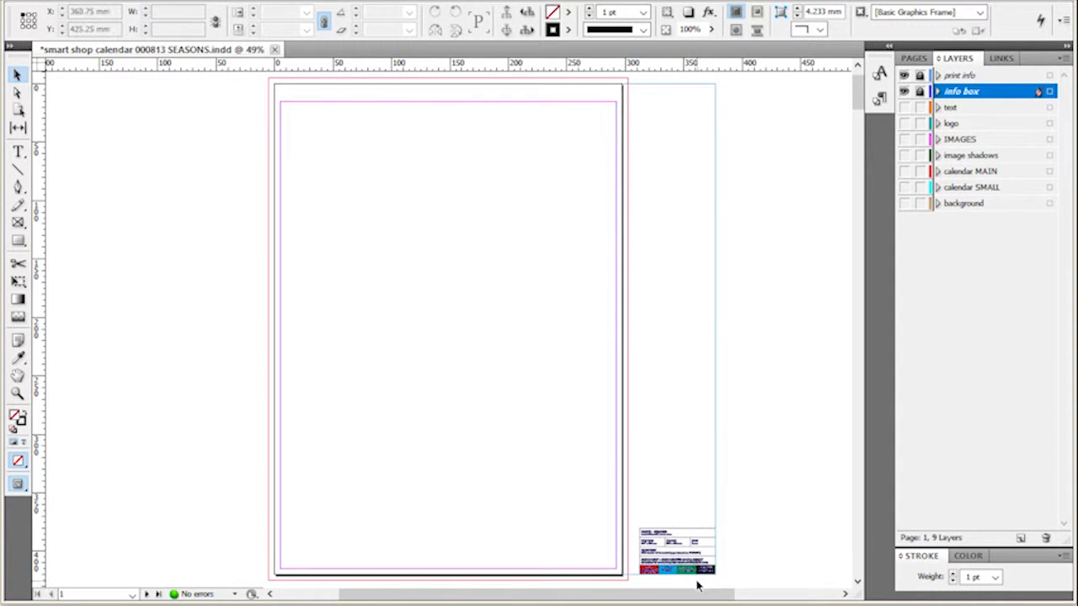
- Examine the print specification box and the dashed bleed, cutline and text safety guides along the page edge
scroll(699, 581, "up", 3, "alt")
scroll(698, 583, "up", 2)
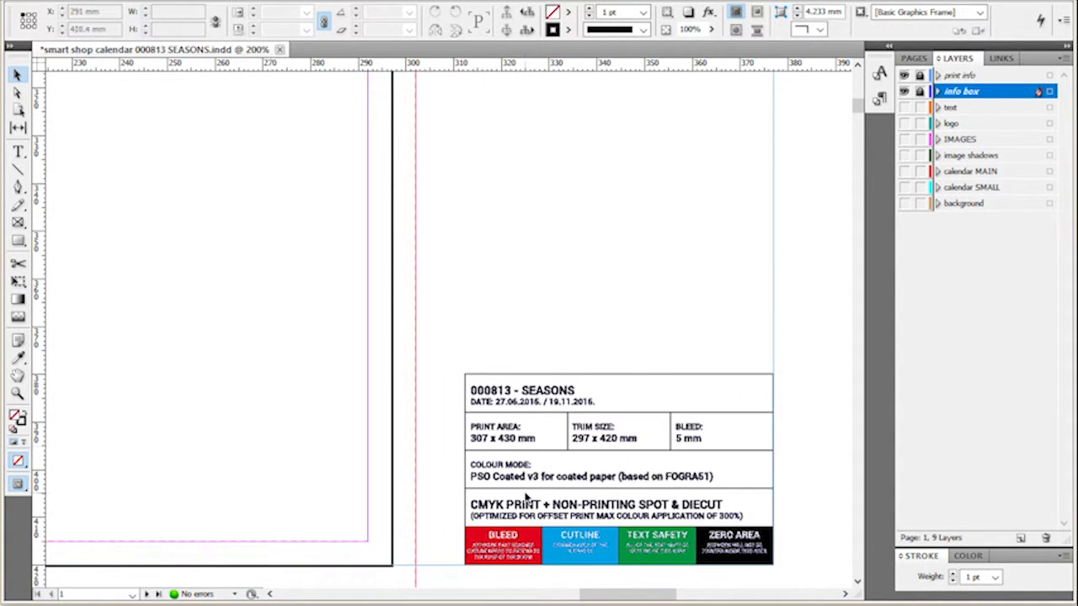
scroll(640, 459, "down", 2)
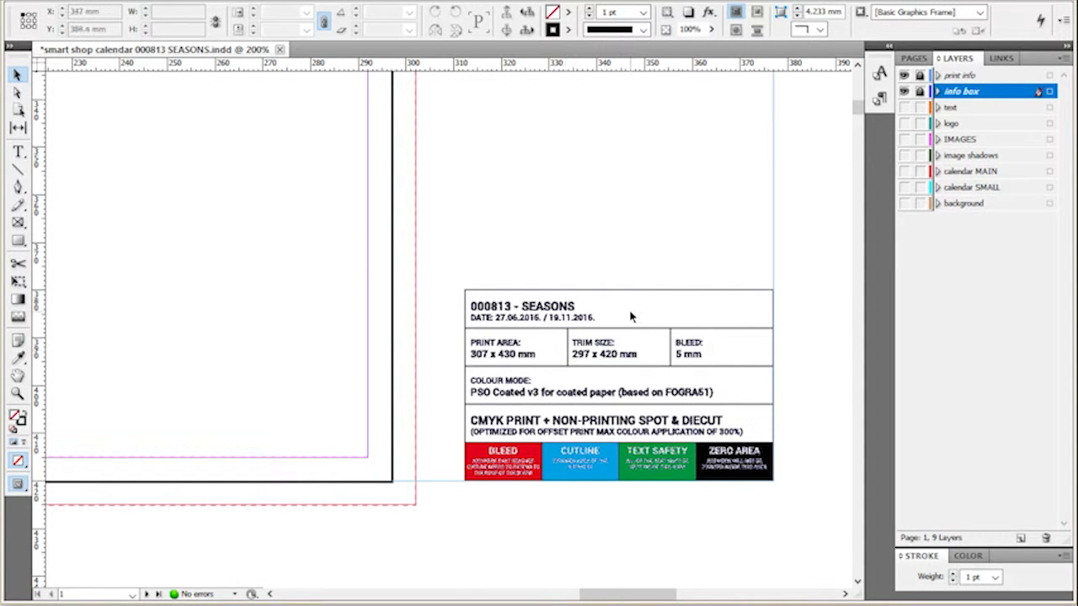
left_click_drag(402, 213, 529, 532)
scroll(526, 300, "up", 5)
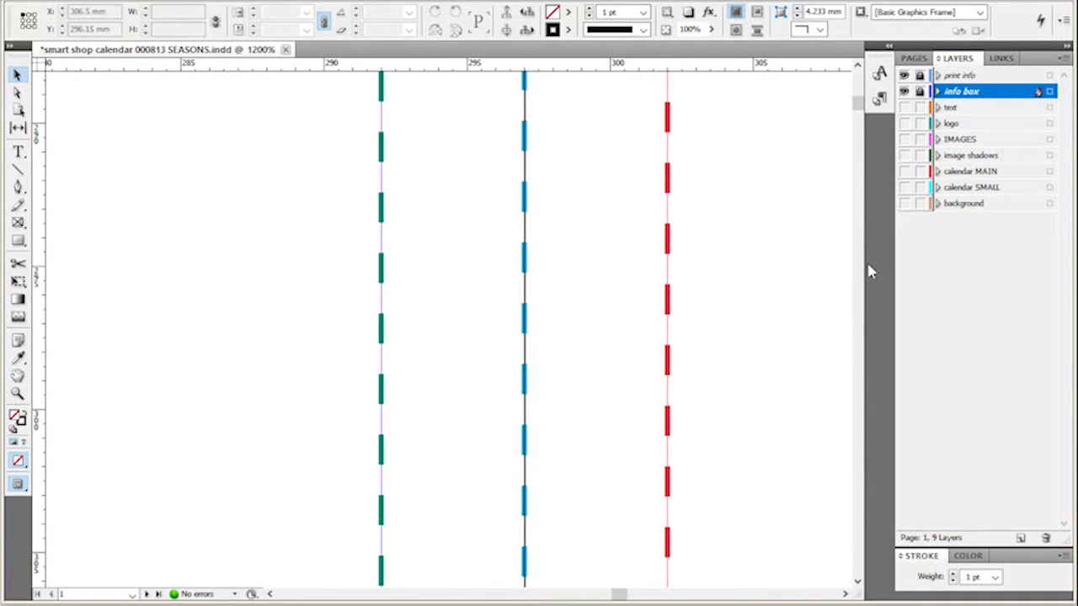
left_click(997, 76)
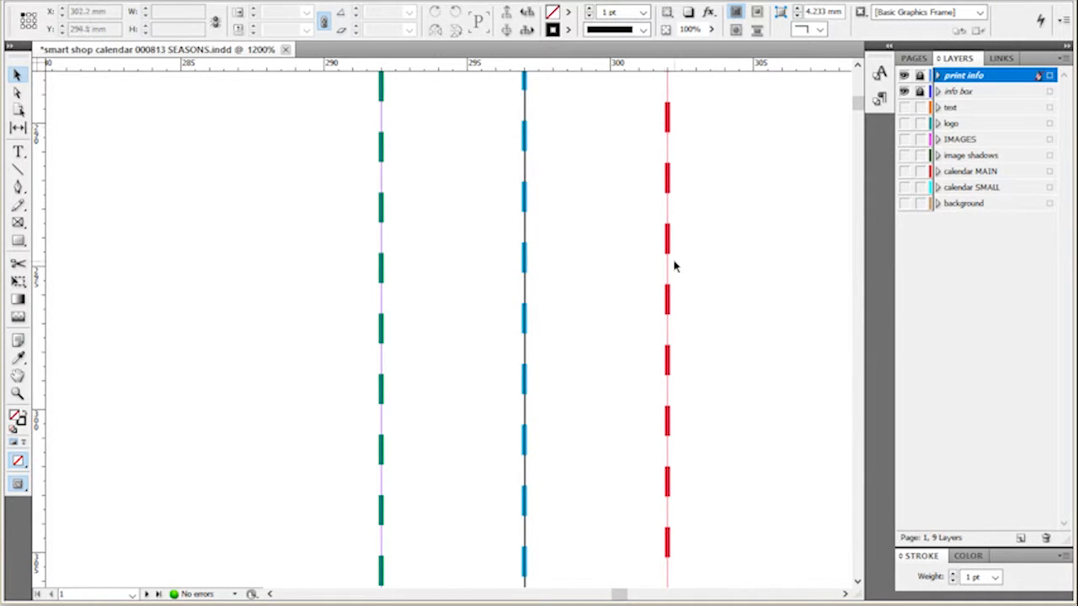
scroll(624, 351, "down", 7)
scroll(626, 350, "down", 2)
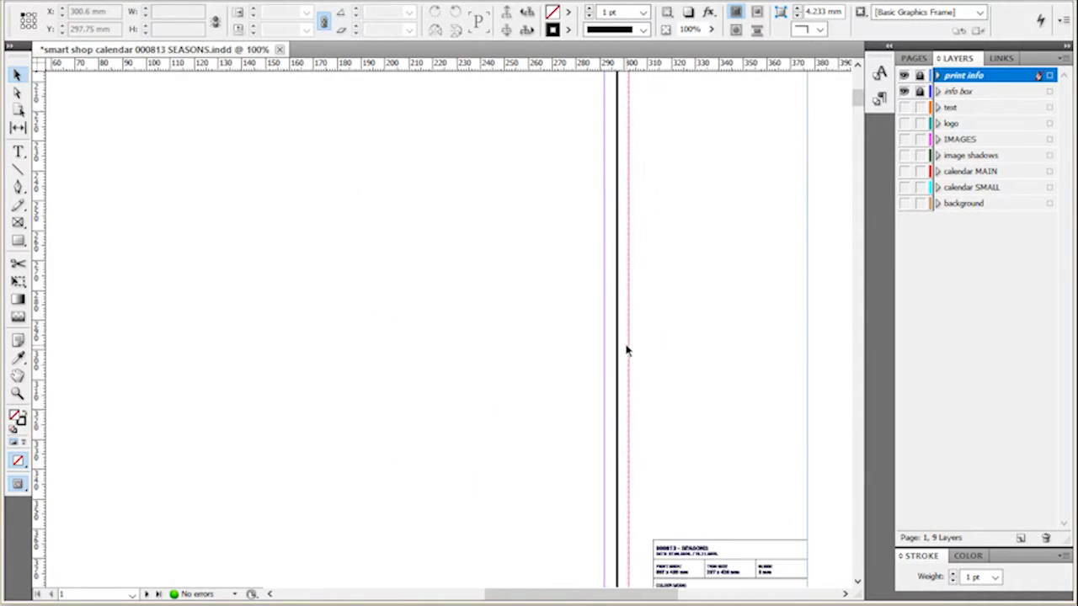
scroll(672, 344, "up", 2)
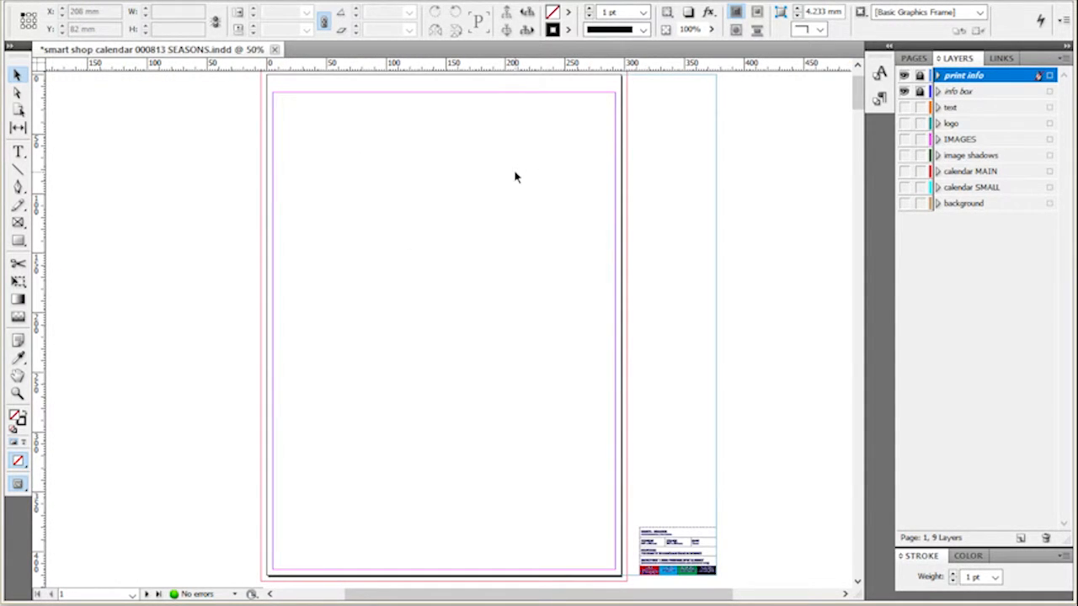
- Hide the print info and info box layers, show the seven design layers, and make the text layer active
left_click(904, 75)
left_click(905, 92, "alt")
left_click(906, 92)
left_click(904, 76)
left_click(952, 108)
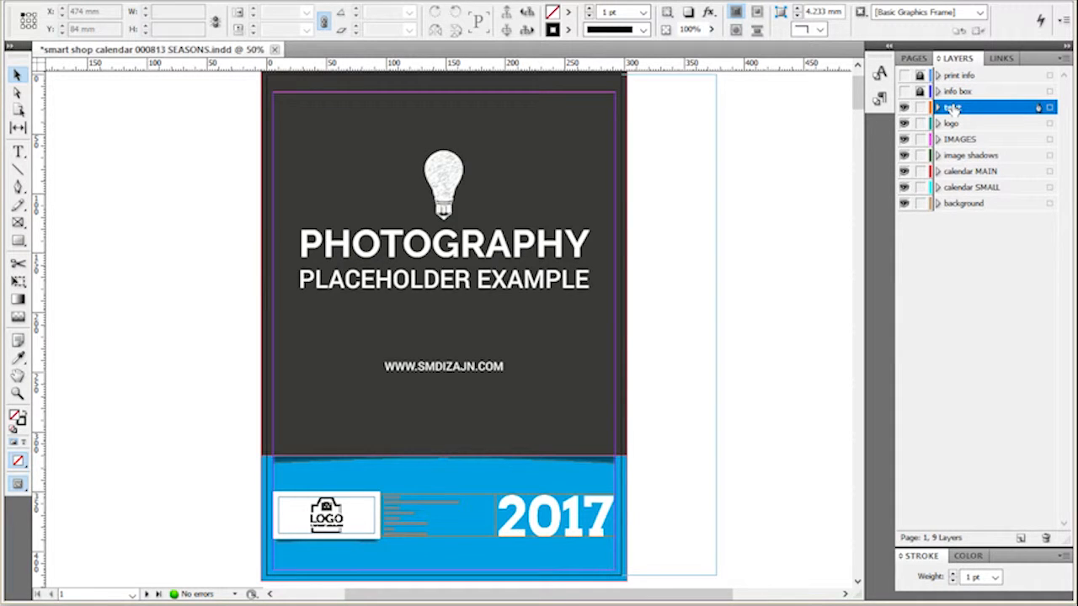
- Inspect the link information of the logo placeholder and the first two image placeholders
left_click(998, 61)
left_click_drag(967, 207, 965, 347)
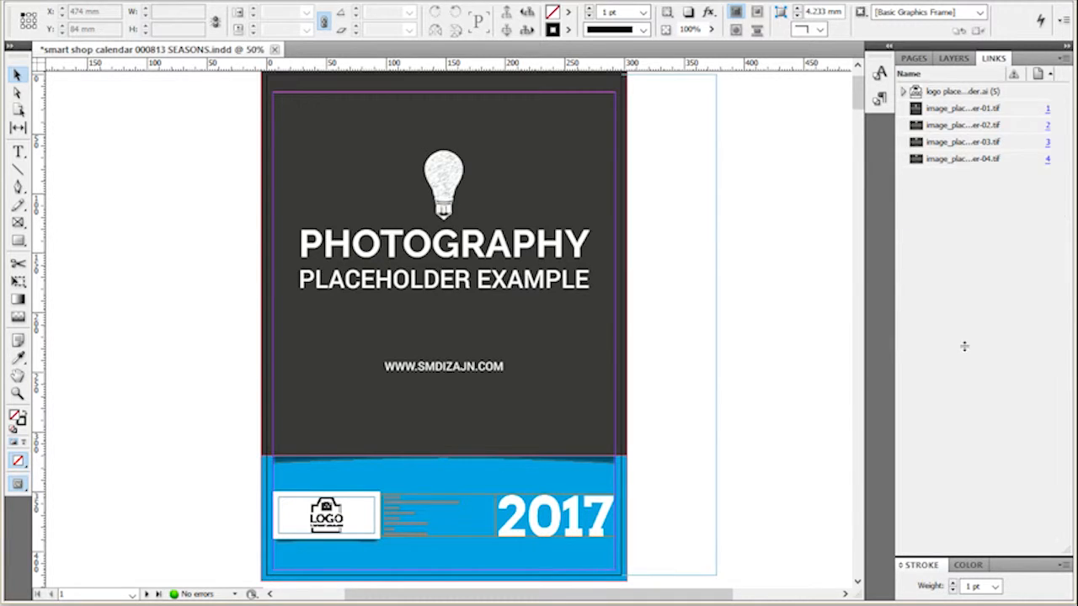
left_click(975, 92)
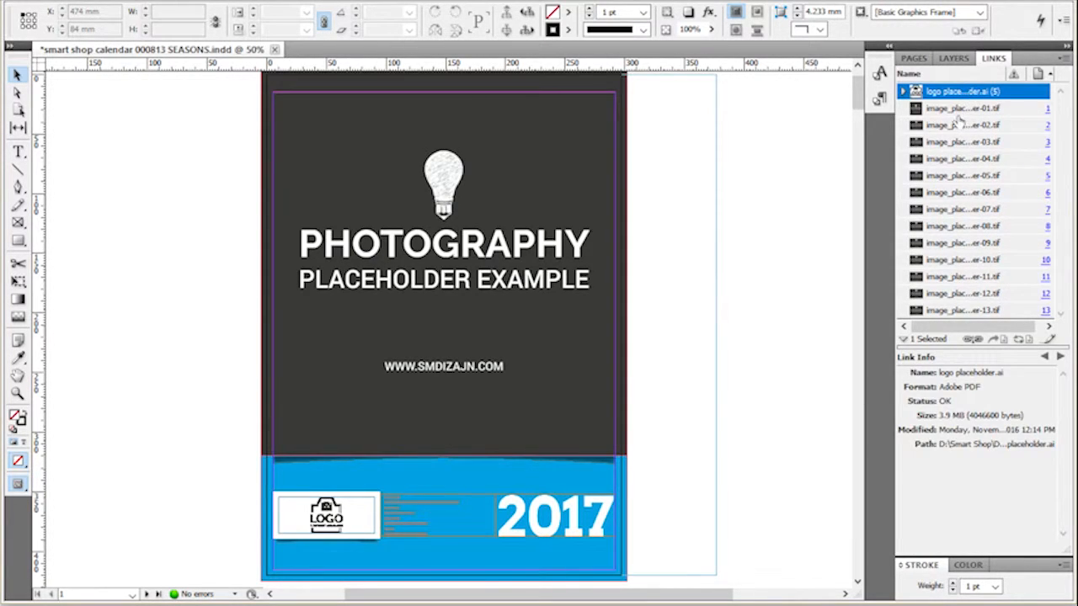
left_click(958, 112)
left_click(956, 127)
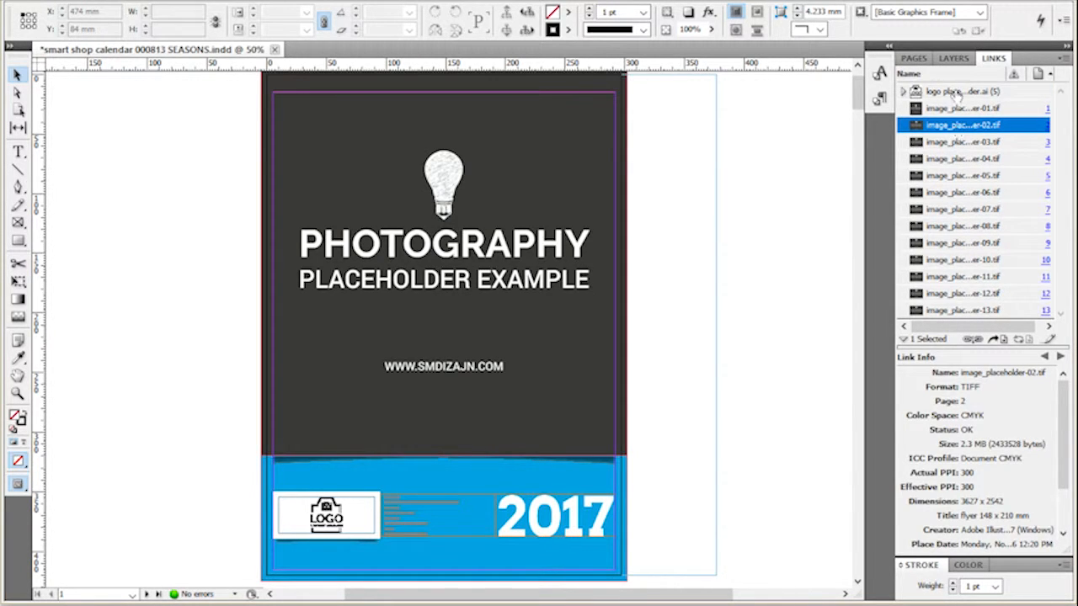
left_click(956, 93)
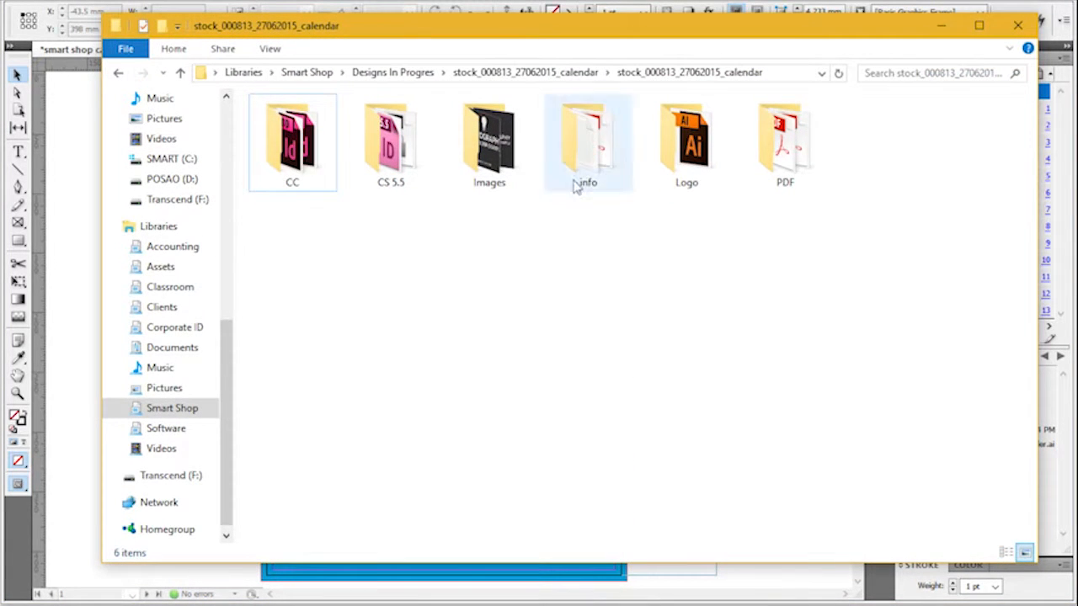
- Point out the Logo and Images folders in the stock_000813_27062015_calendar folder, and minimize the file window
left_click(711, 145)
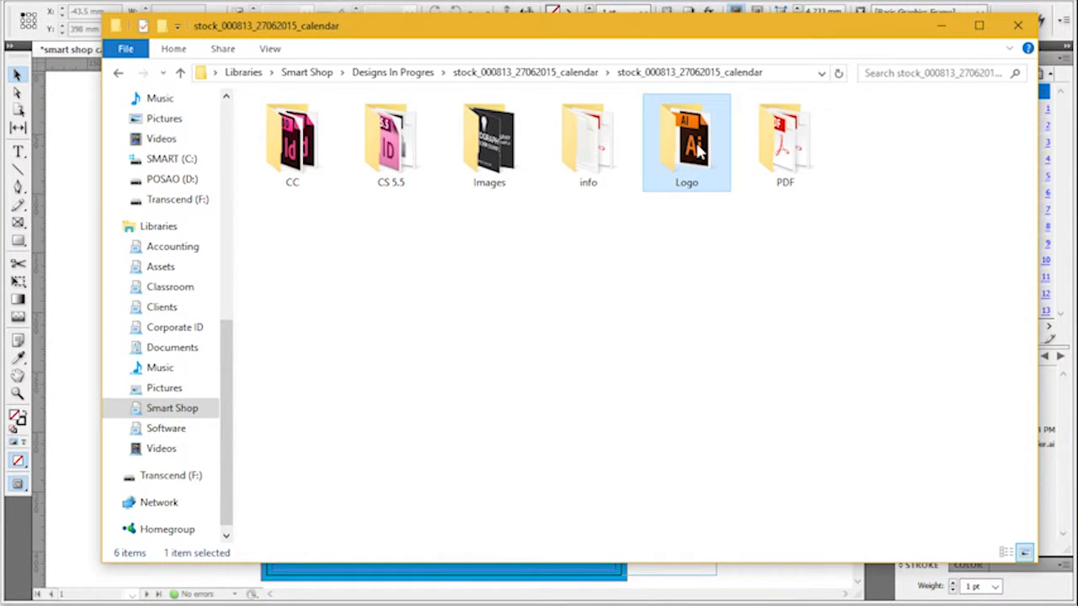
left_click(512, 160)
left_click(941, 25)
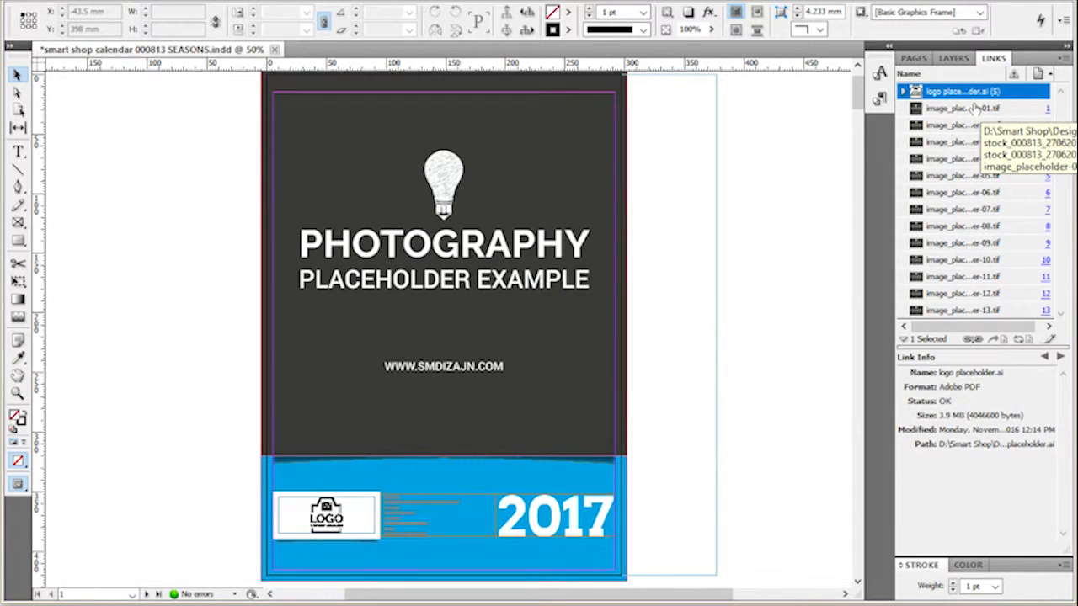
- Display the document's pages with an enlarged masters area and open the B-WINTER master
left_click(955, 61)
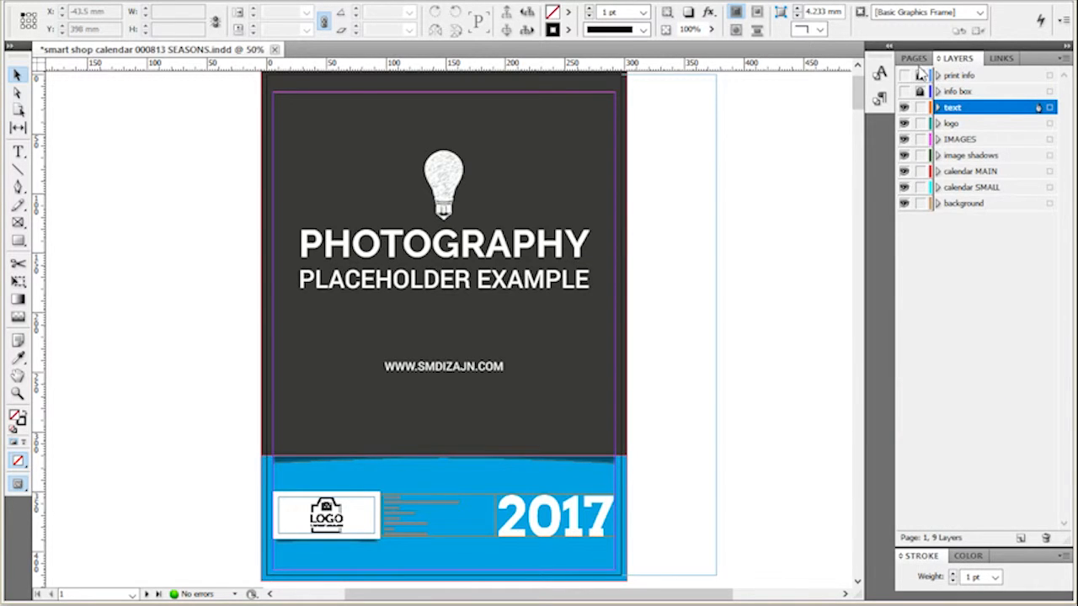
left_click(915, 60)
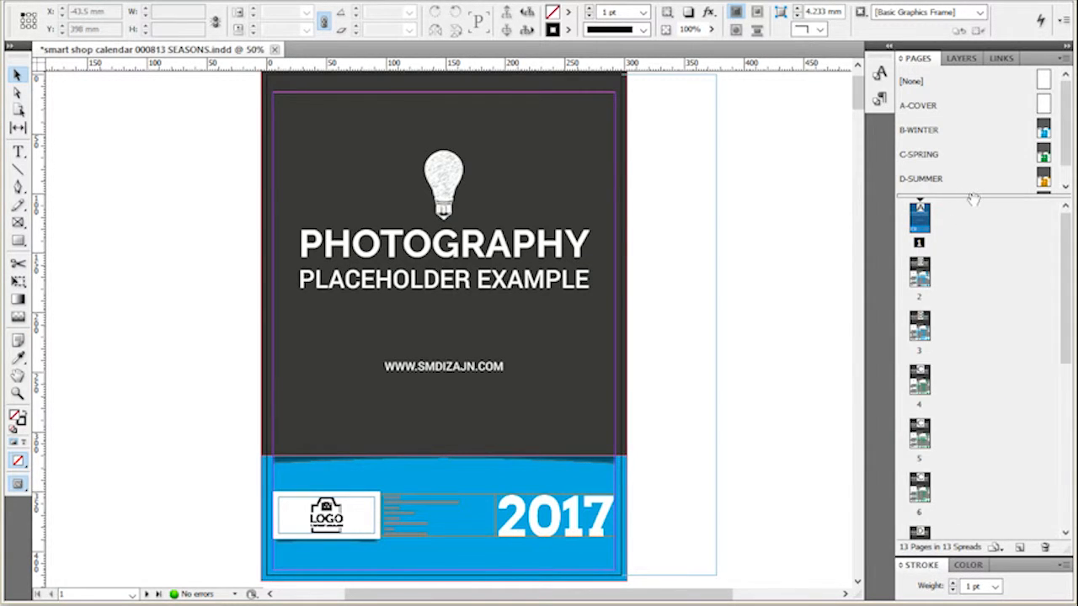
left_click_drag(975, 197, 975, 290)
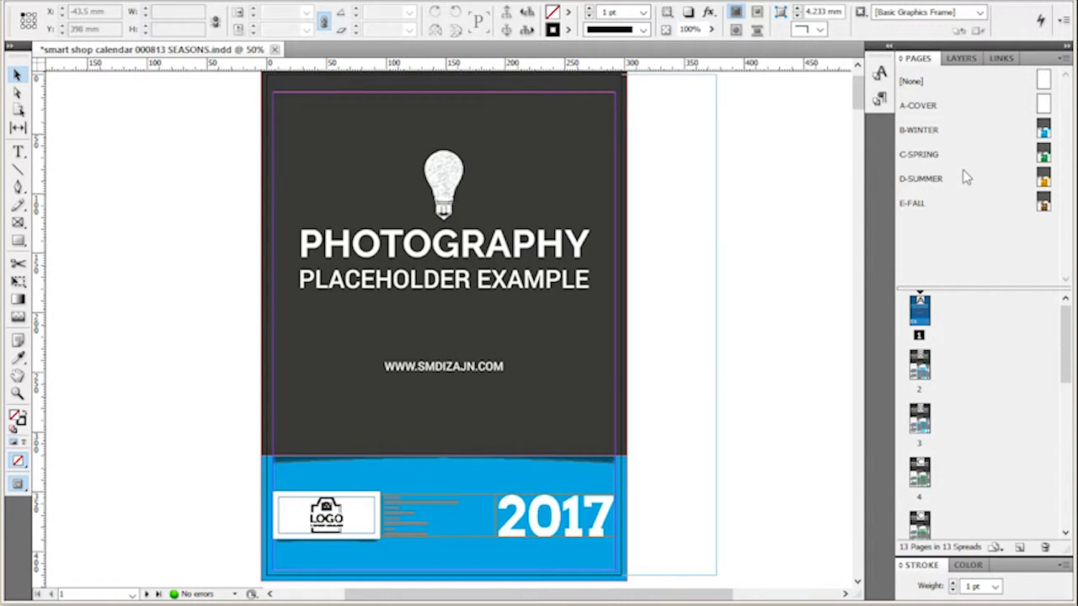
left_click(1042, 128)
double_click(1043, 128)
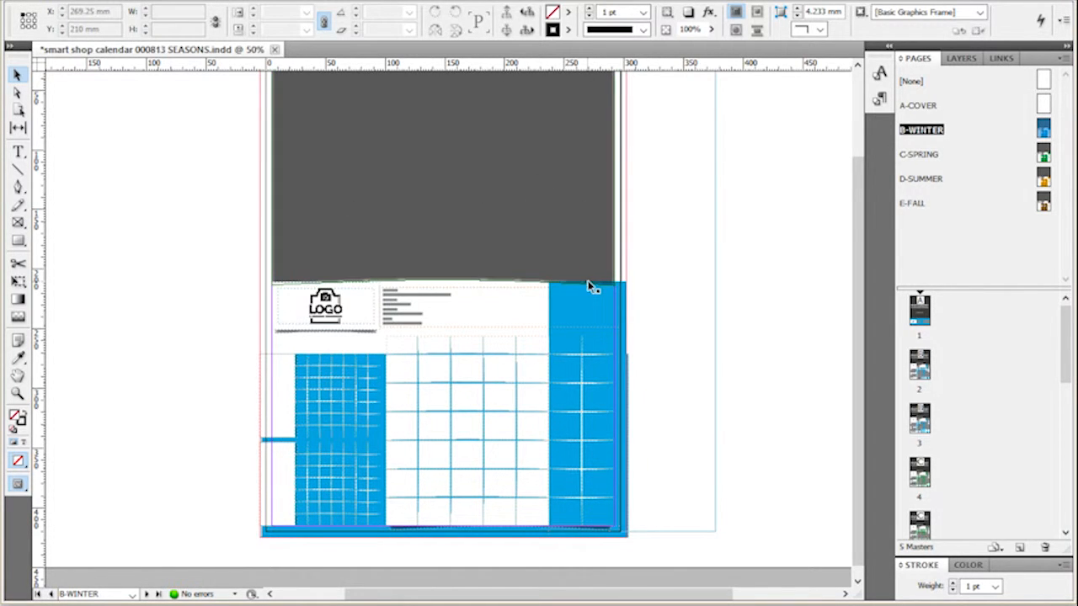
- Apply the B-WINTER master to page 2, open that page, and enlarge the page thumbnails area
left_click_drag(1043, 135, 922, 384)
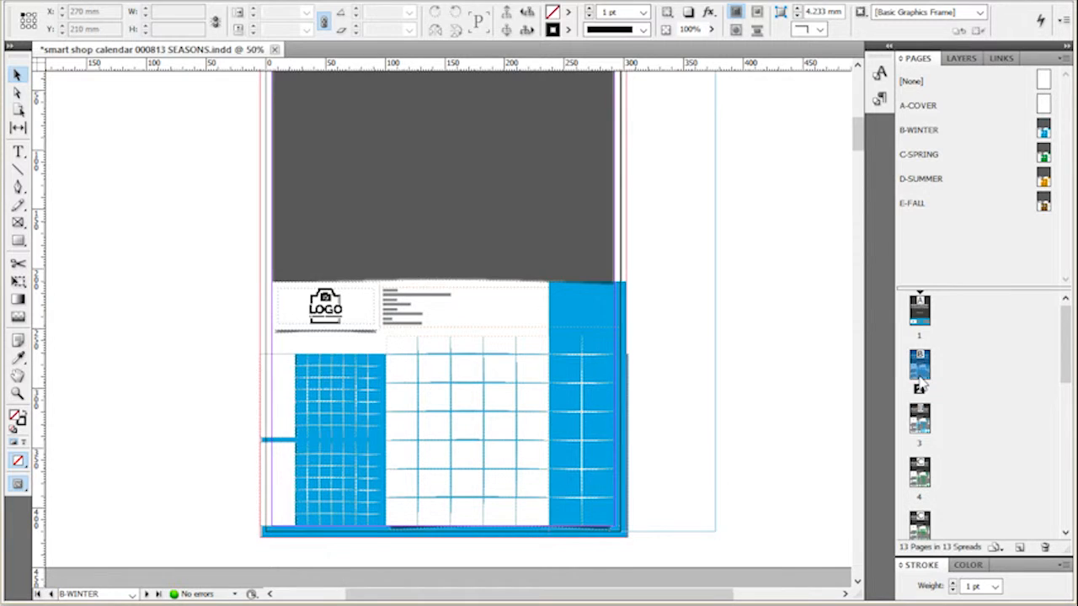
double_click(922, 383)
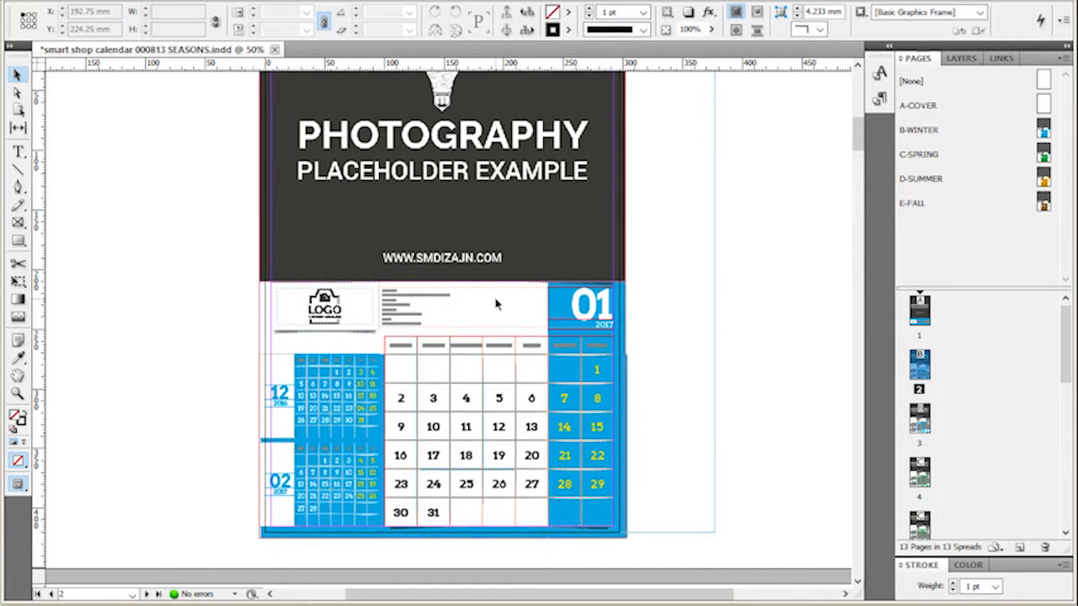
left_click_drag(1002, 288, 1007, 221)
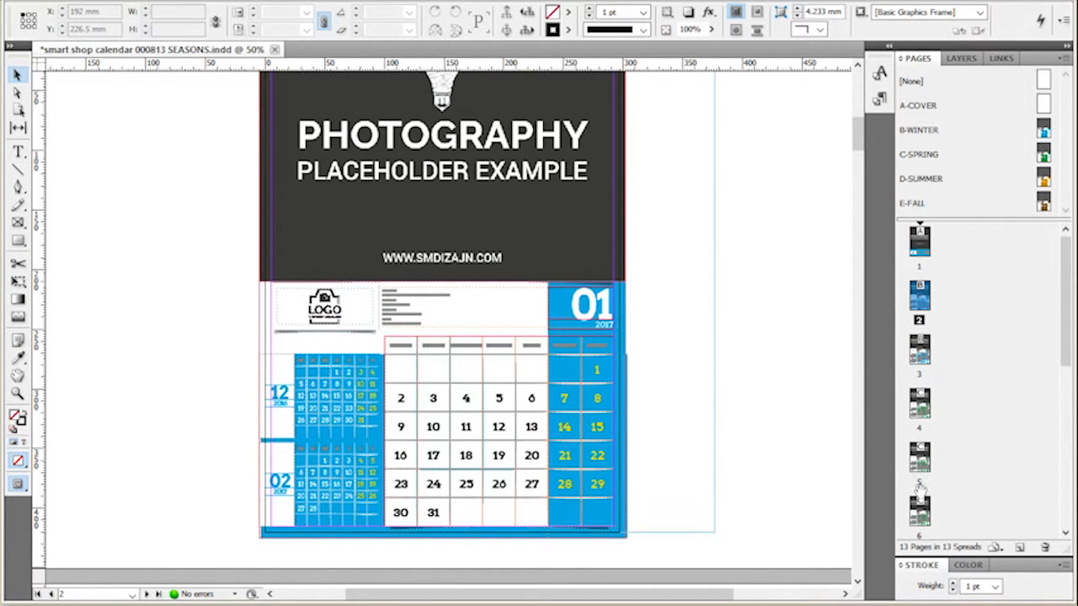
- Look through all the page thumbnails from 1 to 13 and return to page 2
scroll(921, 490, "down", 5)
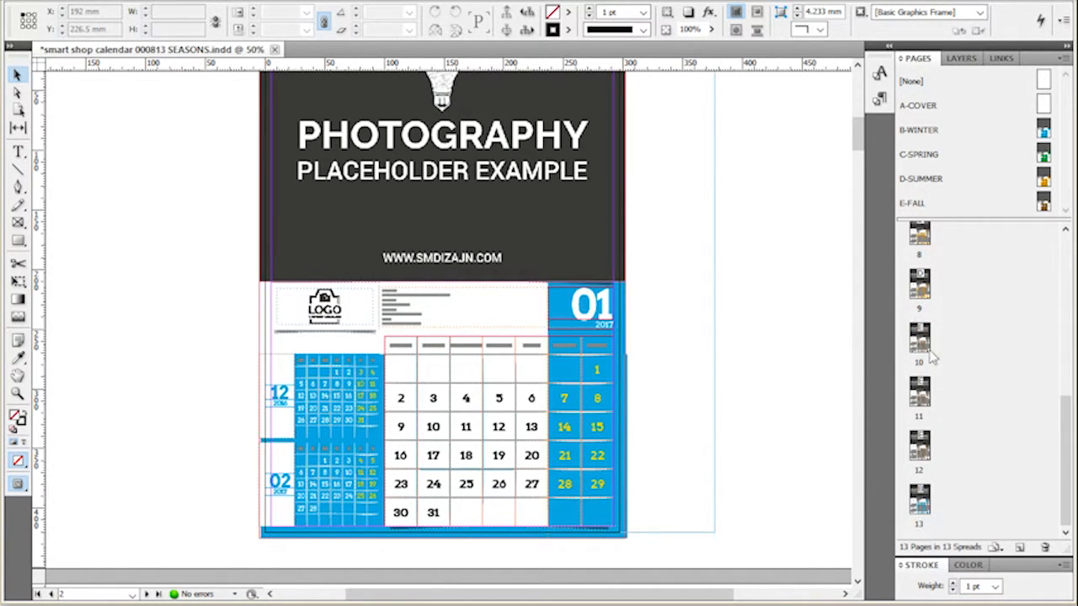
scroll(922, 313, "up", 5)
left_click(922, 258)
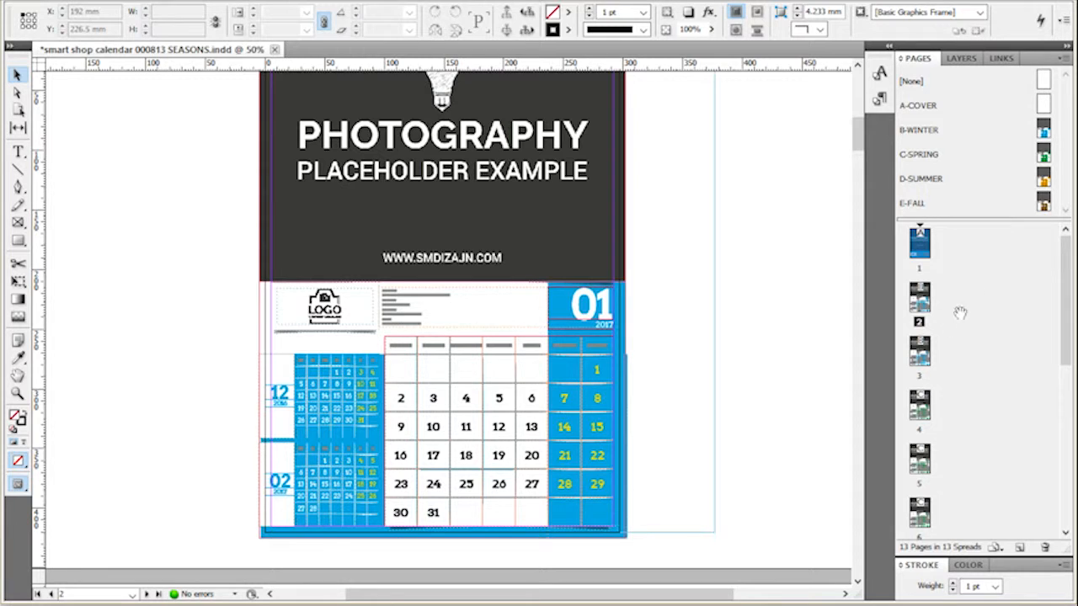
double_click(920, 299)
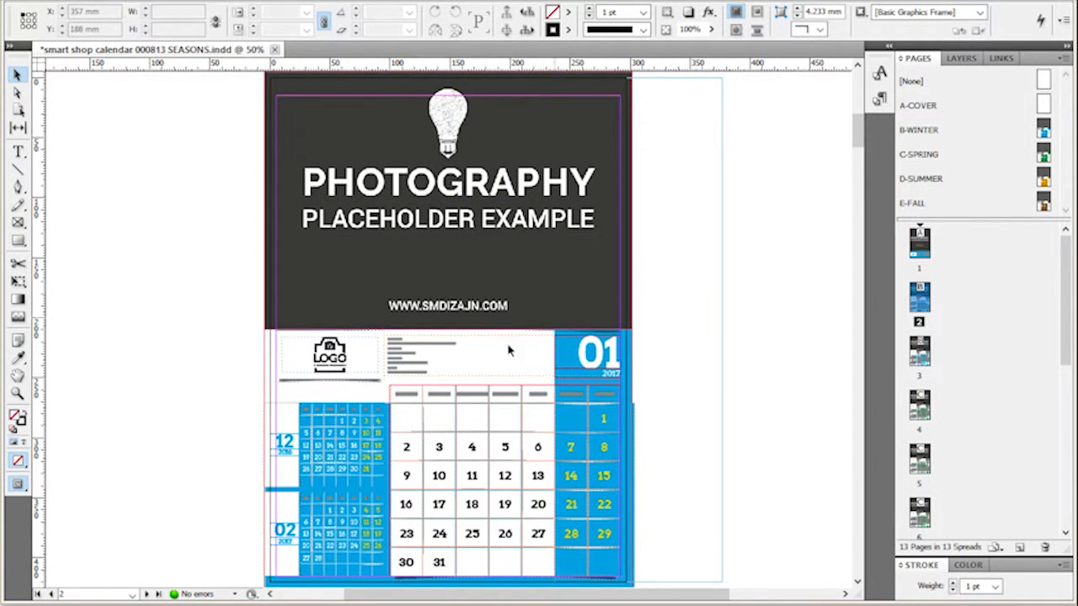
- Apply the C-SPRING master to page 2
right_click(915, 292)
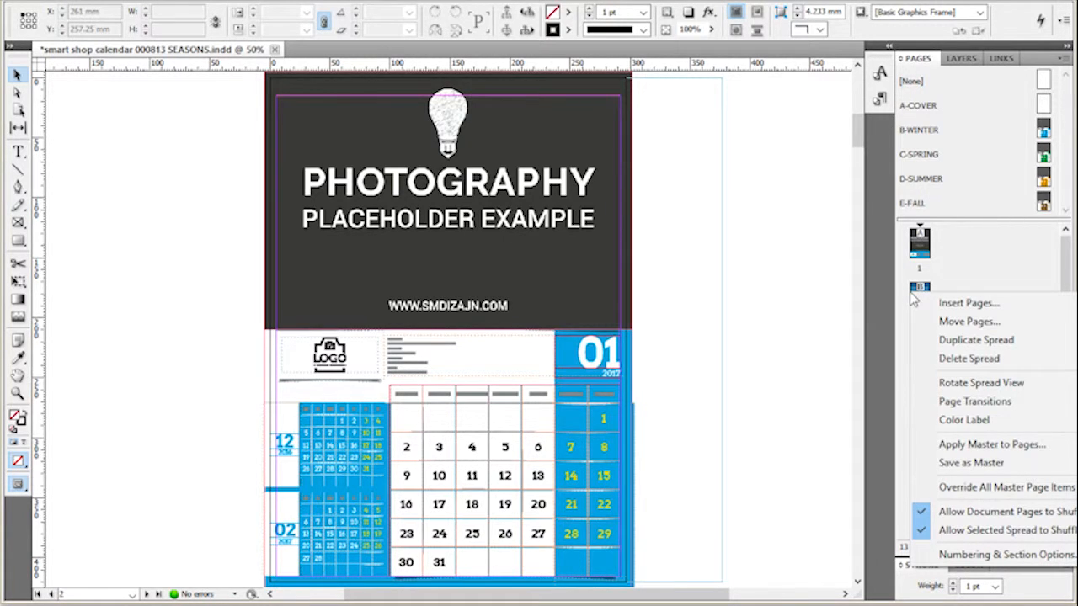
left_click(965, 446)
left_click(510, 279)
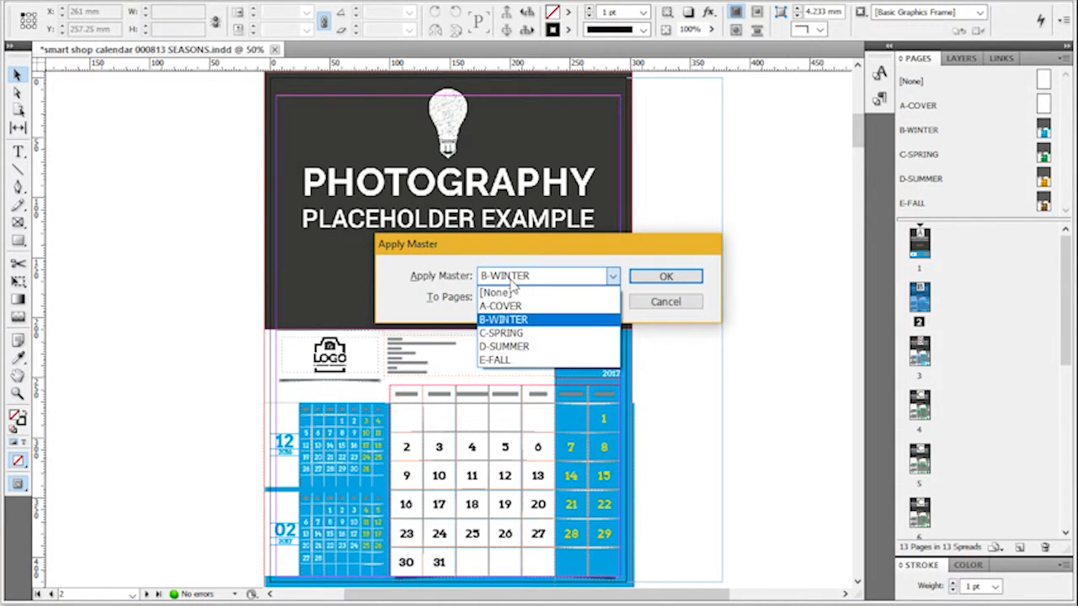
left_click(512, 334)
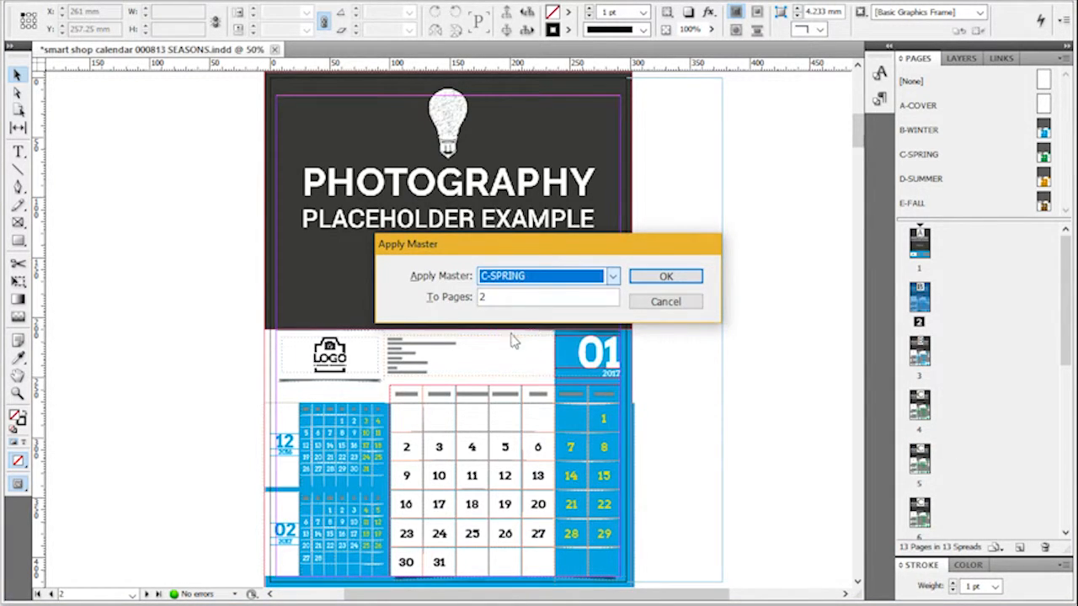
left_click(666, 277)
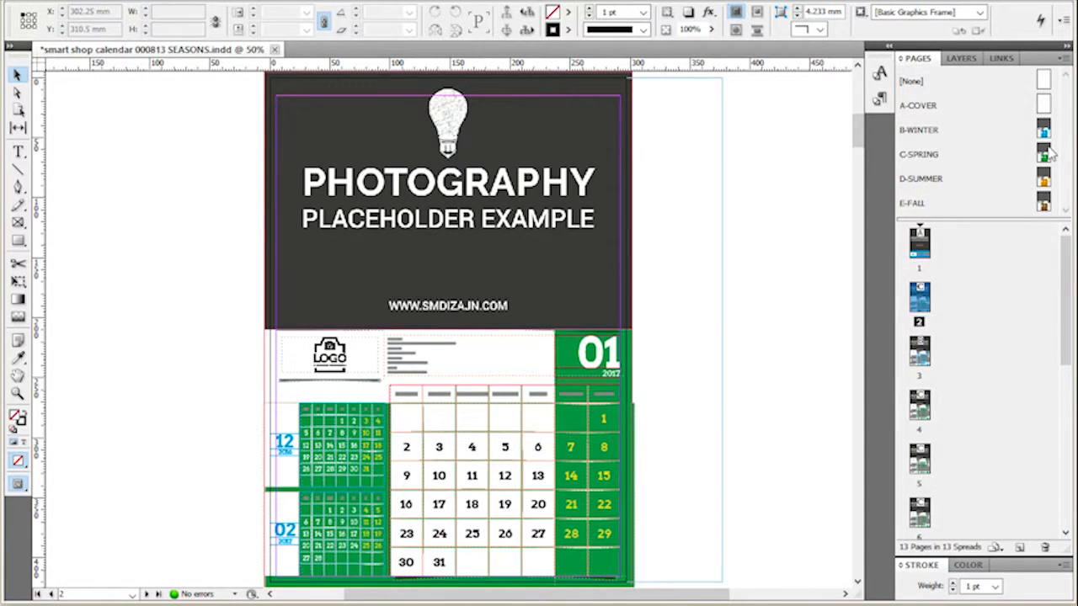
- Switch page 2 back to the B-WINTER master
right_click(922, 291)
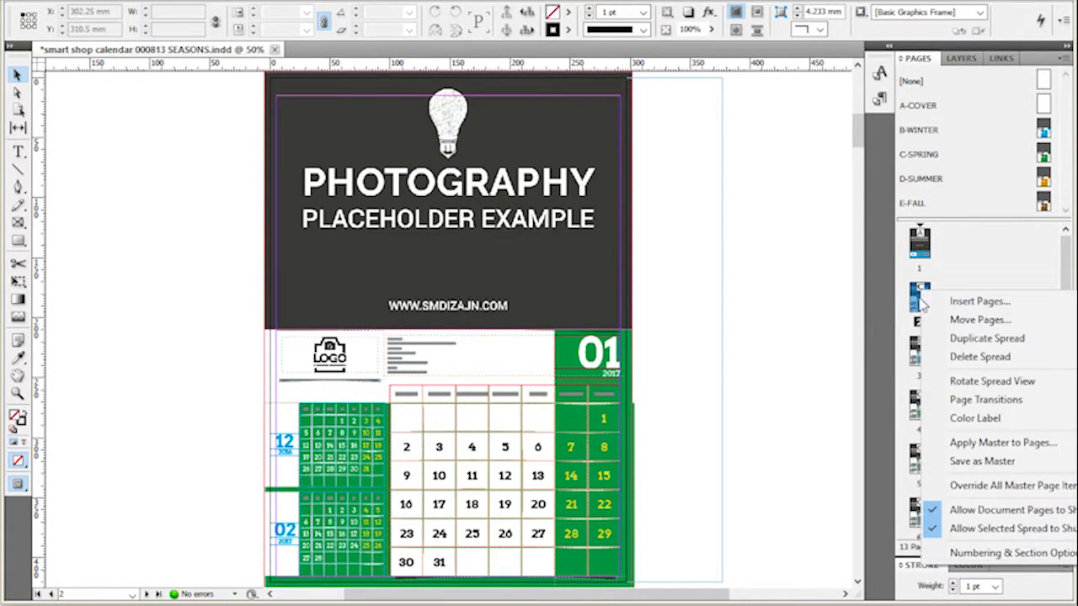
left_click(969, 442)
left_click(503, 278)
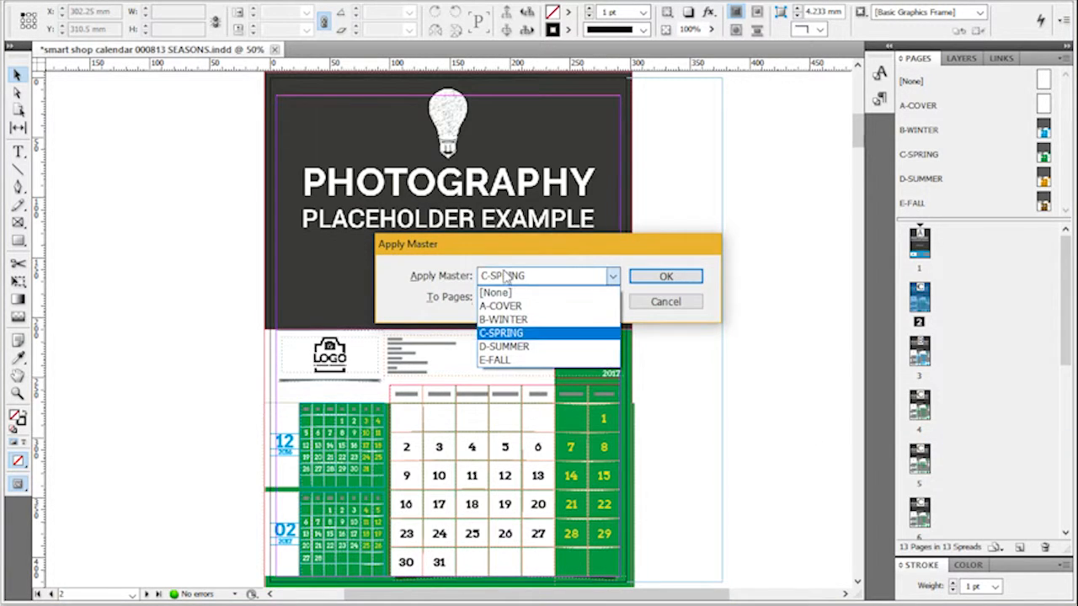
left_click(504, 319)
left_click(665, 277)
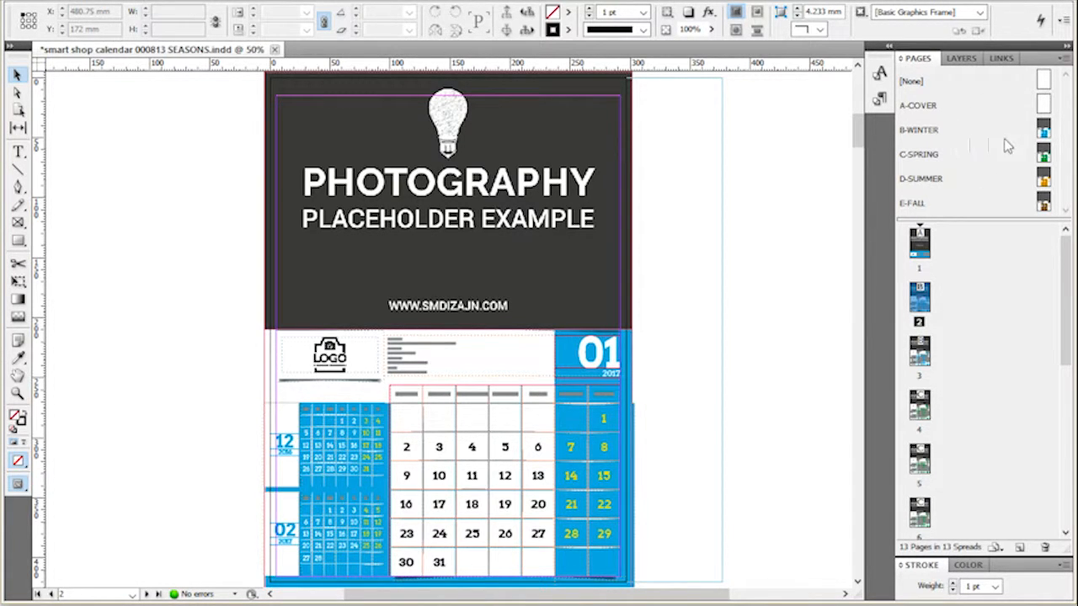
- View the logo and text areas on the B-WINTER master, and compare the A-COVER master with page 1
double_click(1043, 129)
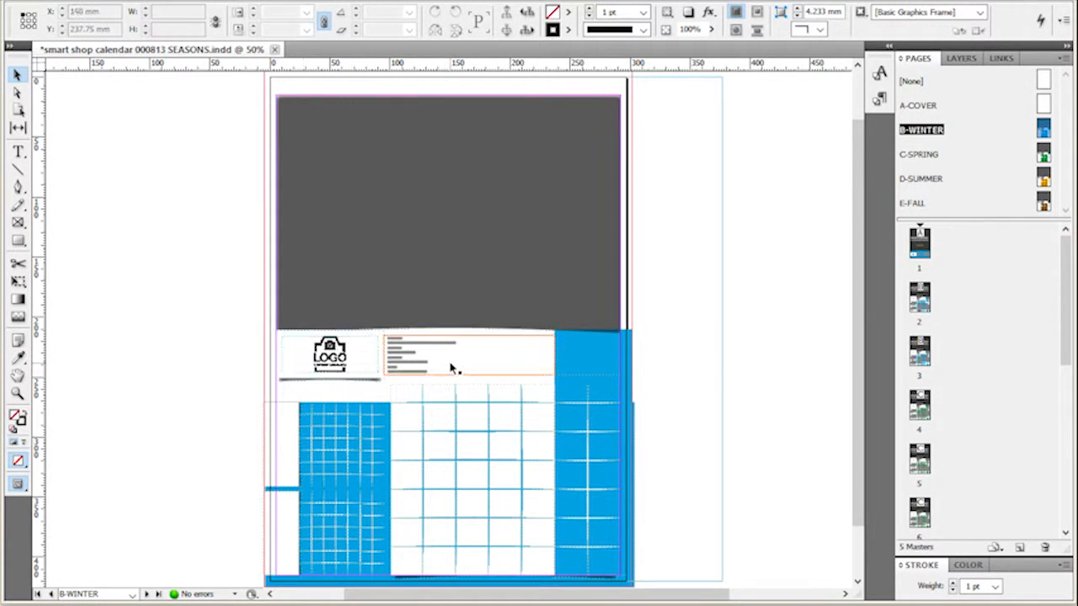
left_click(294, 356)
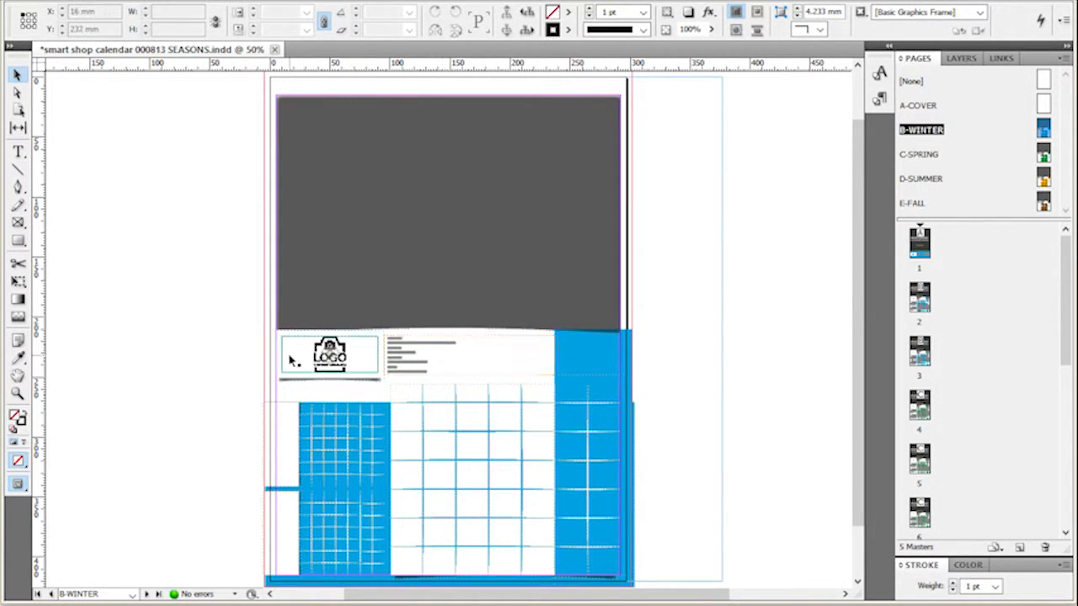
left_click(455, 362)
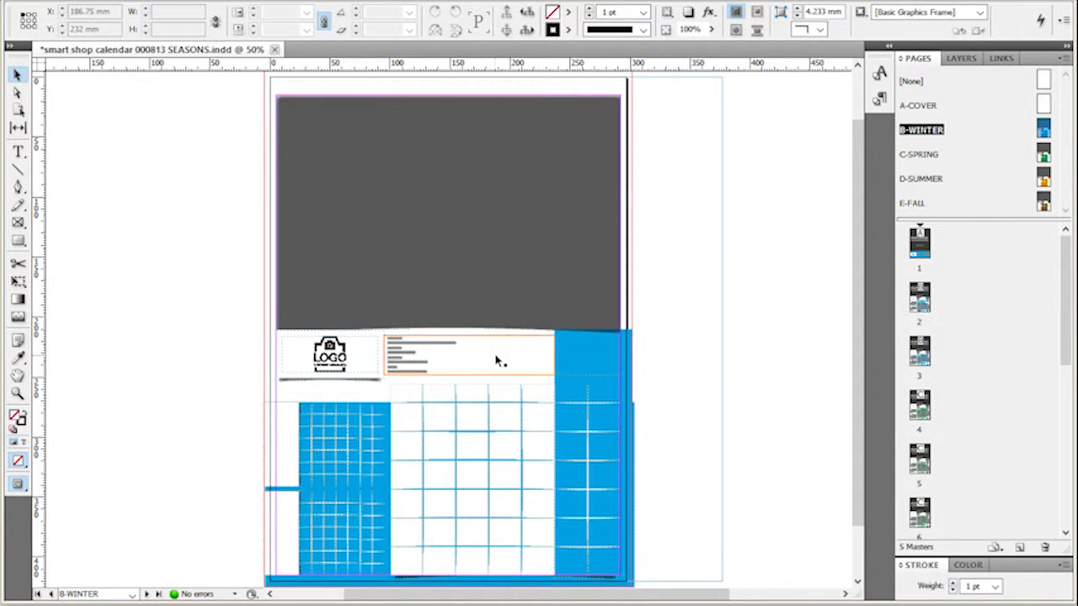
double_click(1044, 104)
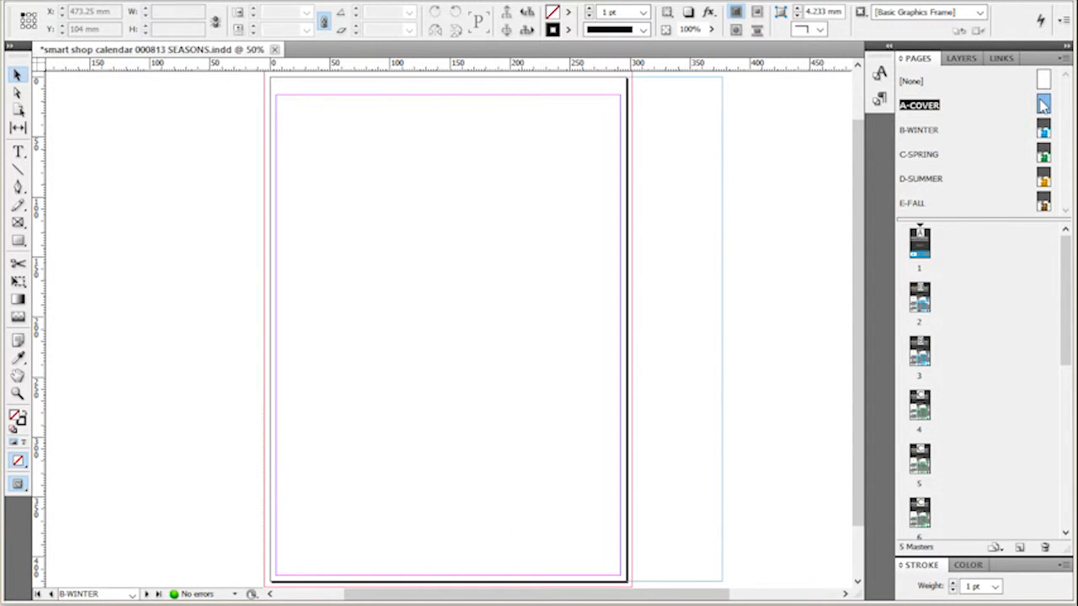
double_click(920, 241)
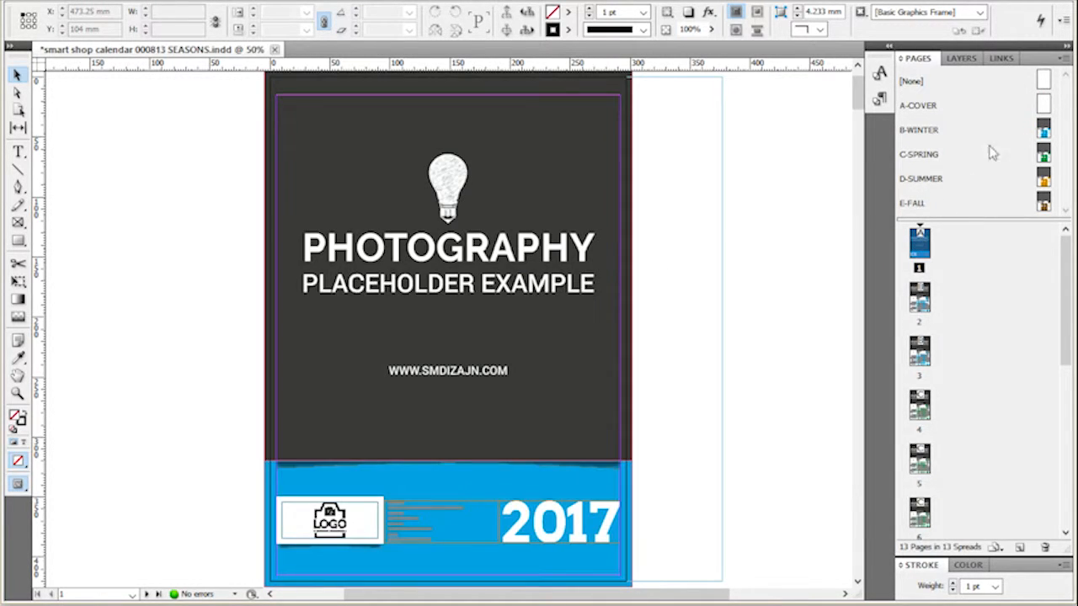
- View the A-COVER master, look through the page thumbnails, and compare page 2 with cover page 1
double_click(1043, 104)
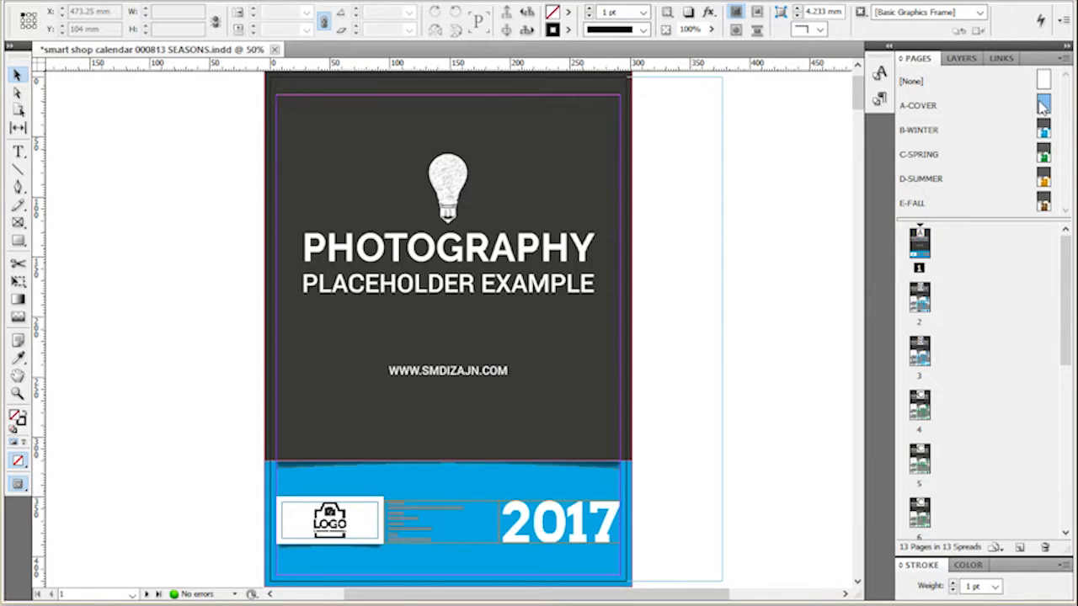
double_click(920, 244)
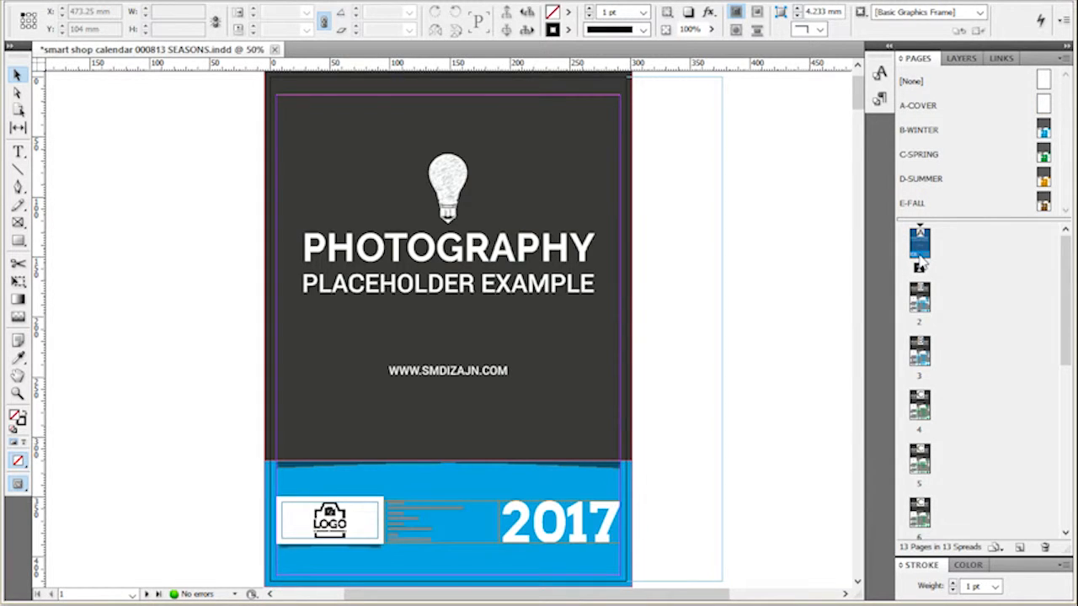
left_click_drag(919, 263, 919, 264)
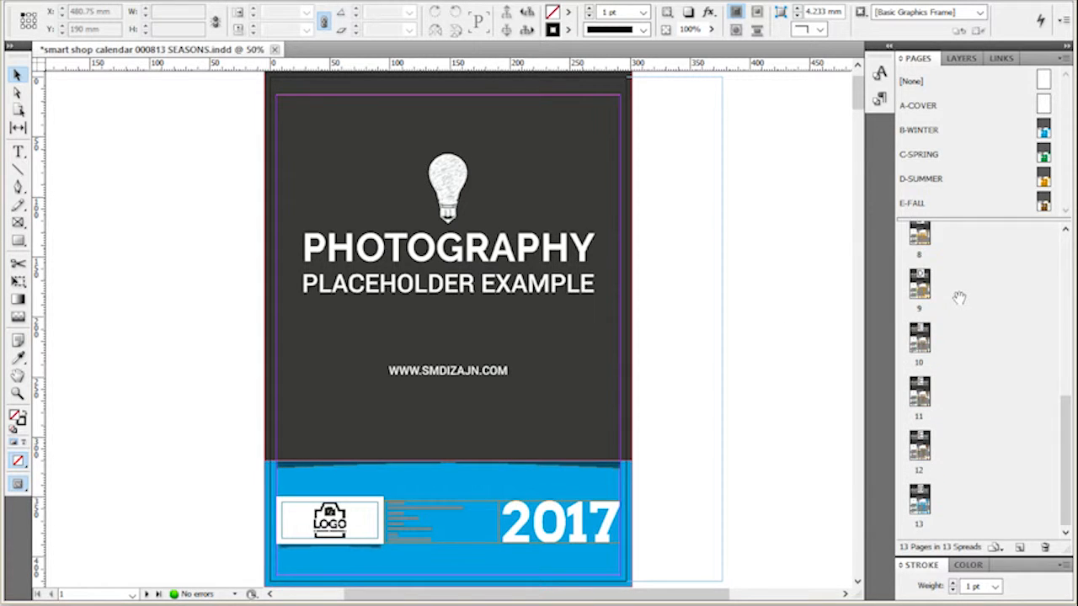
double_click(920, 297)
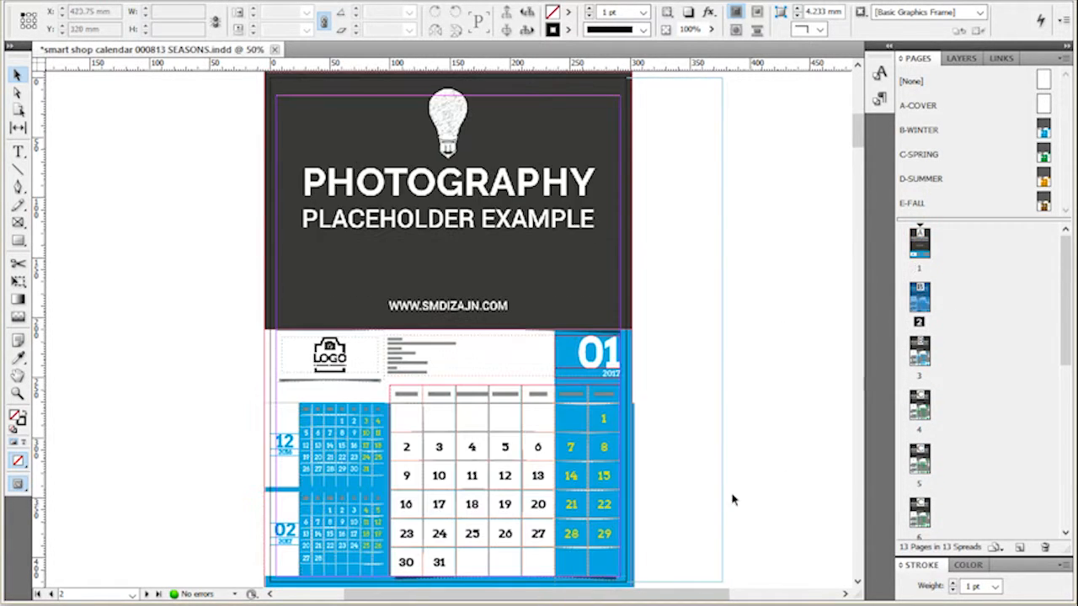
double_click(919, 244)
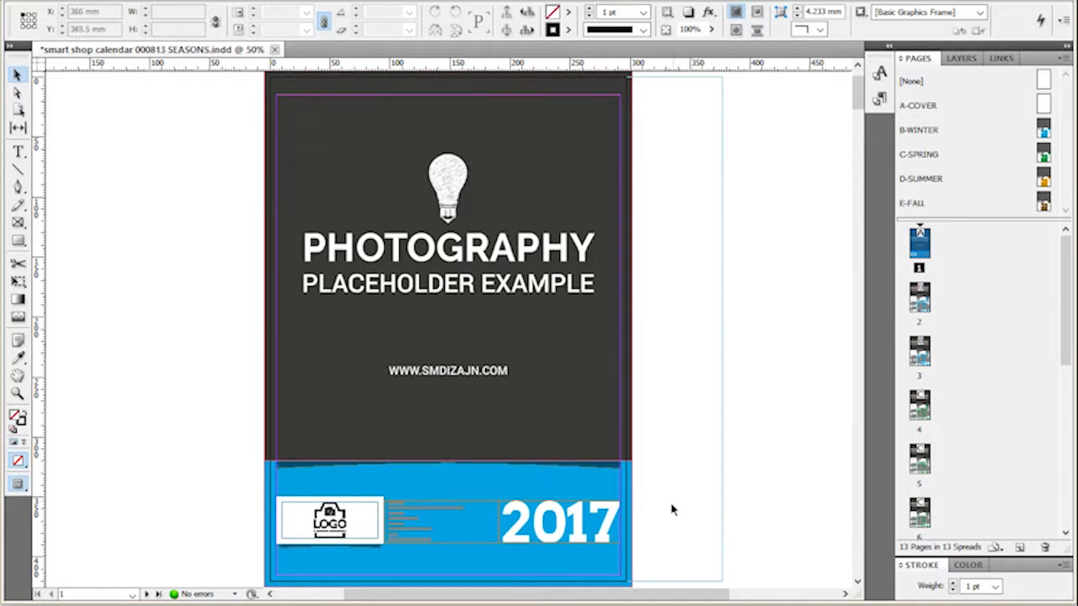
- Try a green fill on the blue band behind the logo and 2017 on cover page 1
left_click(616, 484)
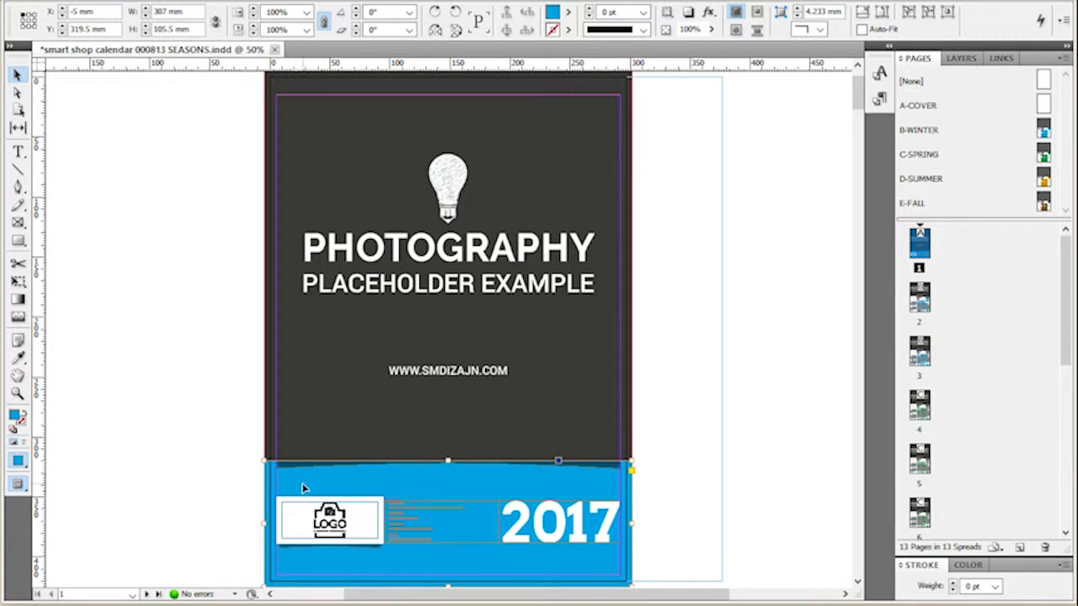
double_click(15, 416)
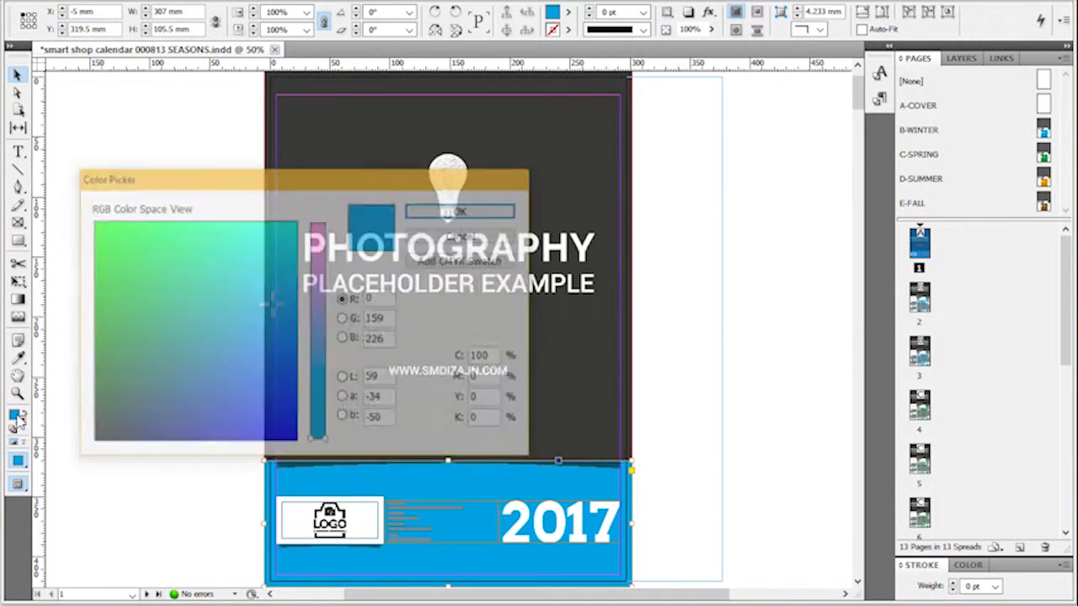
mouse_move(190, 271)
left_mouse_down()
mouse_move(175, 354)
mouse_move(241, 244)
mouse_move(194, 385)
mouse_move(194, 260)
mouse_move(169, 248)
left_mouse_up()
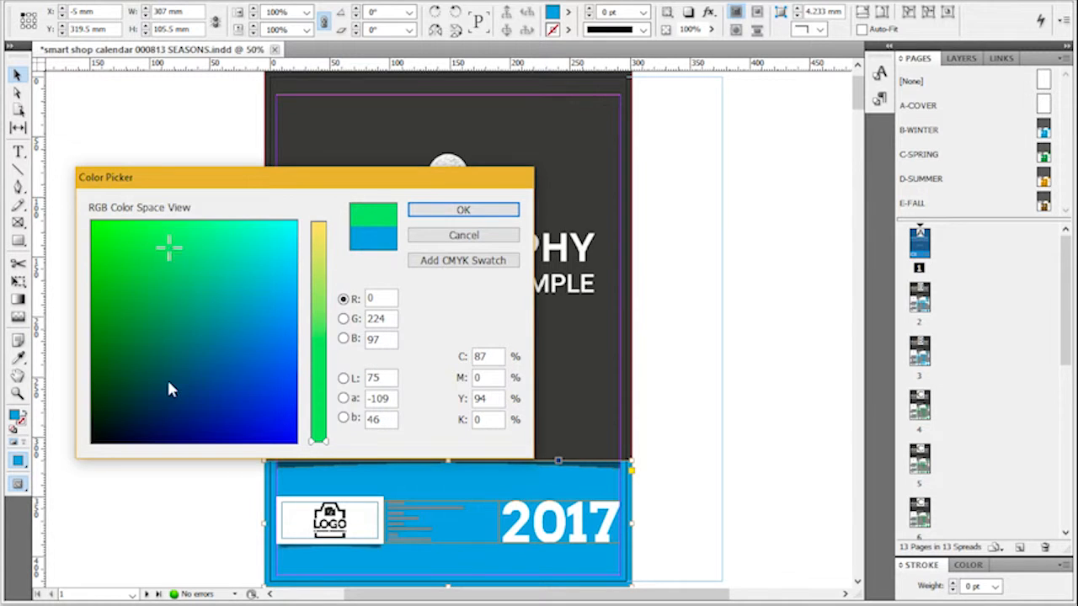
double_click(494, 357)
double_click(488, 399)
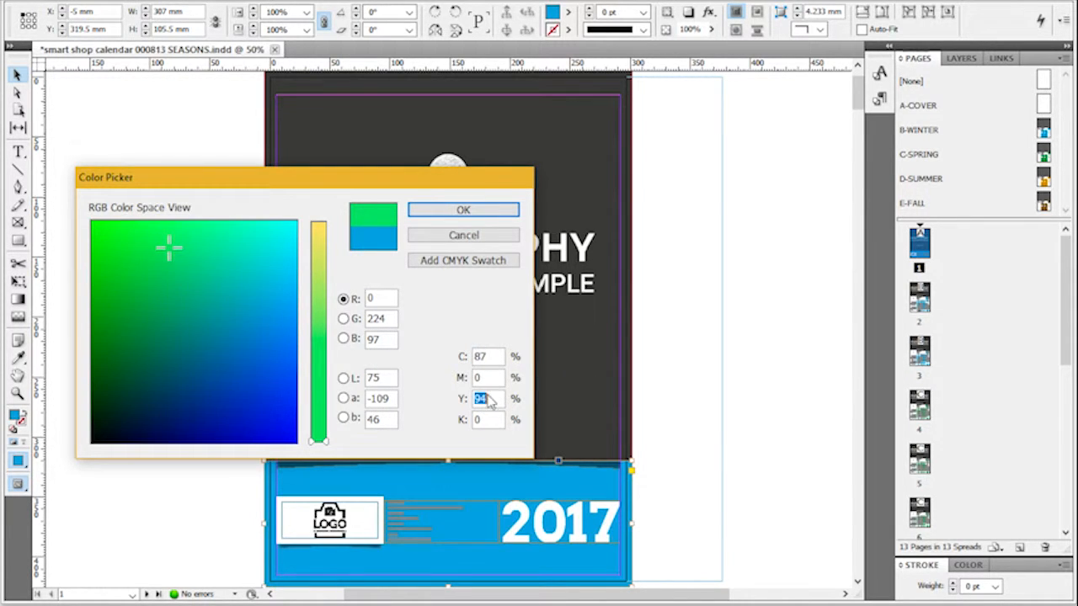
left_click(468, 211)
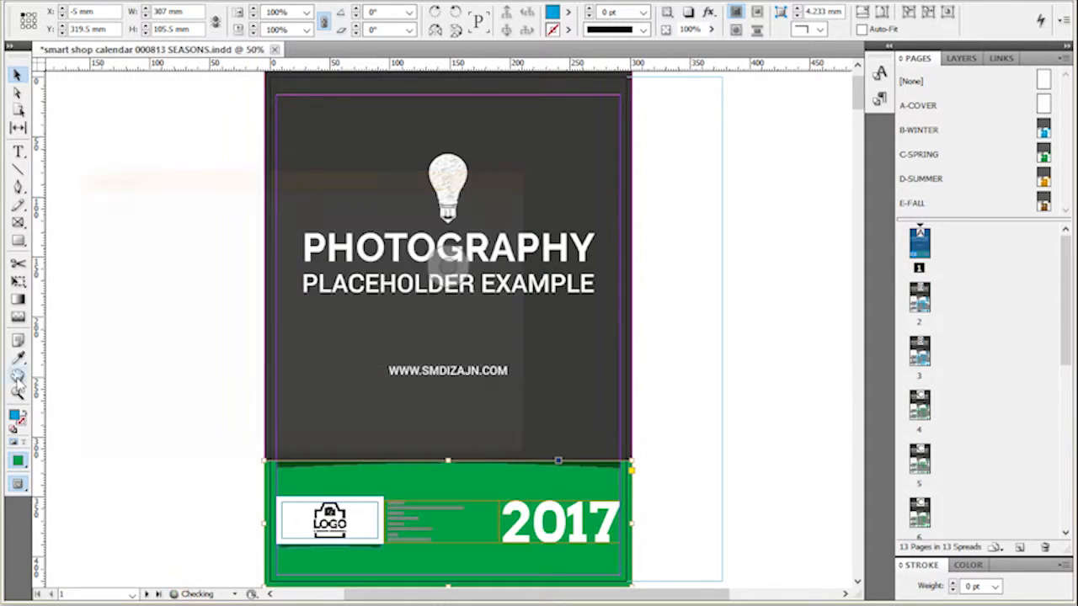
- Undo the fill color change on the cover's band
left_click(734, 430)
left_click(85, 1)
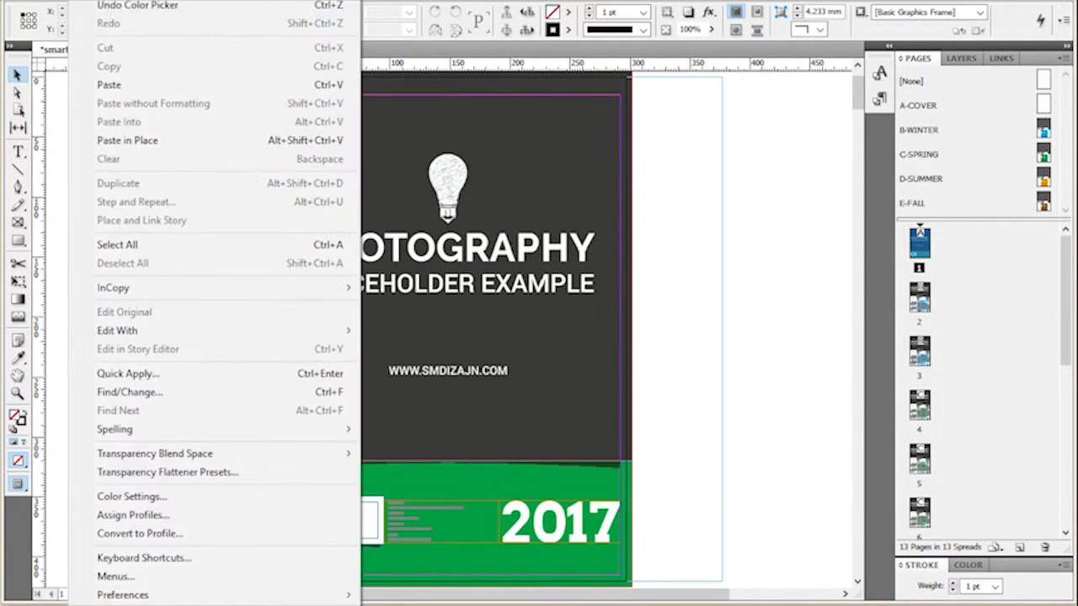
left_click(126, 8)
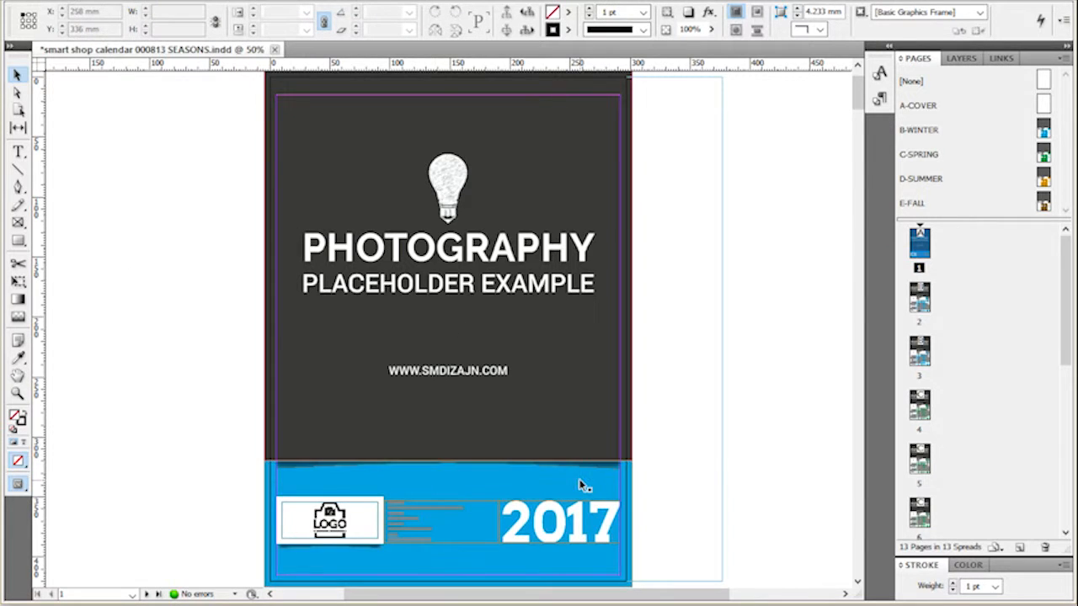
- Go to the January calendar on page 2 and show the document's color swatches
scroll(714, 463, "down", 5)
scroll(714, 463, "down", 3)
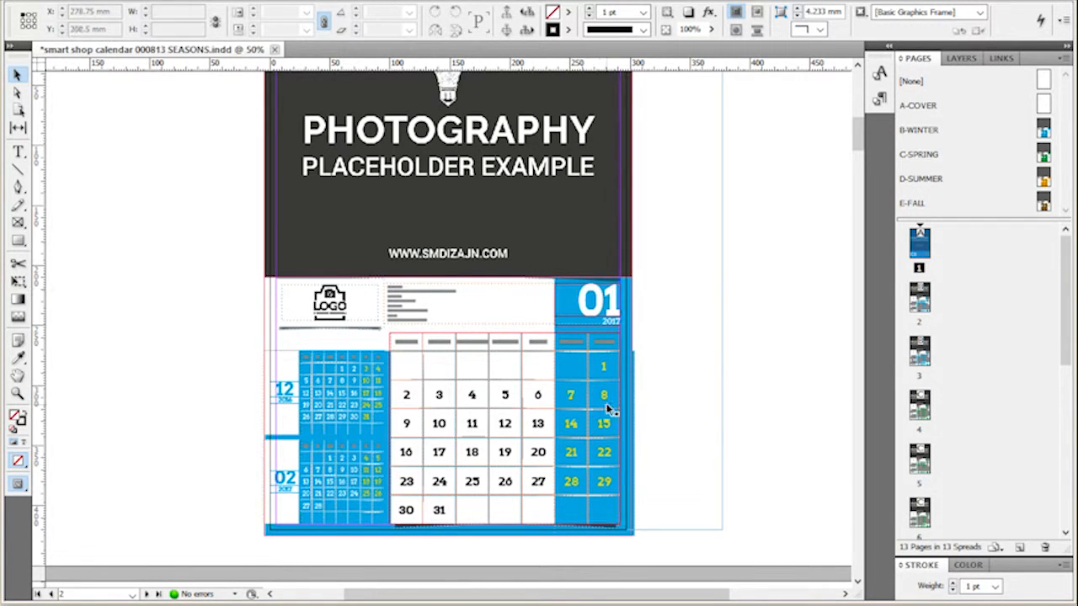
left_click(695, 339)
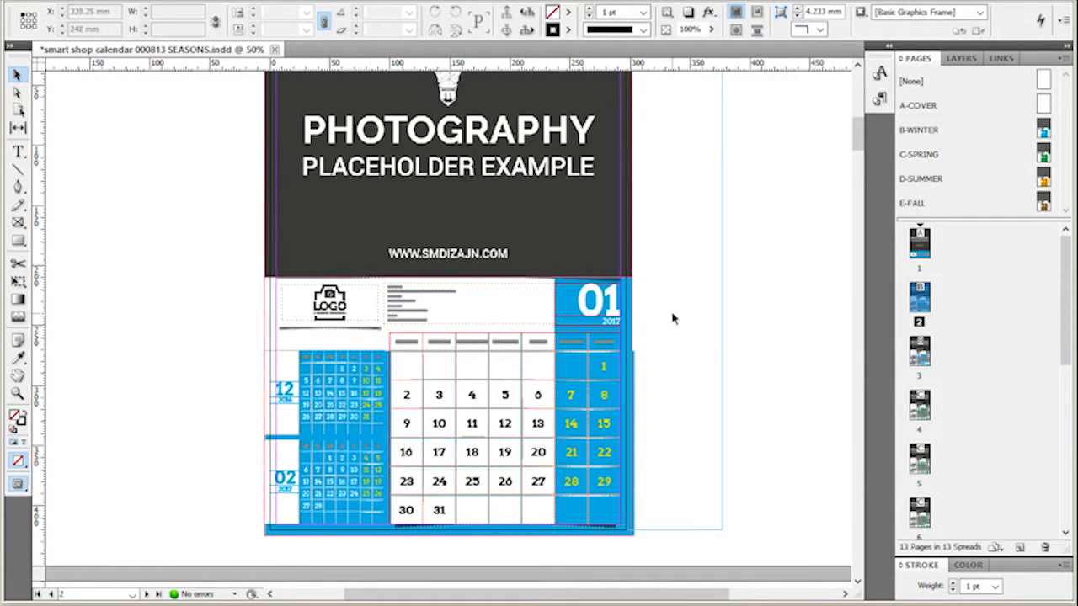
scroll(671, 315, "up", 1)
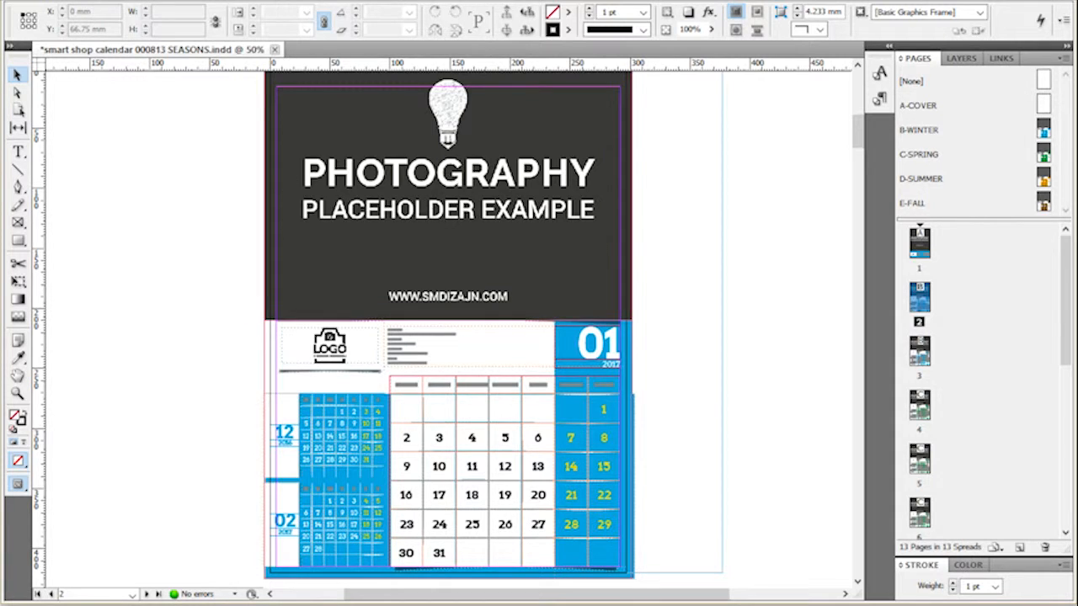
left_click(318, 0)
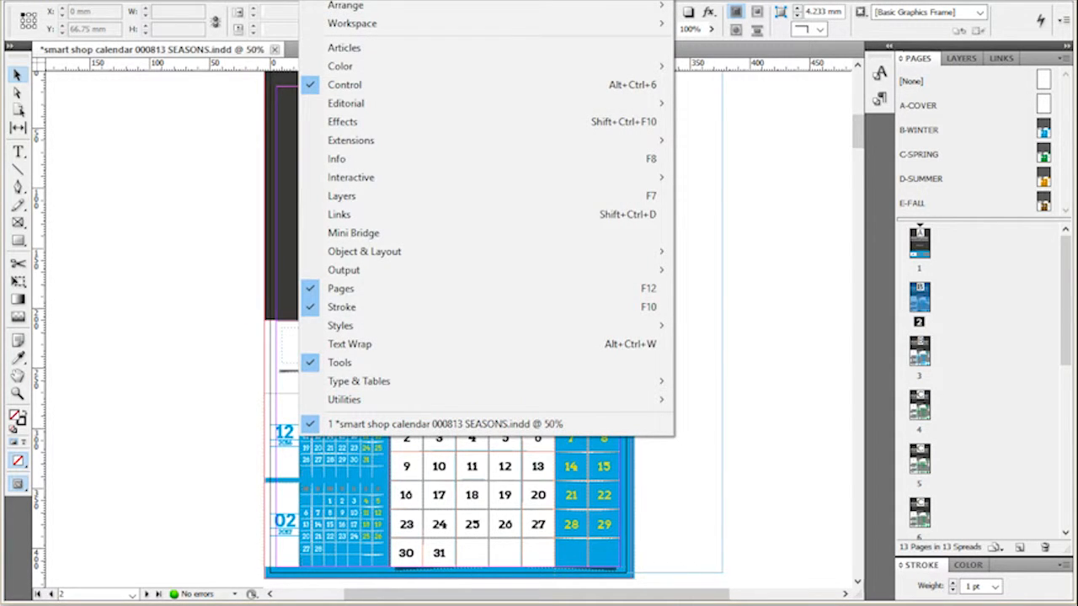
mouse_move(384, 69)
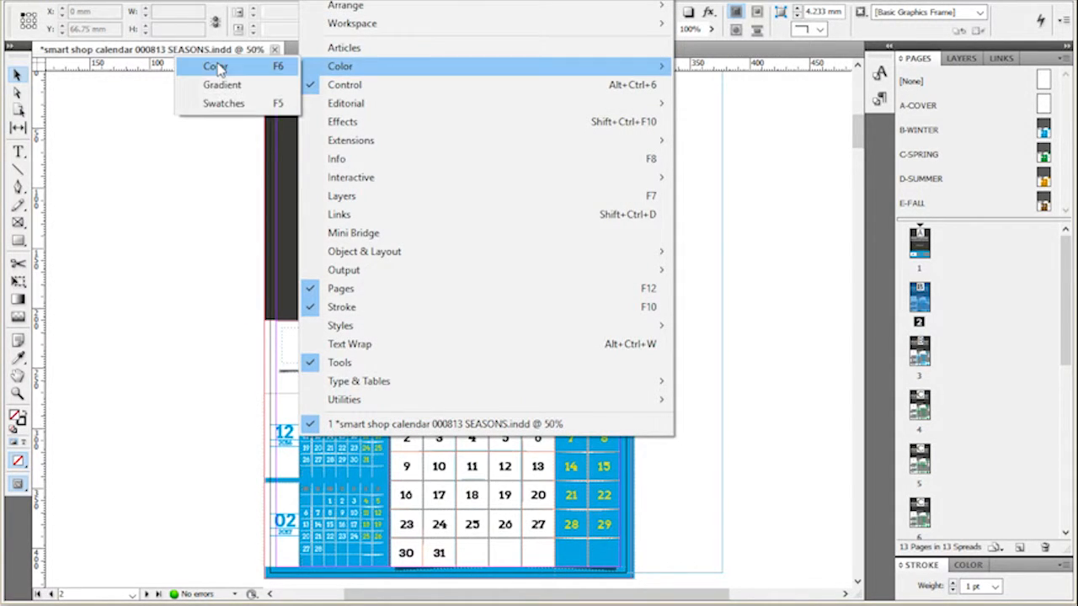
left_click(223, 102)
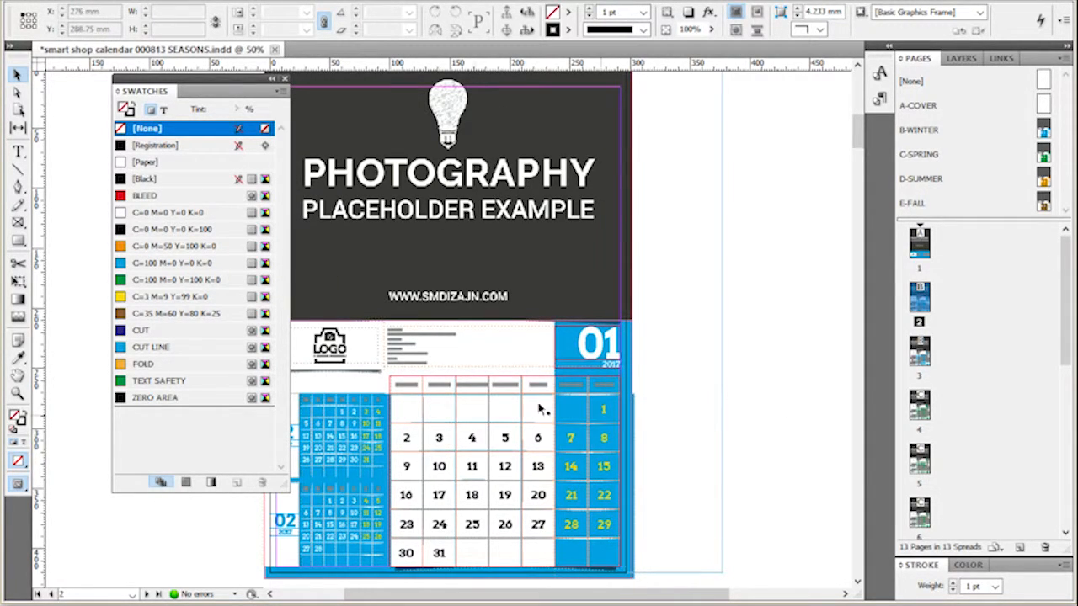
- Redefine the blue C=100 M=0 Y=0 K=0 swatch as C=0 M=100 Y=0 K=26, comparing it with the preview off and on
double_click(236, 264)
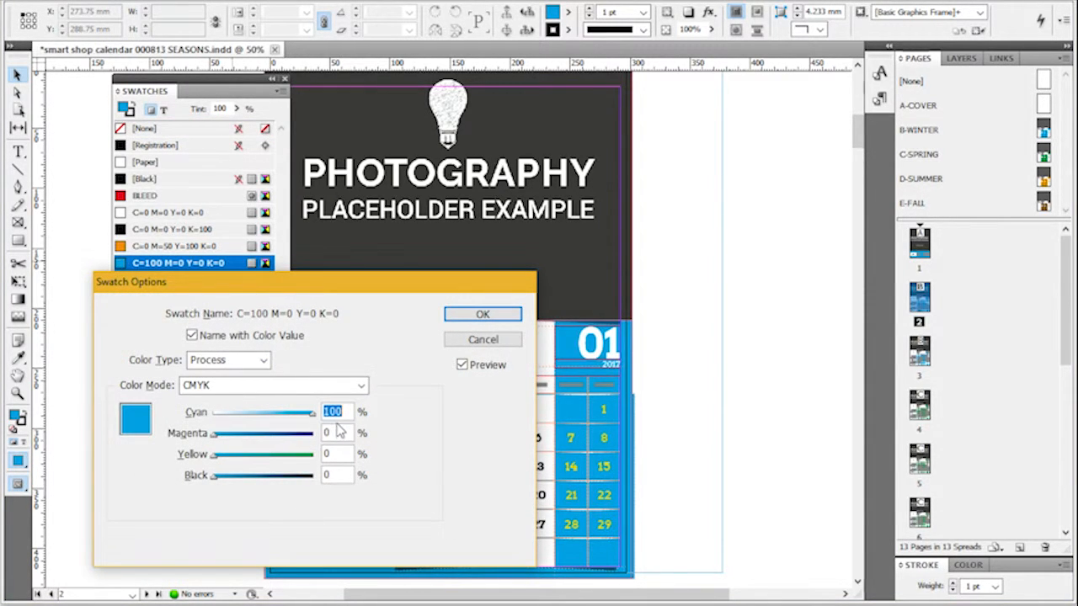
key("Tab")
type("100")
key("Tab")
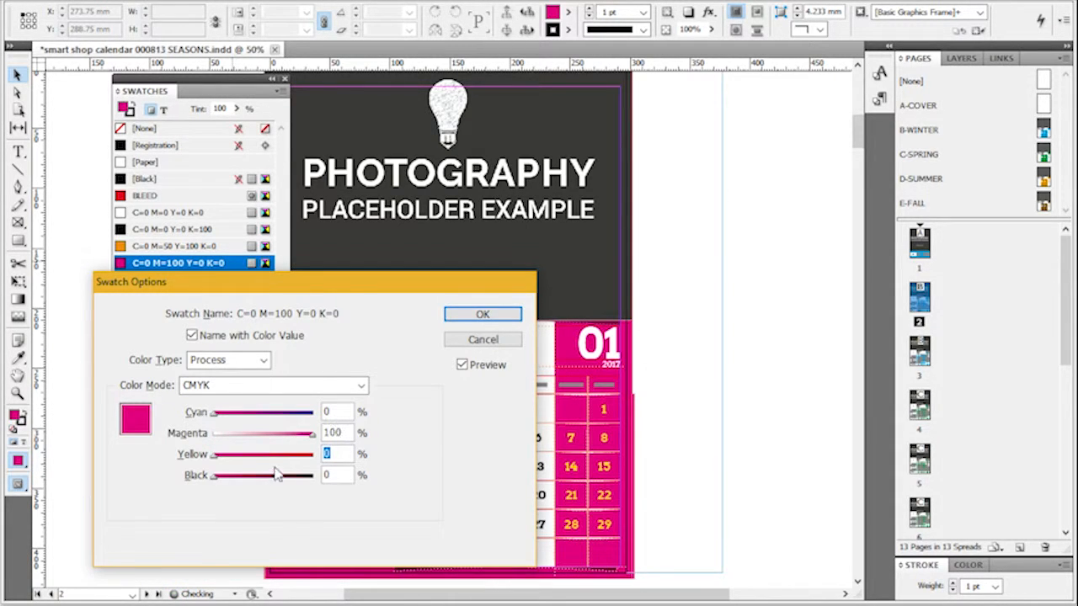
left_click_drag(218, 477, 237, 486)
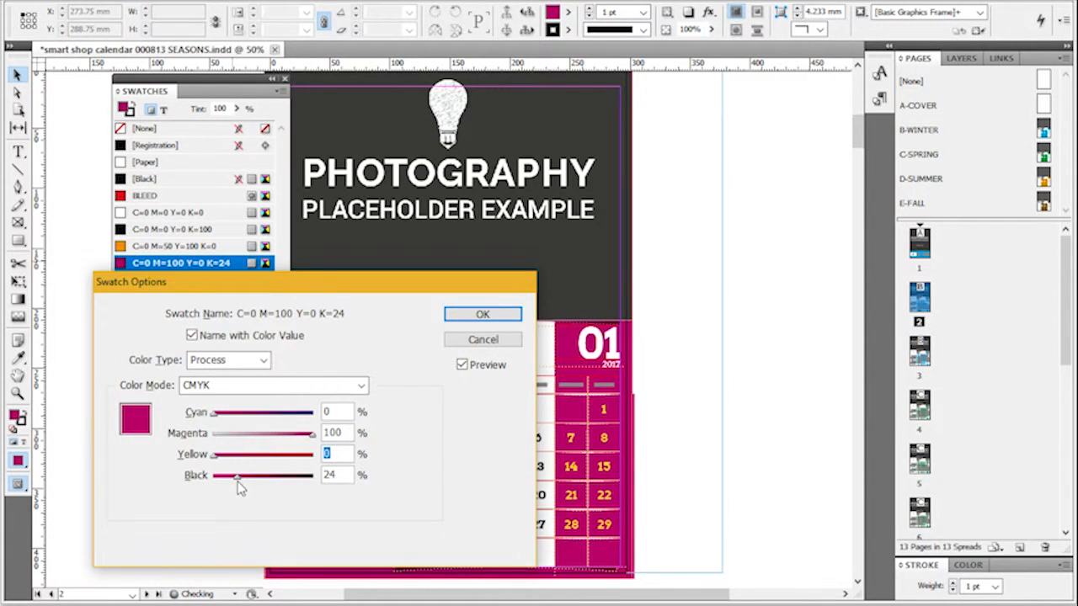
mouse_move(238, 480)
left_mouse_down()
mouse_move(229, 479)
mouse_move(240, 481)
left_mouse_up()
left_click(464, 365)
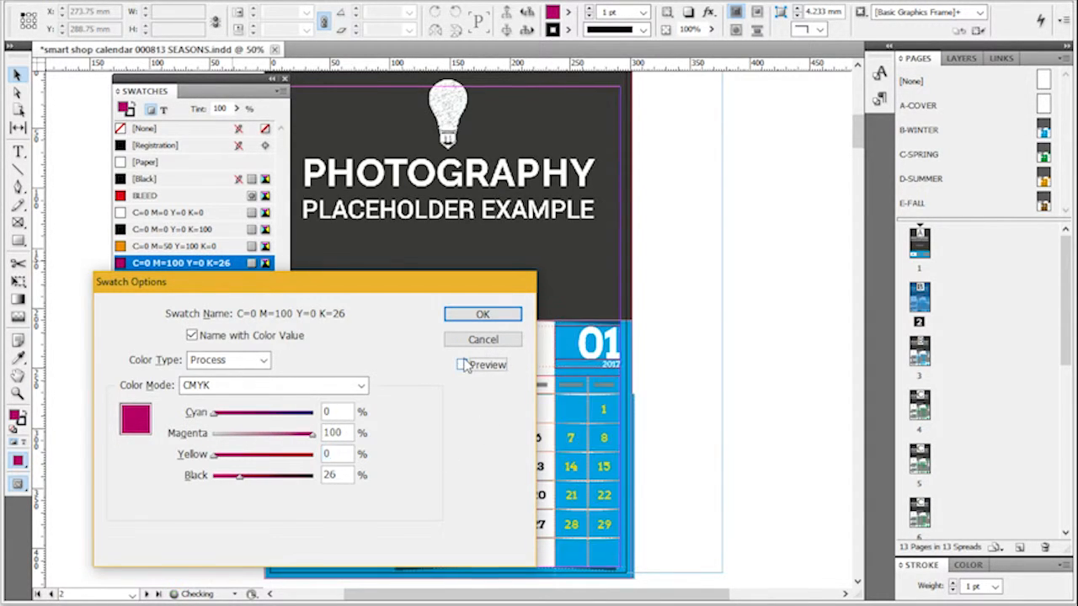
left_click(464, 366)
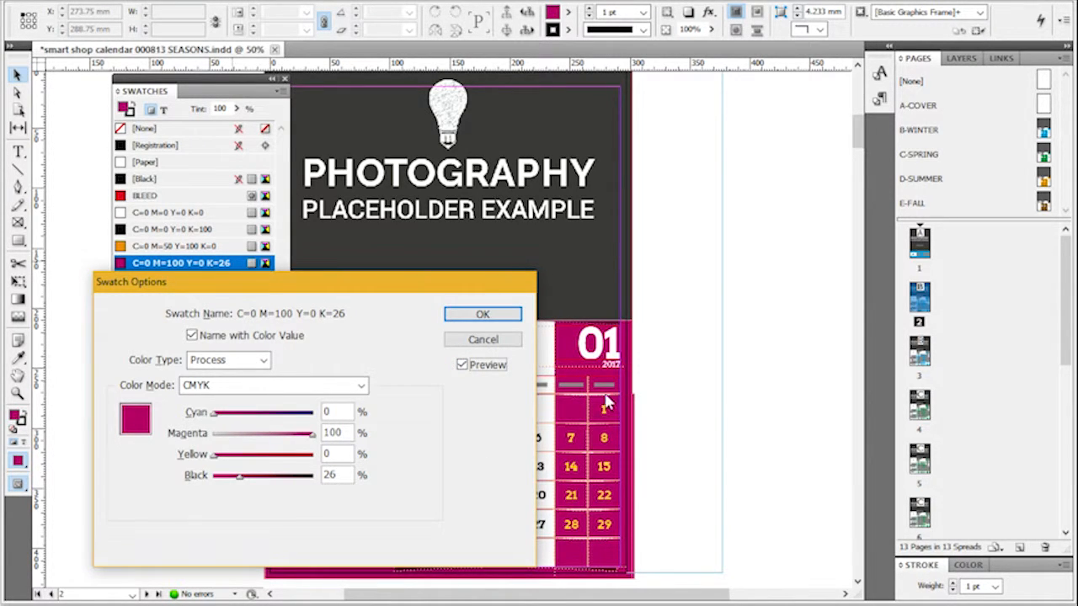
left_click(507, 321)
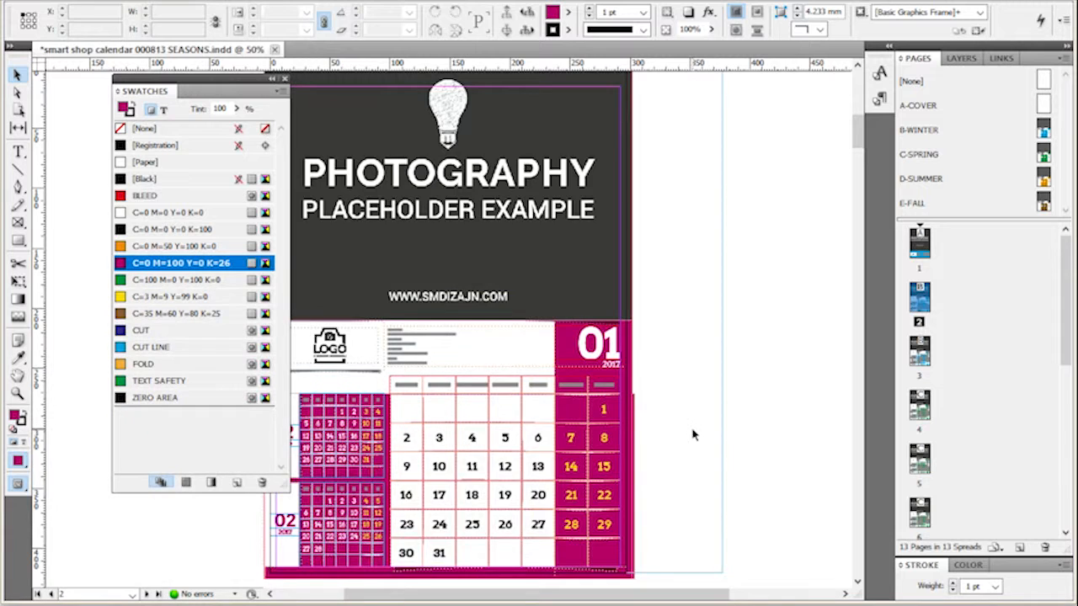
- Inspect the weekend dates on page 2 and redefine the yellow C=3 M=9 Y=99 K=0 swatch as white with all CMYK values at 0
scroll(693, 436, "down", 1)
left_click(448, 176)
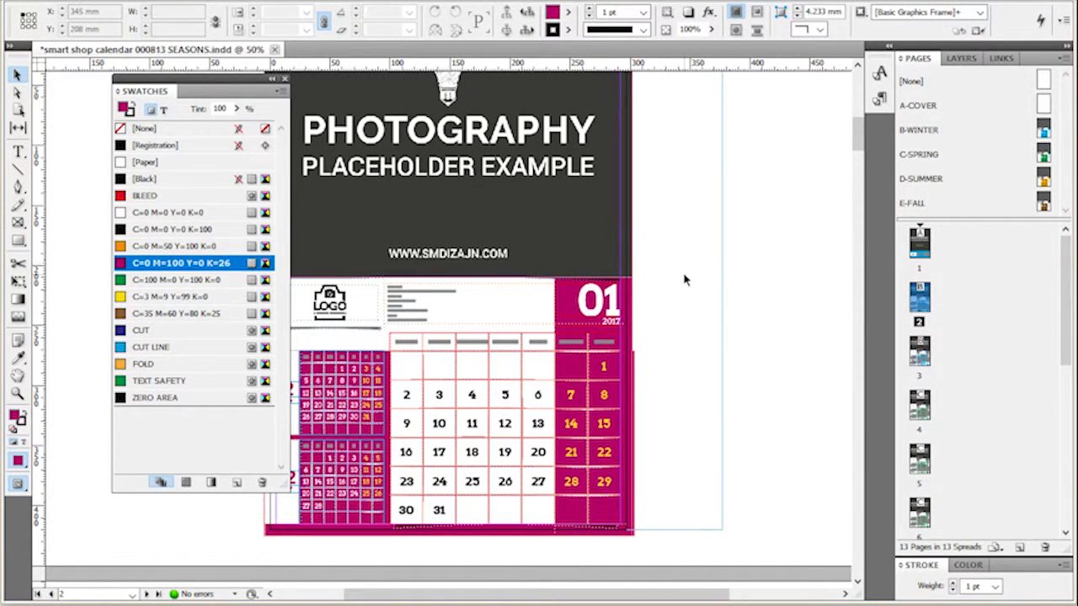
scroll(607, 354, "up", 3)
scroll(607, 353, "down", 3)
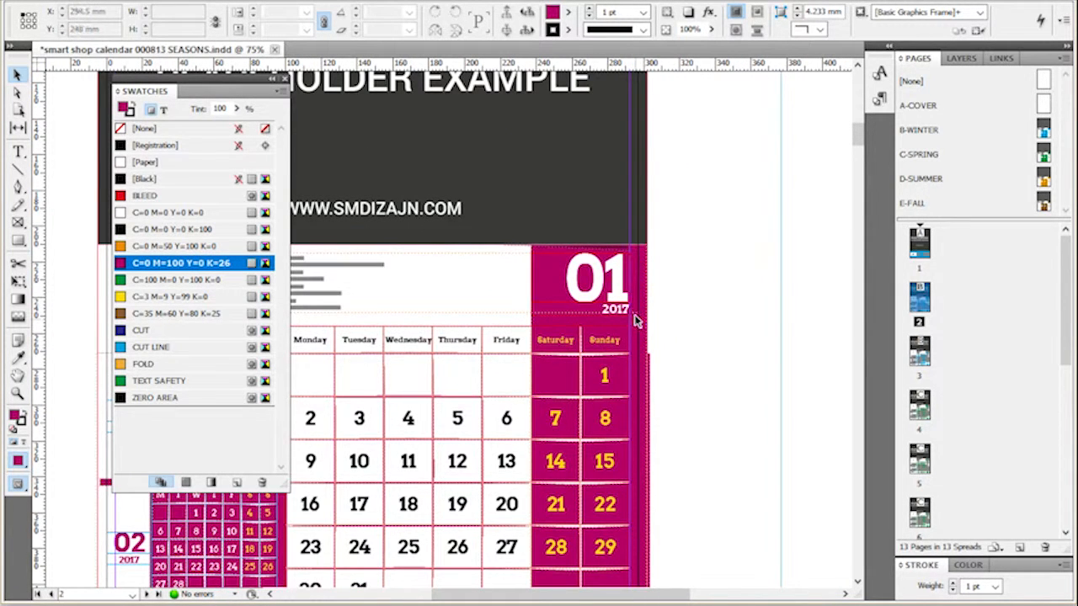
scroll(700, 346, "down", 1)
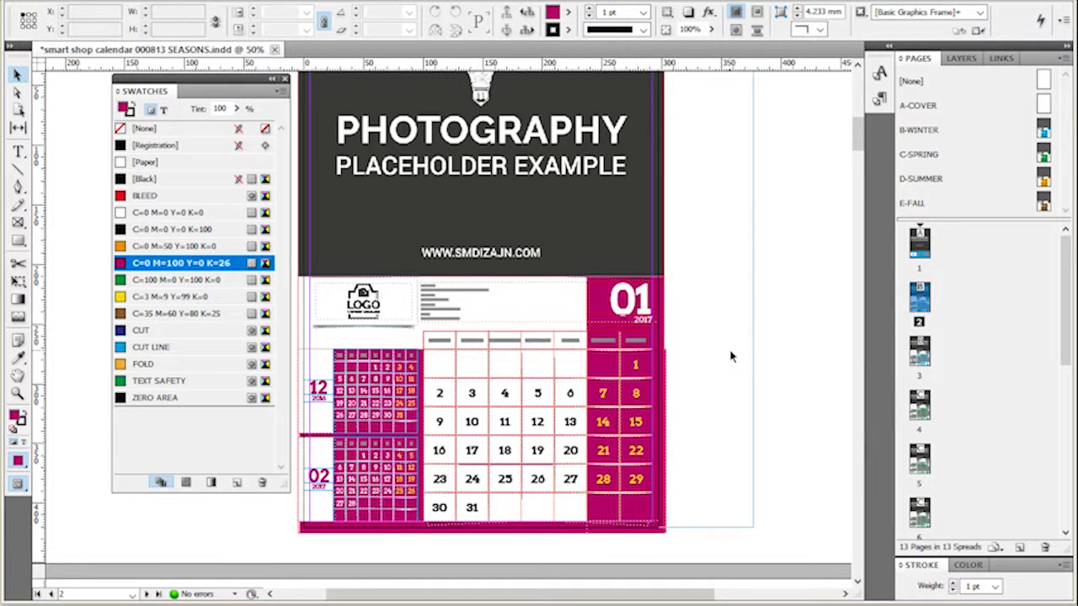
scroll(645, 441, "up", 3)
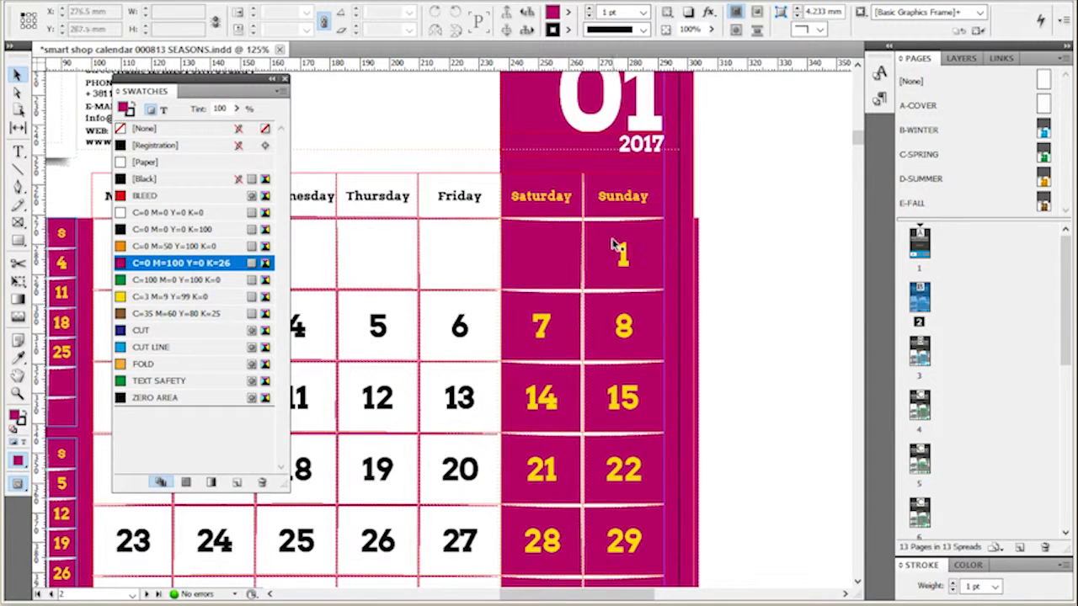
left_click(205, 301)
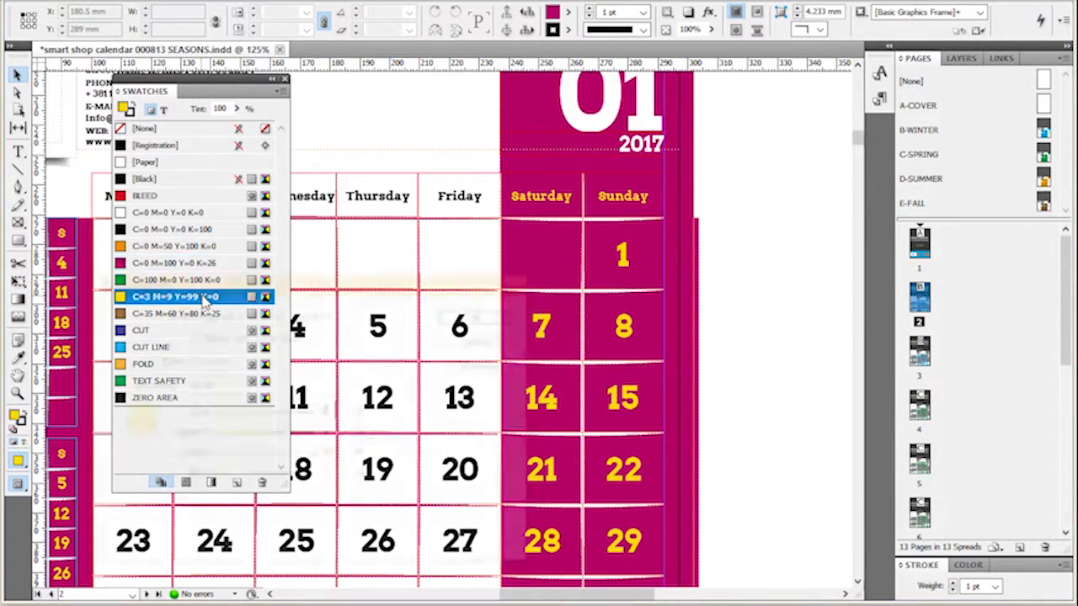
double_click(204, 302)
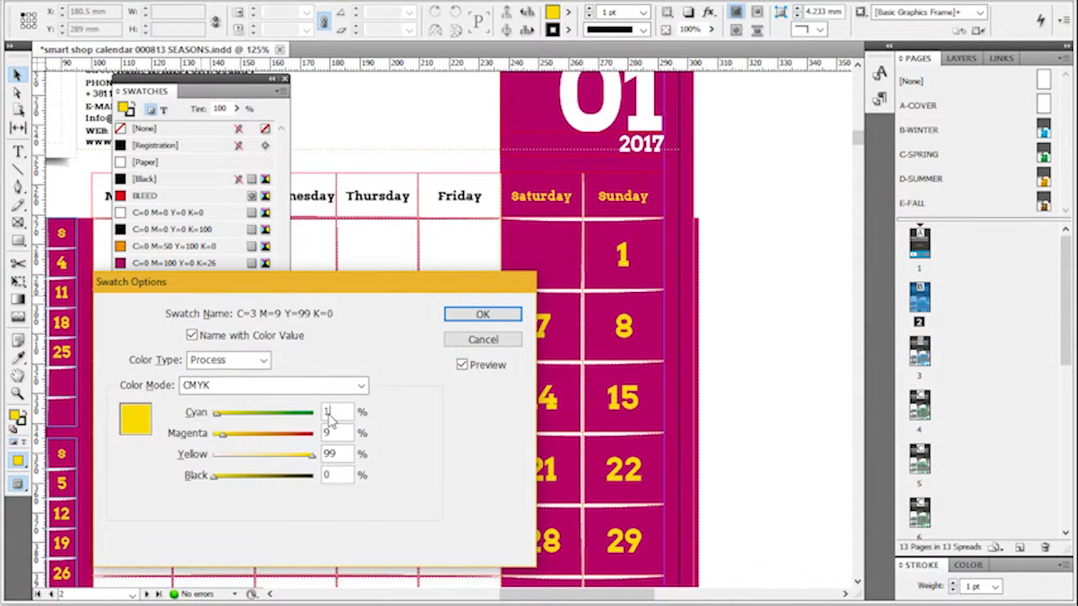
type("0")
key("Tab")
type("0")
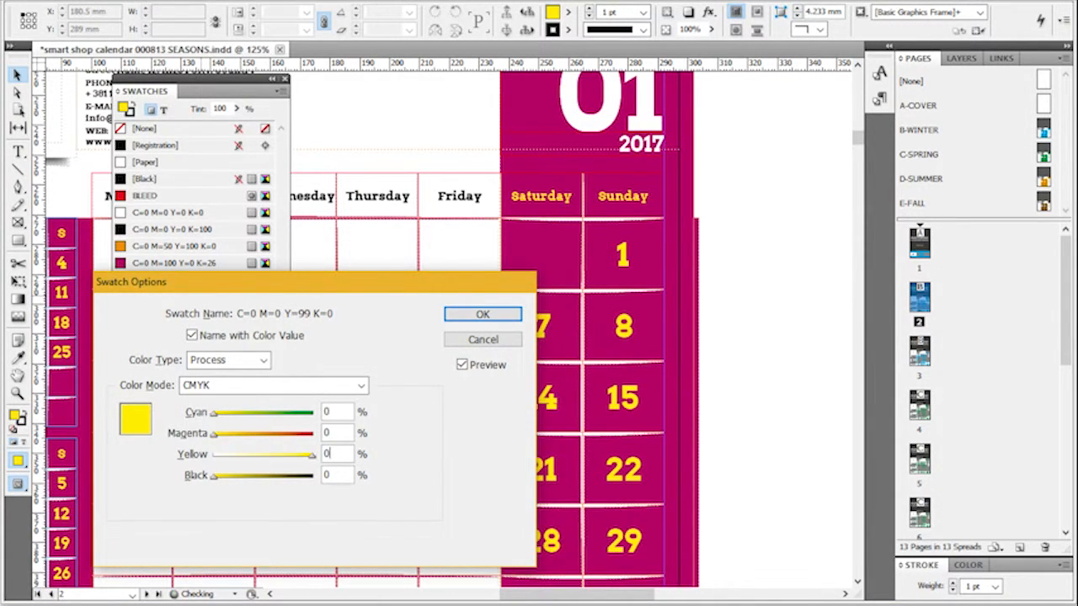
key("Tab")
key("Return")
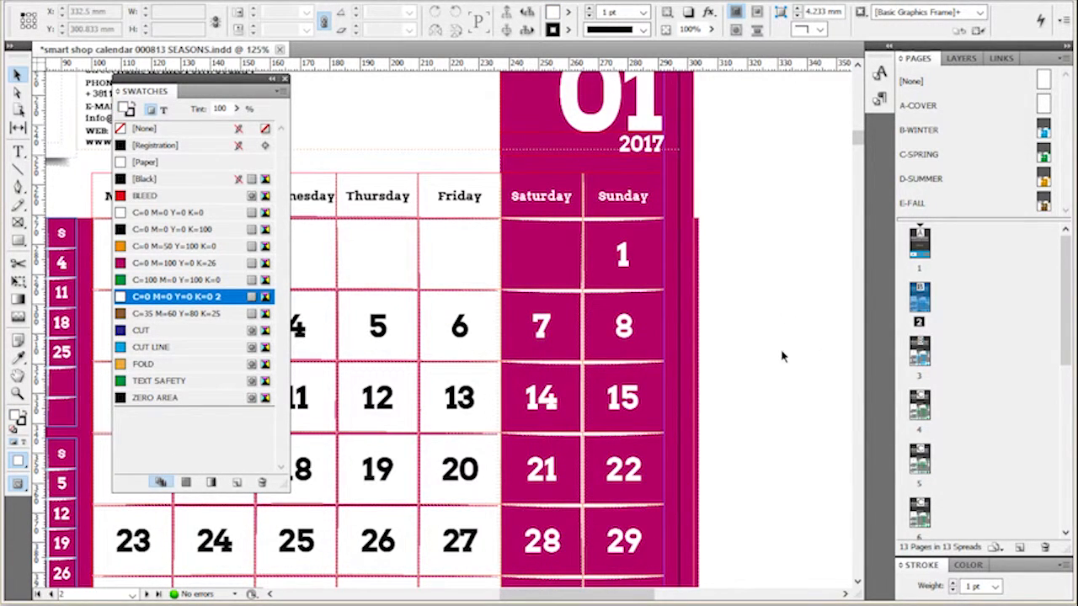
- Review the recolored January and February calendars on pages 2 and 3 as whole pages
key("ctrl+minus")
key("ctrl+minus")
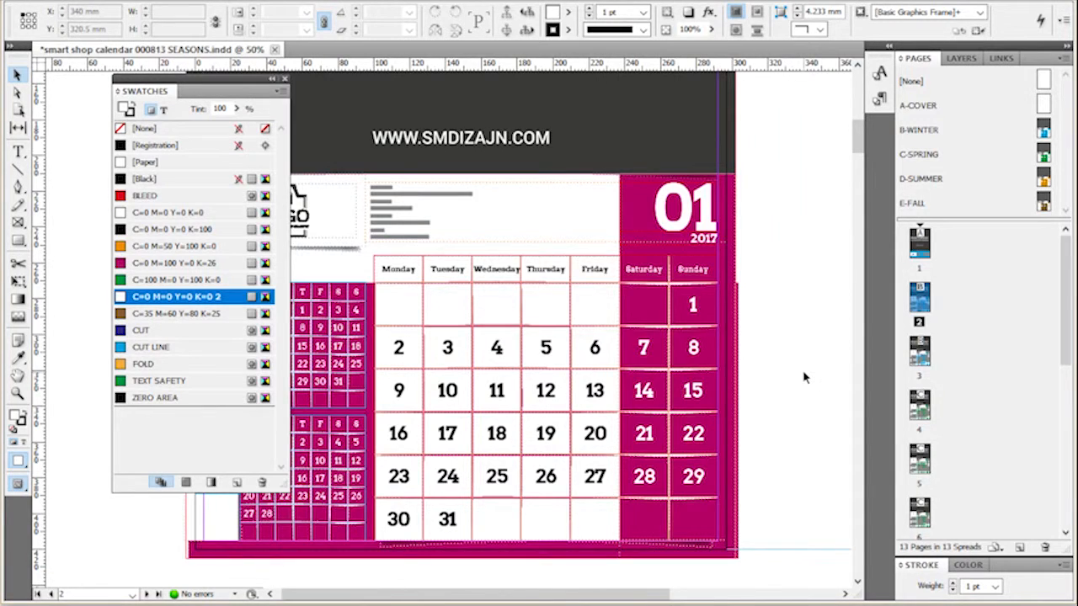
key("ctrl+minus")
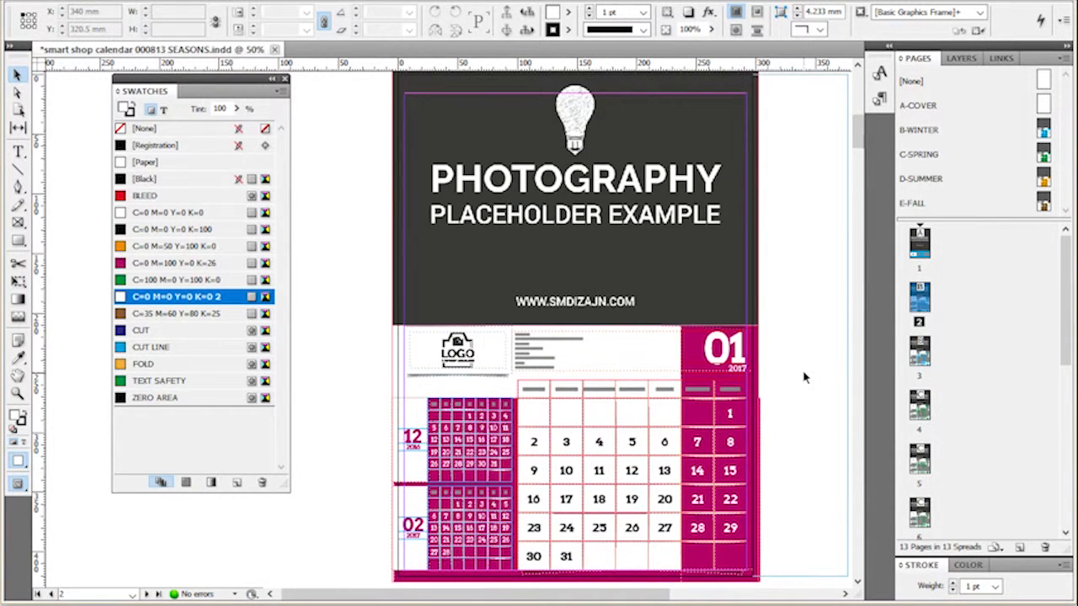
scroll(804, 378, "down", 10)
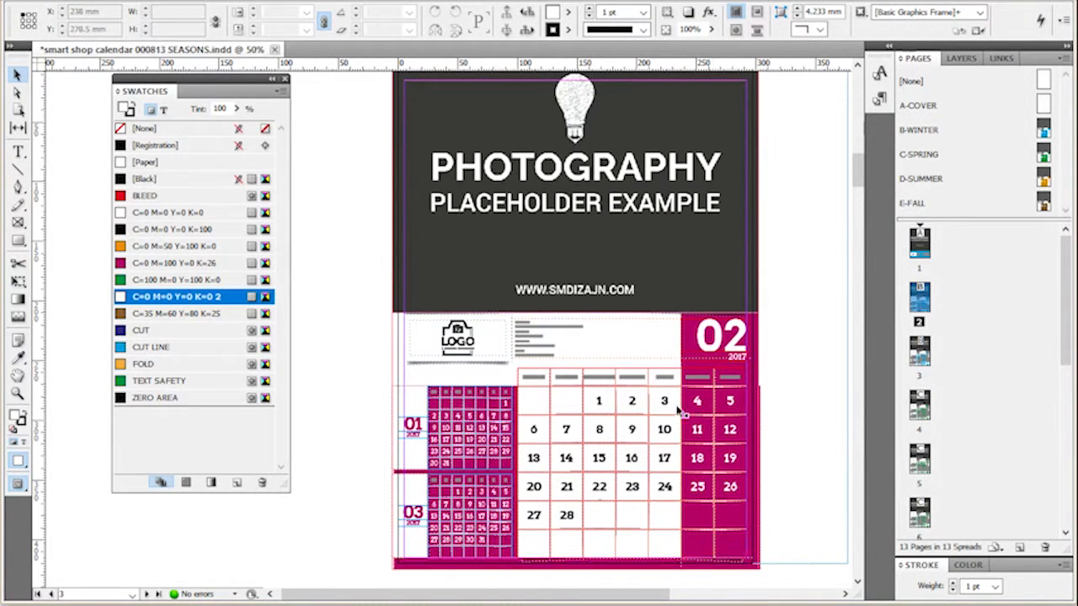
- Compare the recolored February calendar on page 3 with the green March calendar on page 4, including the weekend dates
scroll(783, 377, "down", 8)
scroll(783, 376, "down", 1)
scroll(784, 376, "up", 8)
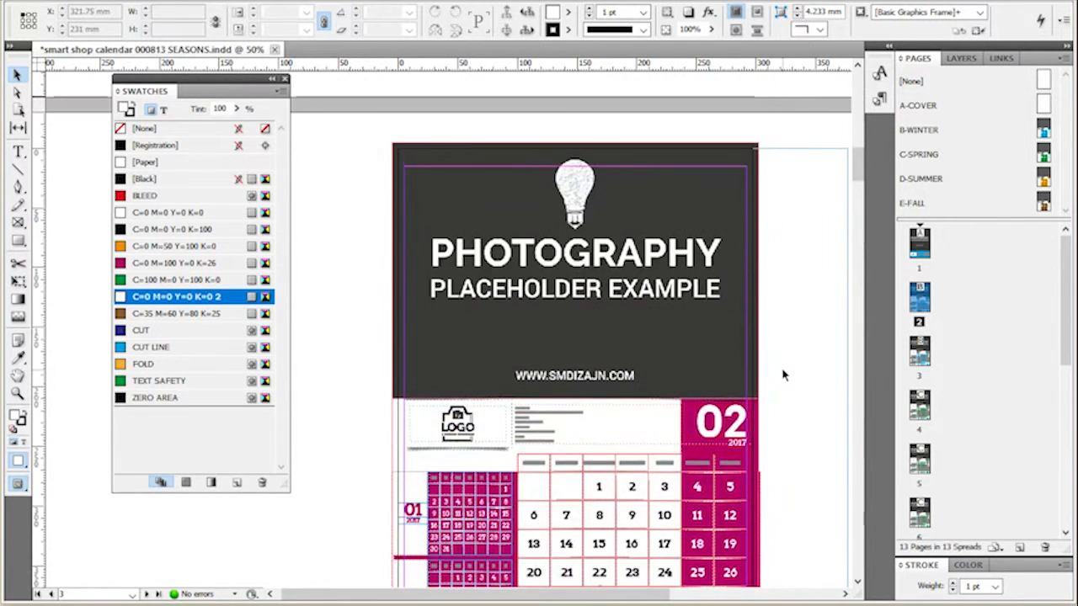
scroll(752, 455, "down", 8)
scroll(753, 459, "down", 2)
scroll(774, 491, "up", 2)
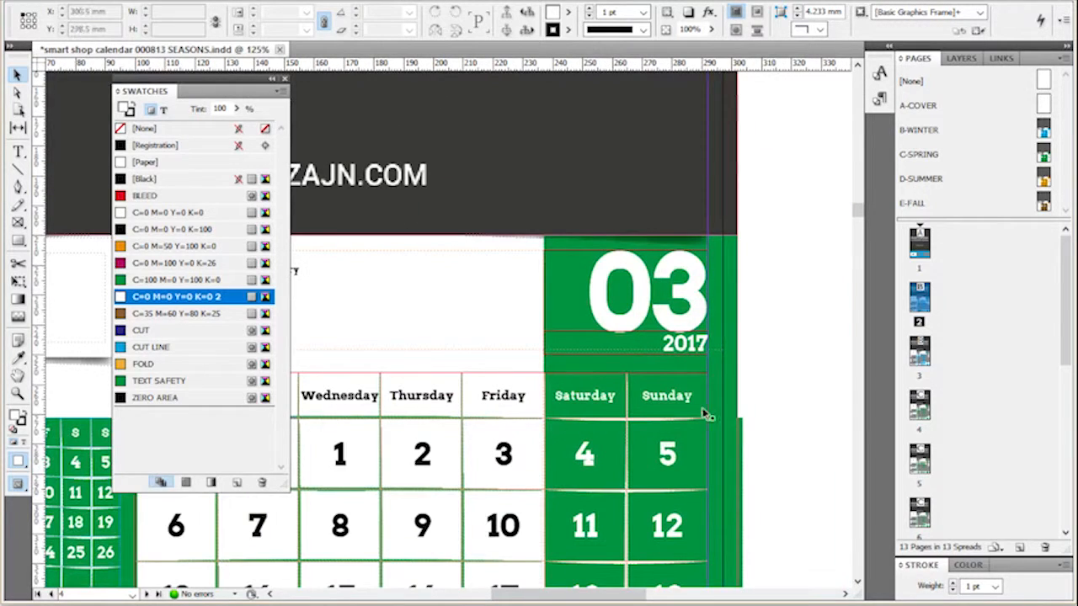
scroll(645, 517, "down", 3)
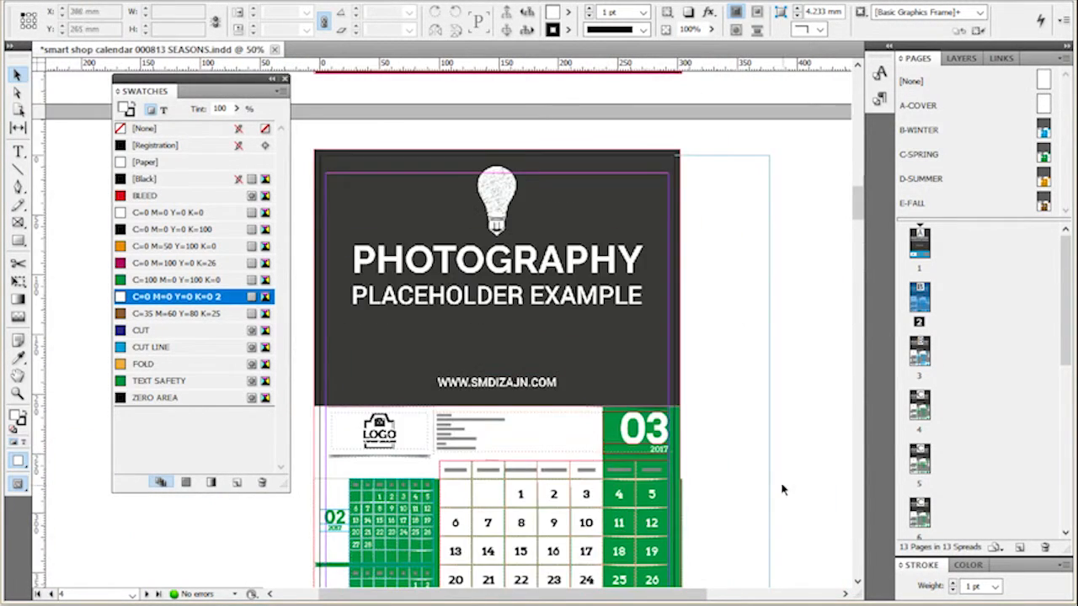
scroll(770, 480, "up", 8)
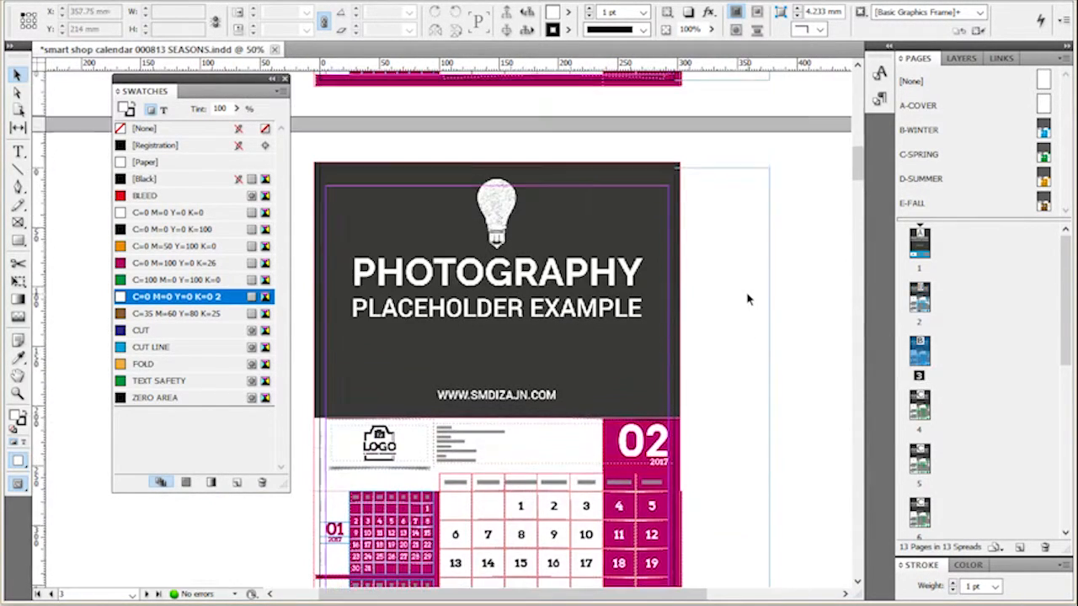
- Put away the color swatches and select the contact information text frame on the B-WINTER master
left_click(284, 79)
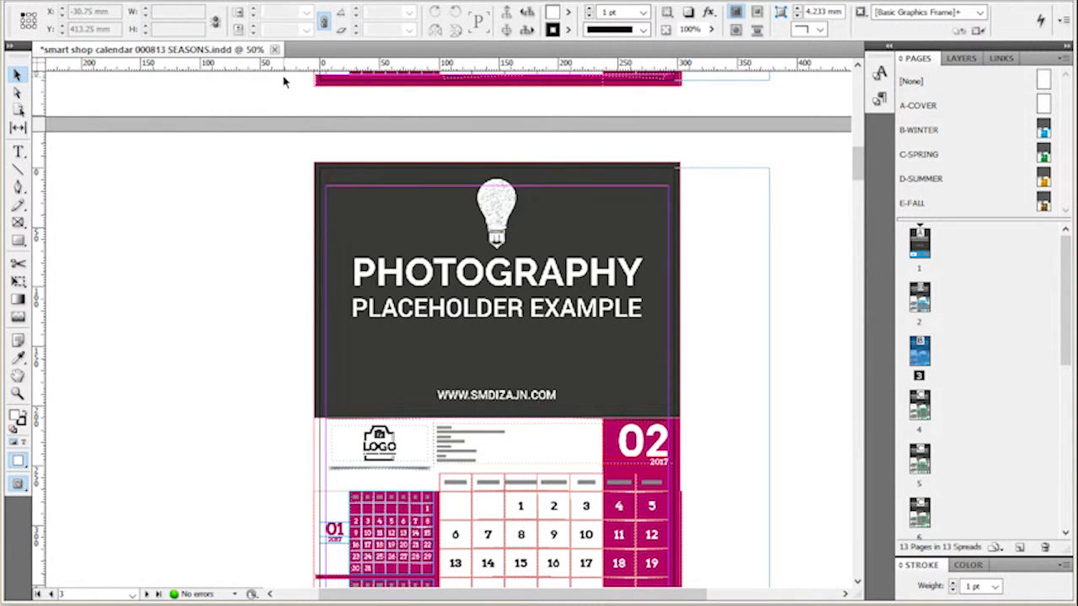
scroll(258, 264, "down", 2)
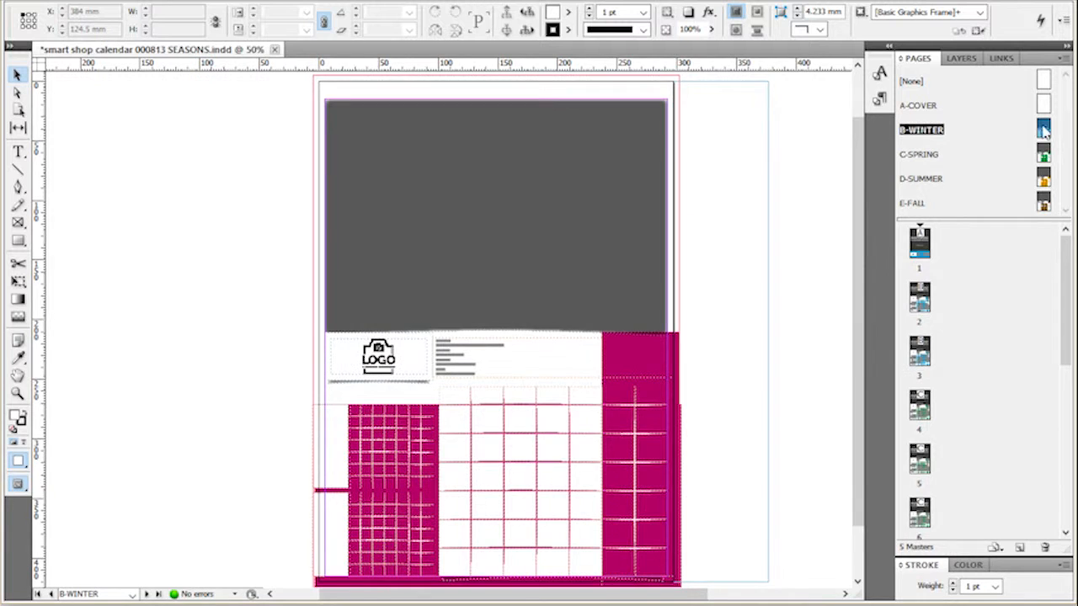
scroll(529, 367, "up", 5)
scroll(144, 355, "up", 2)
left_click(169, 318)
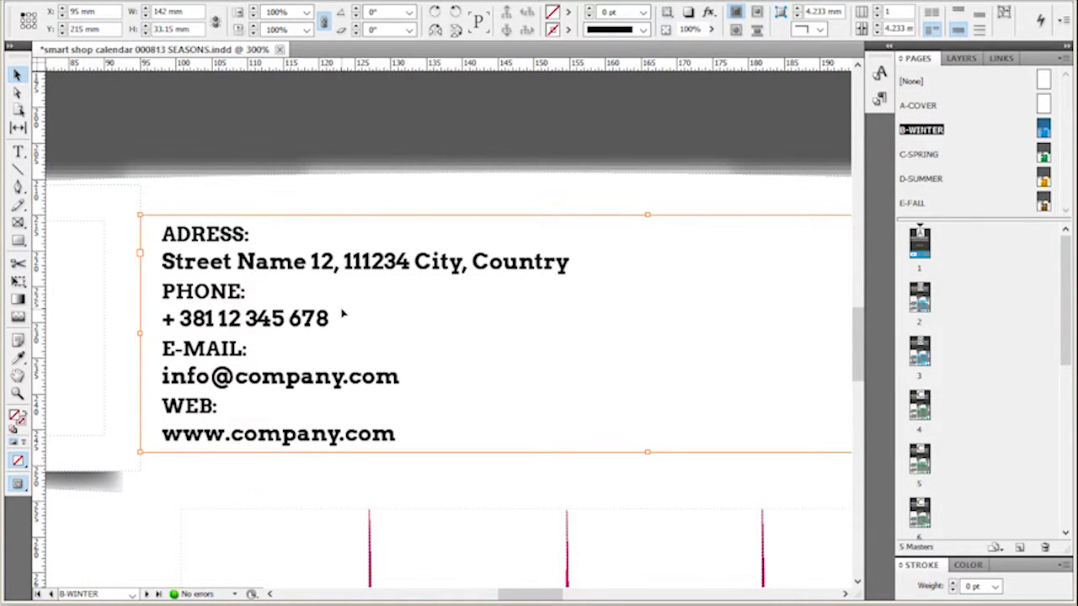
- In the contact text, replace the paragraph breaks before the street address and the PHONE label with forced line breaks
double_click(259, 285)
left_click(165, 261)
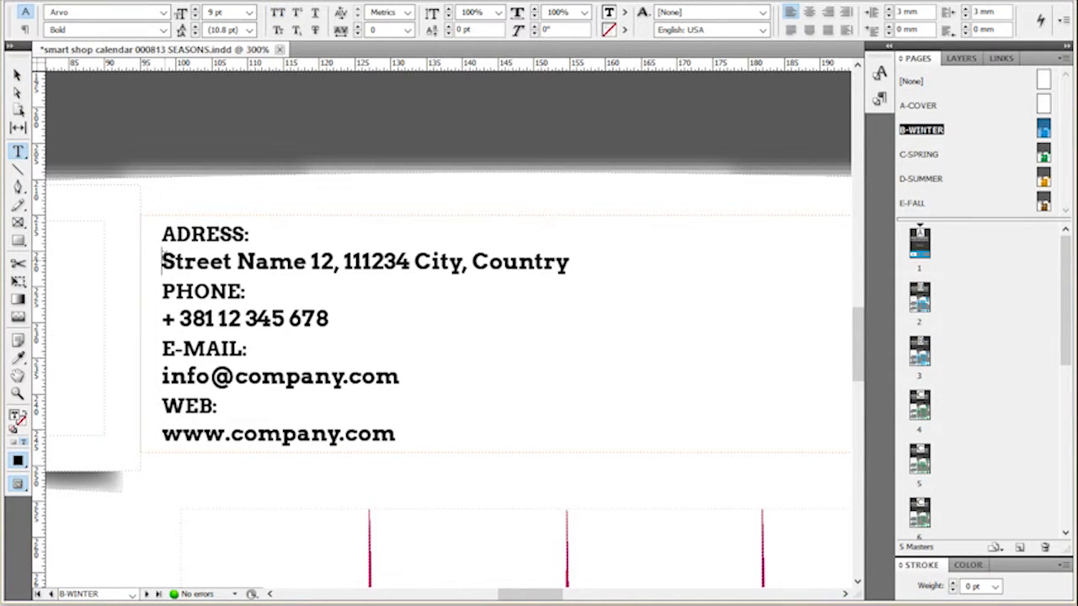
key("BackSpace")
key("shift+Return")
left_click(160, 288)
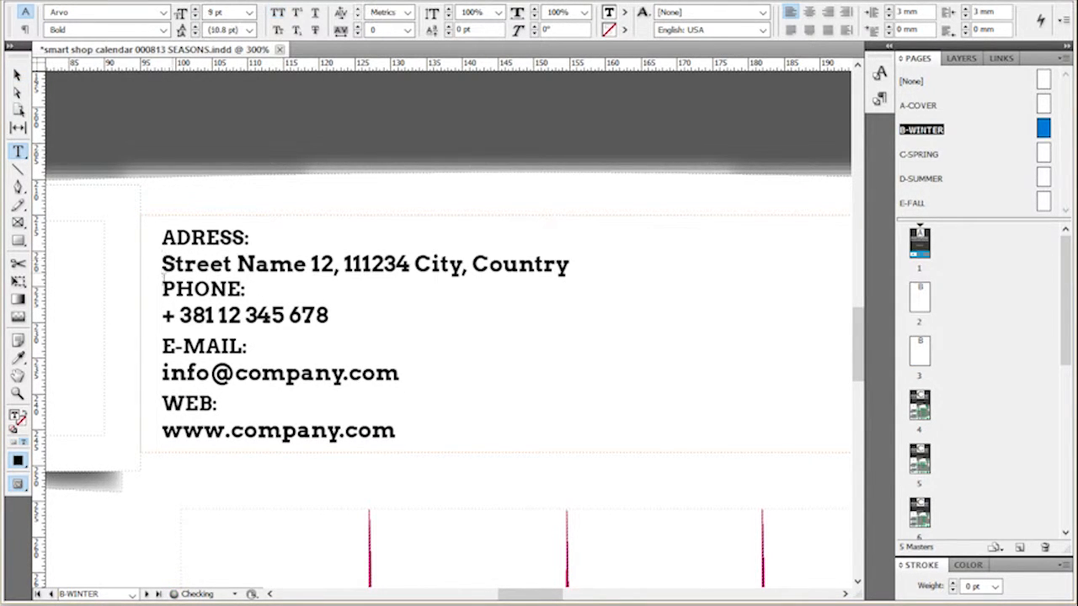
key("BackSpace")
key("shift+Return")
- Merge the address, PHONE label and phone number into one line, and split them again with forced line breaks
left_click(160, 313)
key("BackSpace")
left_click(161, 305)
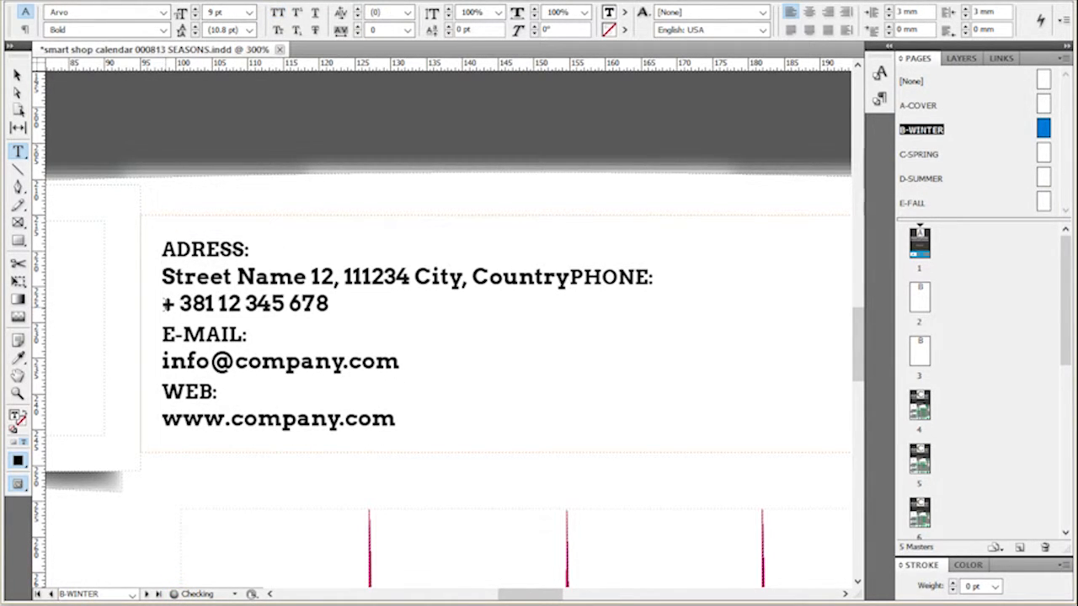
key("BackSpace")
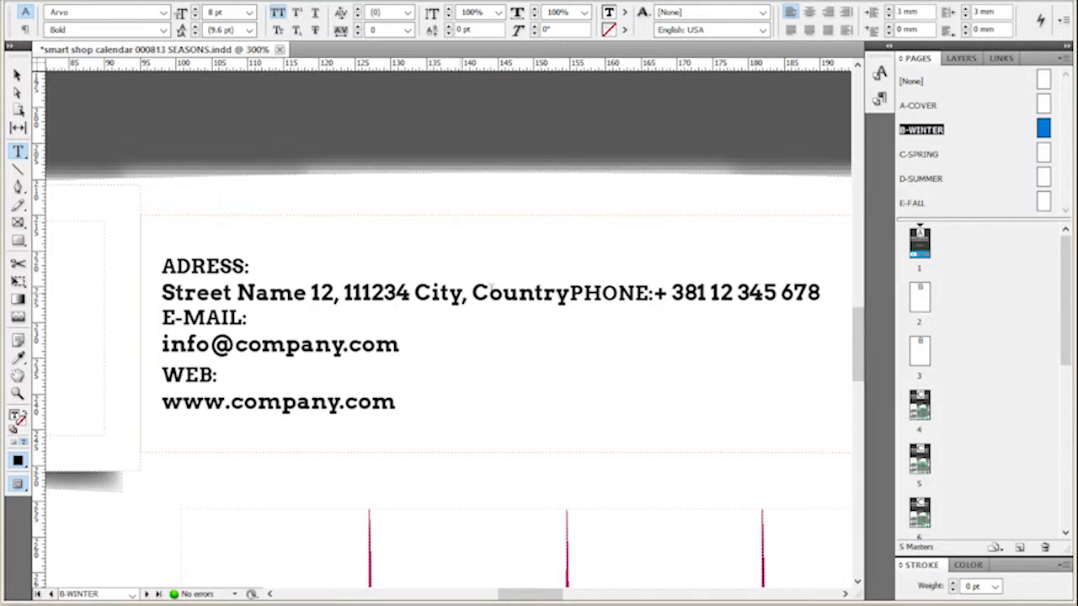
key("shift+Return")
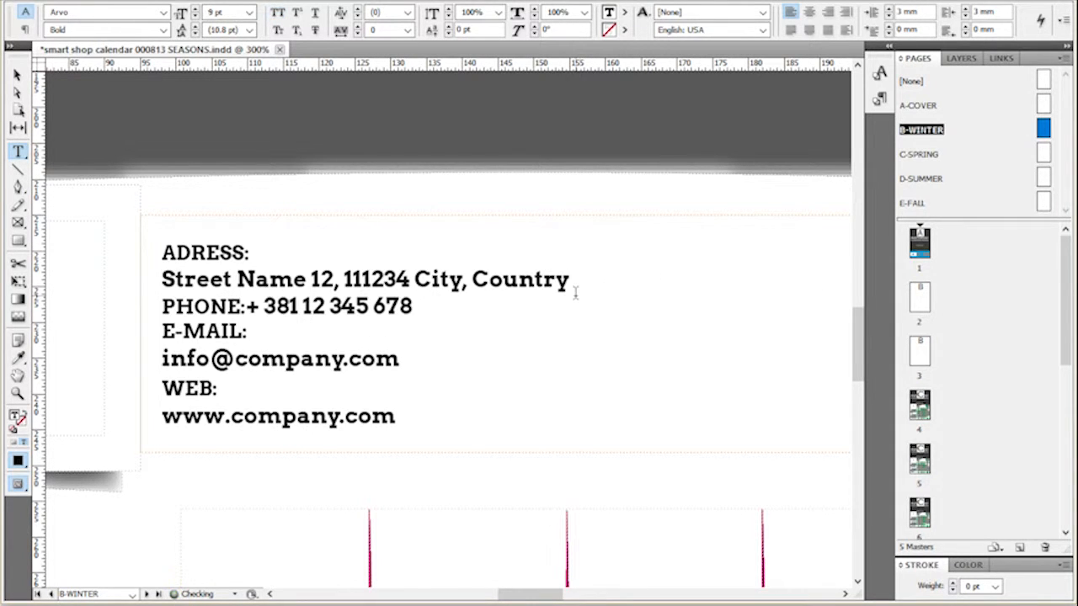
left_click(246, 306)
key("shift+Return")
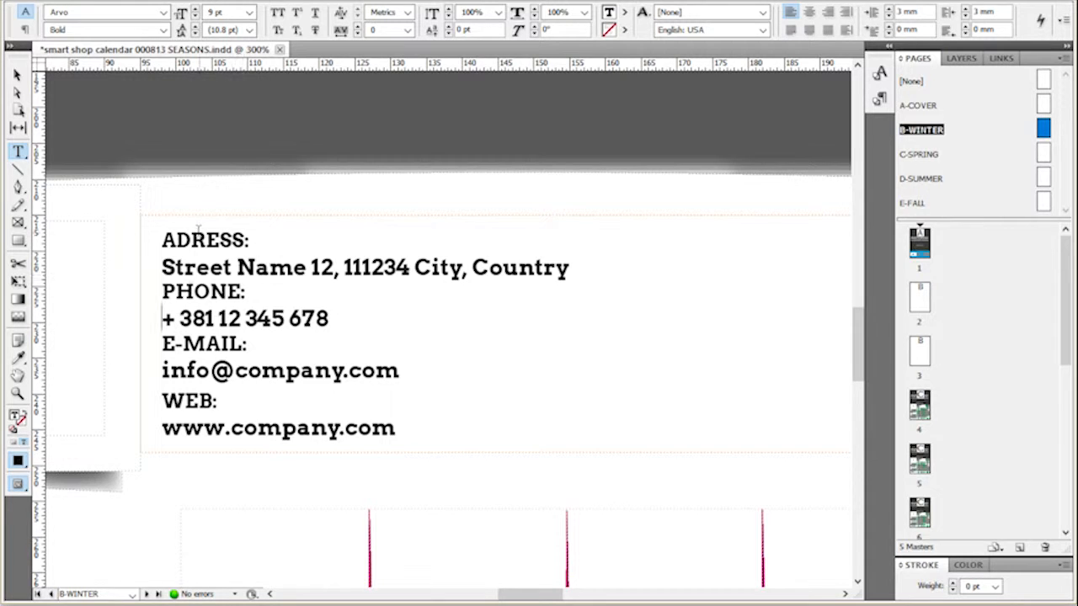
- Replace the placeholder street address under ADRESS with "Smart Shop" and finish editing the text
left_click(197, 267)
left_click(216, 194, "ctrl")
left_click(245, 292)
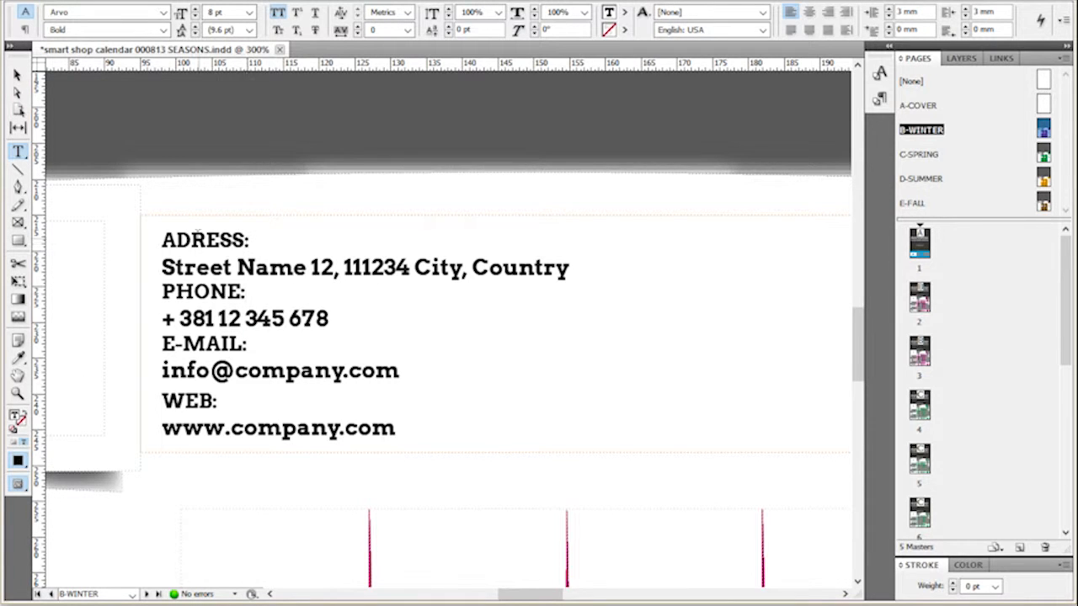
left_click_drag(163, 267, 571, 267)
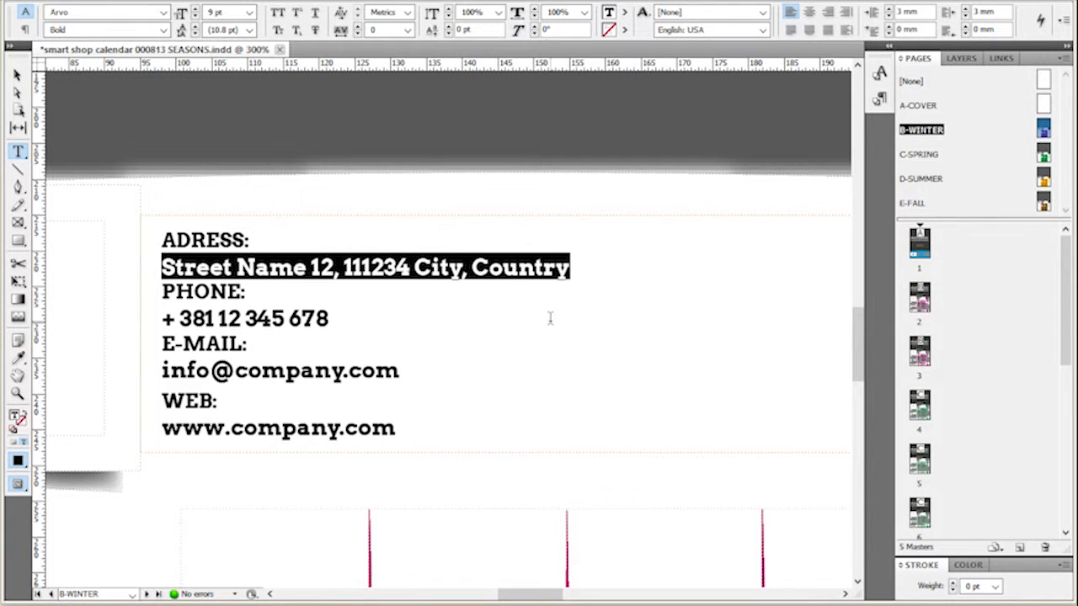
type("SMART")
key("BackSpace")
key("BackSpace")
key("BackSpace")
key("BackSpace")
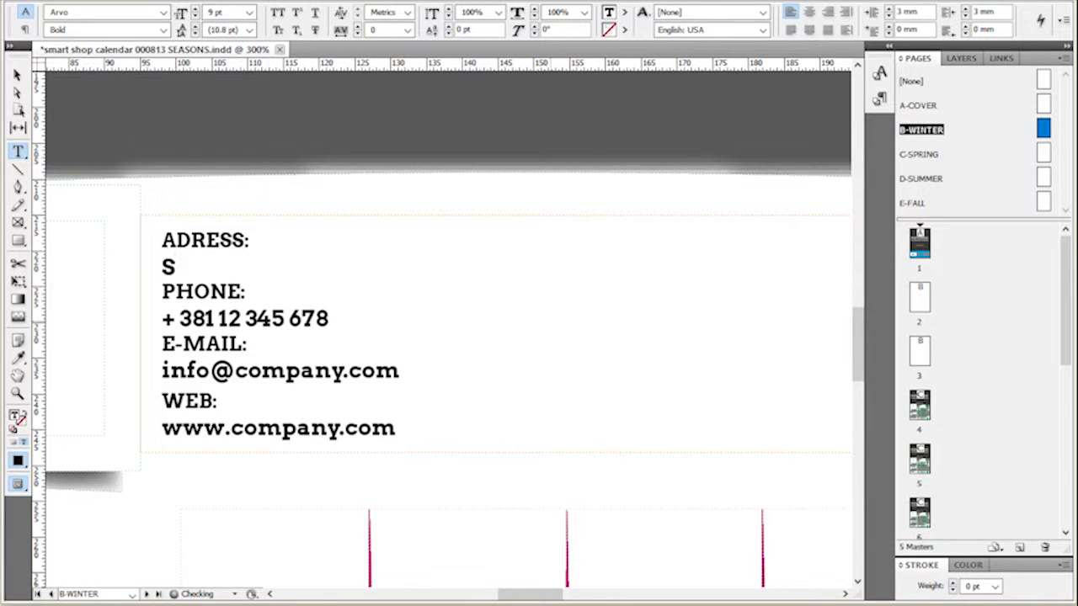
type("mart Shop")
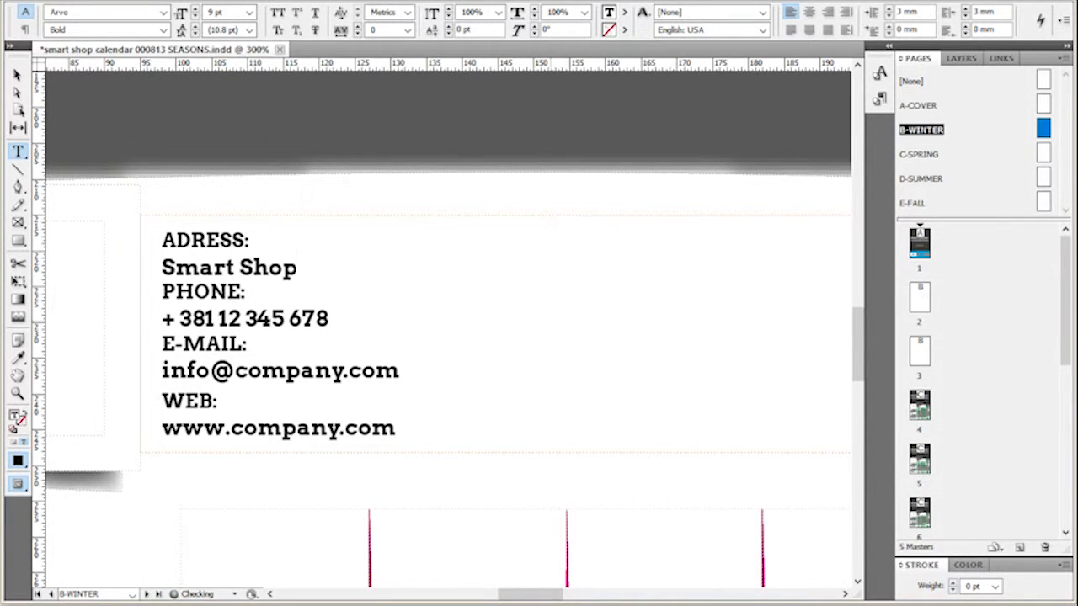
key("Escape")
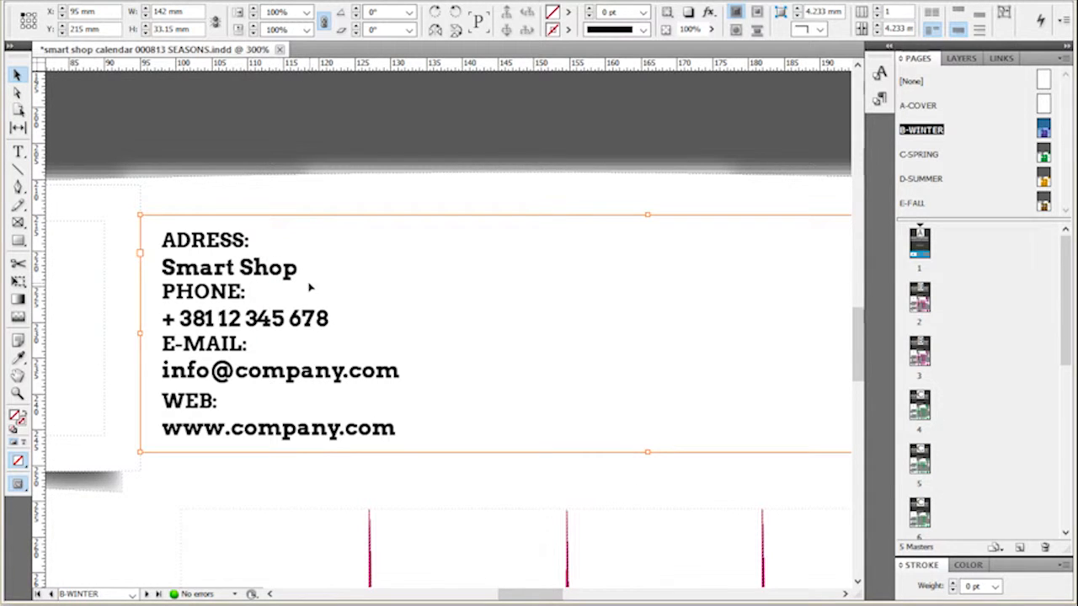
- Show the paragraph styles and expand the 2017 Calendar and Small Calendars groups
left_click(880, 100)
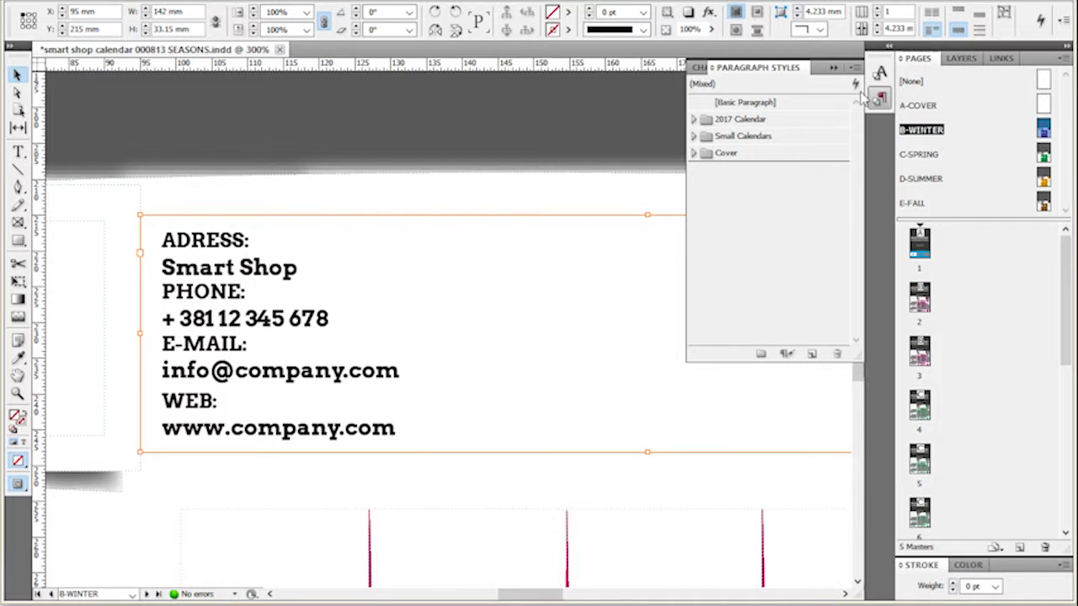
left_click(320, 1)
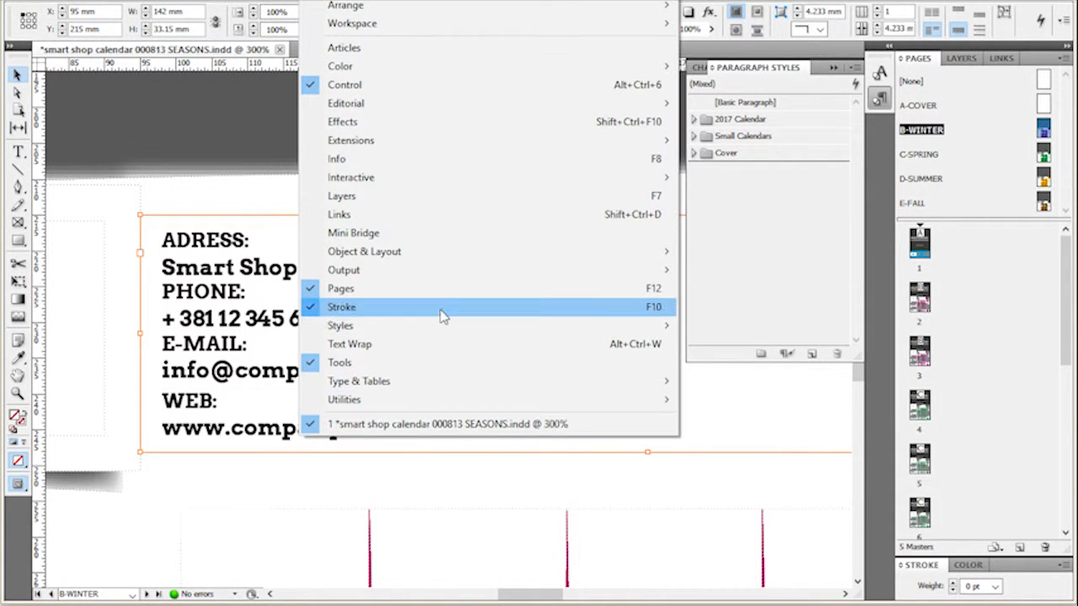
mouse_move(437, 333)
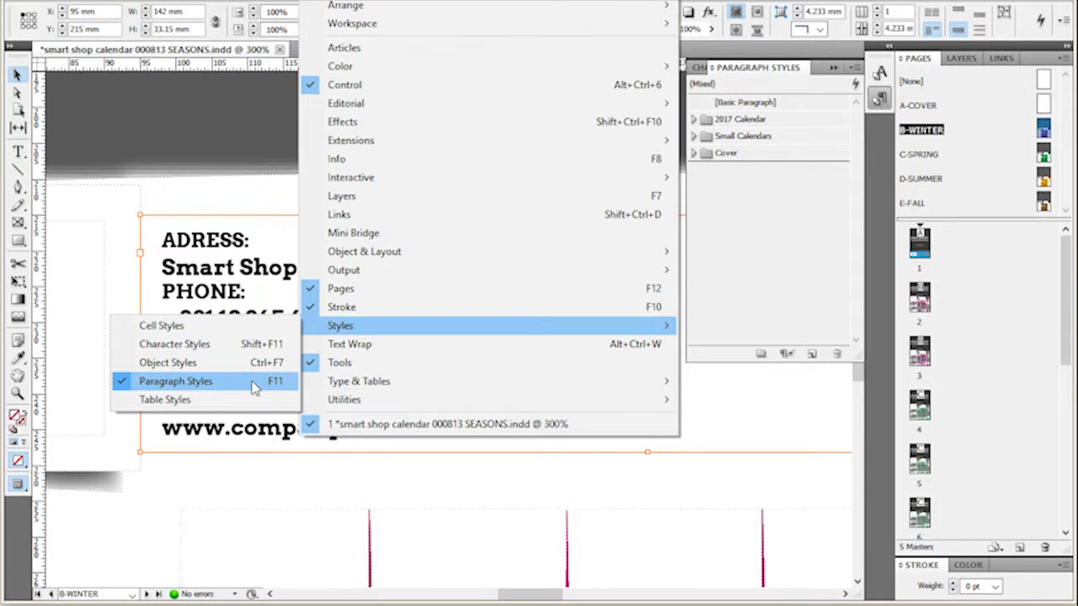
left_click(690, 64)
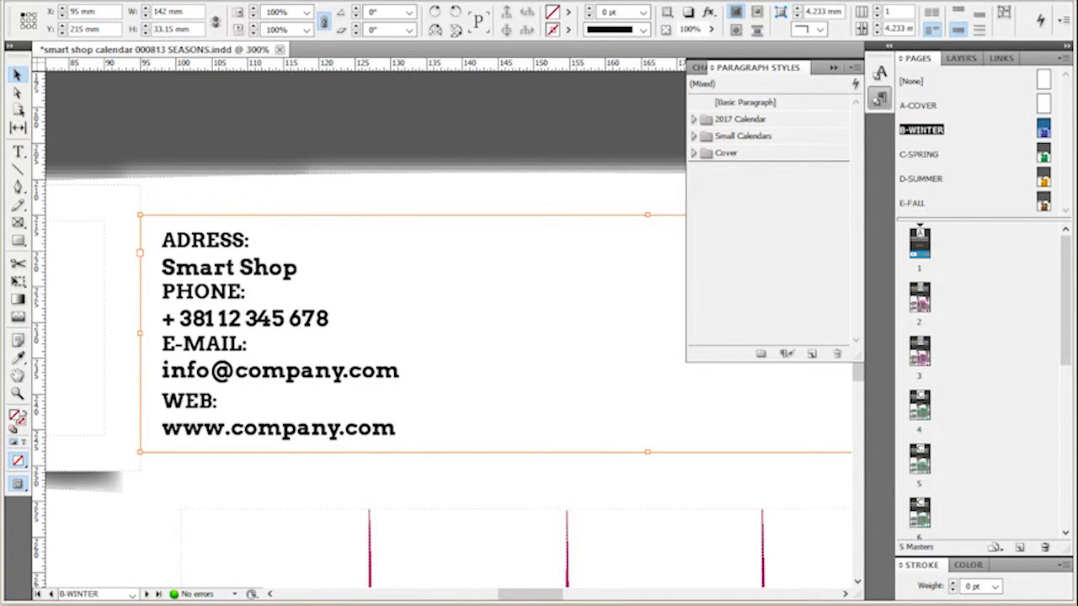
left_click(694, 120)
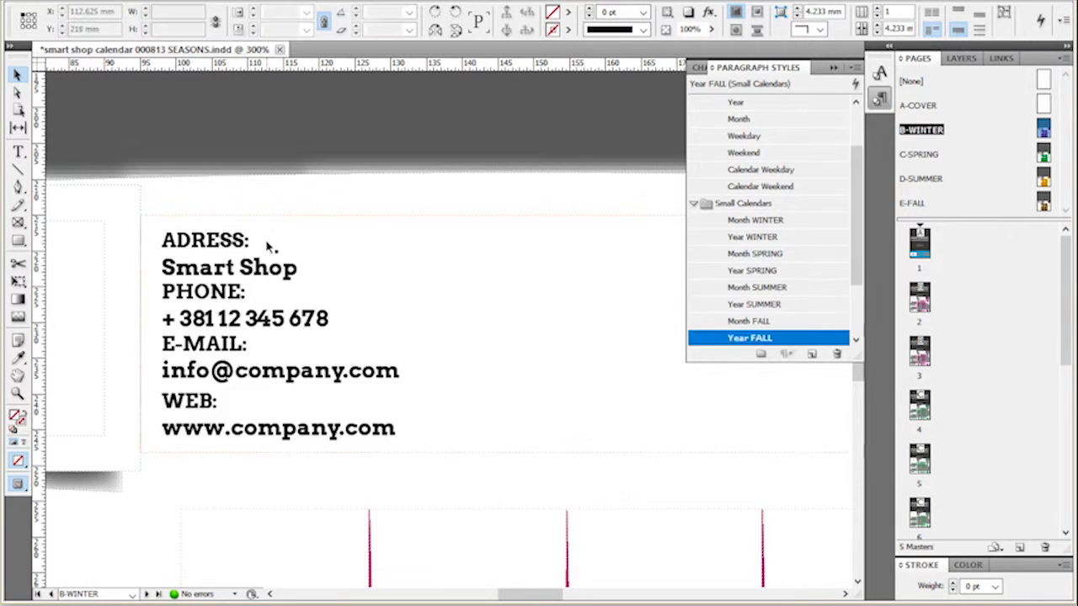
- Apply "Corporate INFO Title" then Next Style with overrides cleared to the contact information frame
left_click(269, 243)
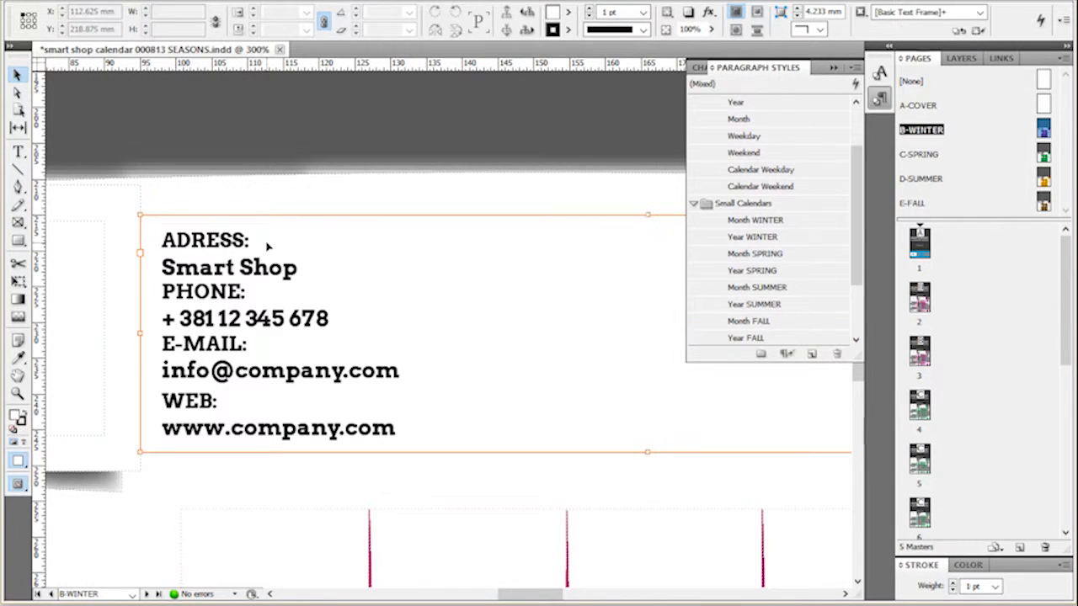
scroll(779, 241, "up", 3)
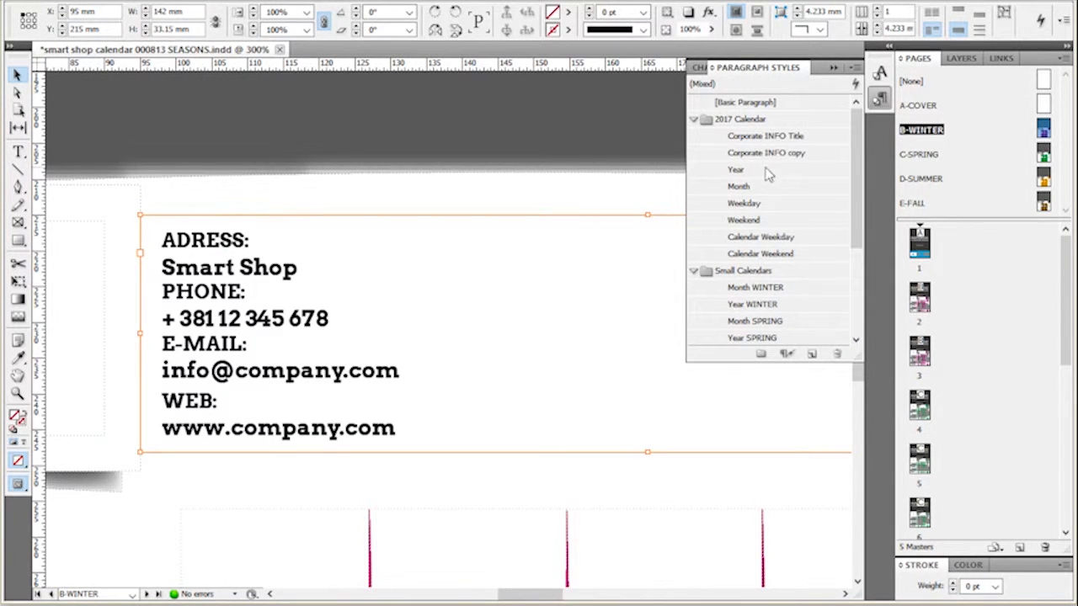
right_click(733, 140)
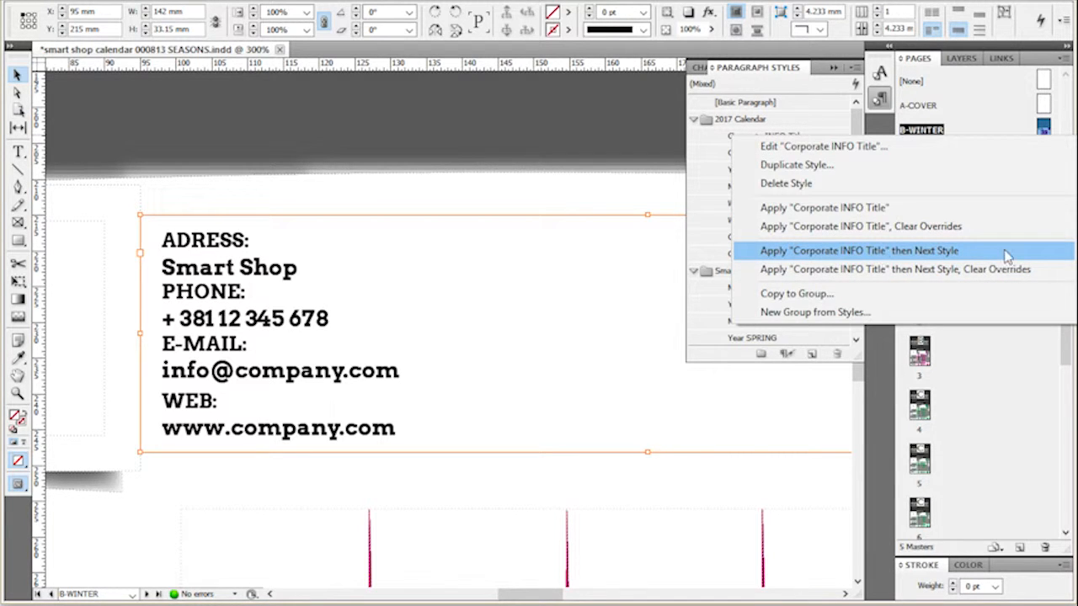
left_click(950, 269)
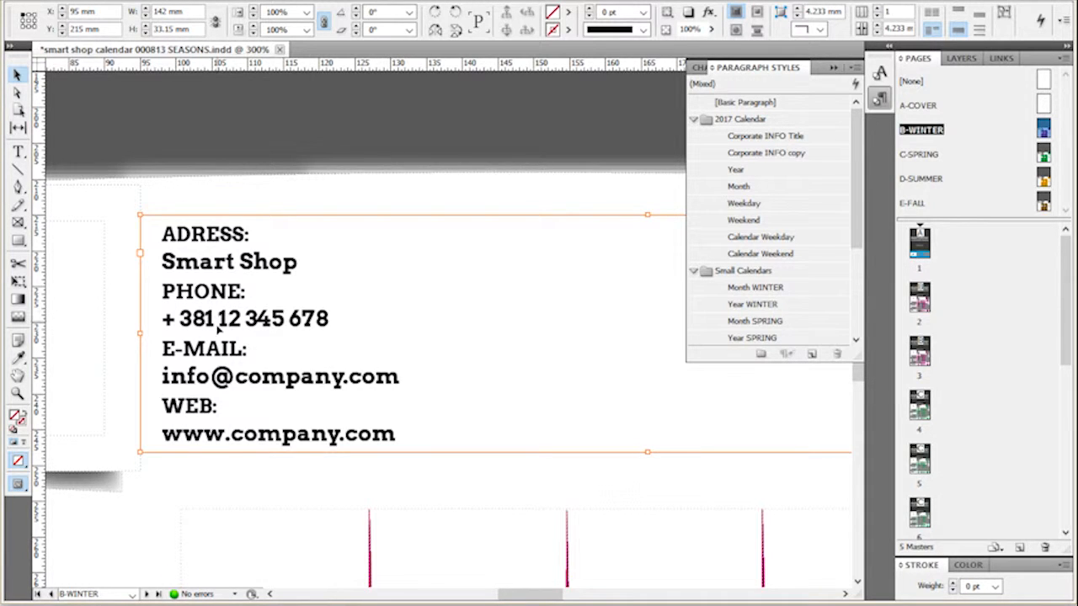
left_click(279, 202)
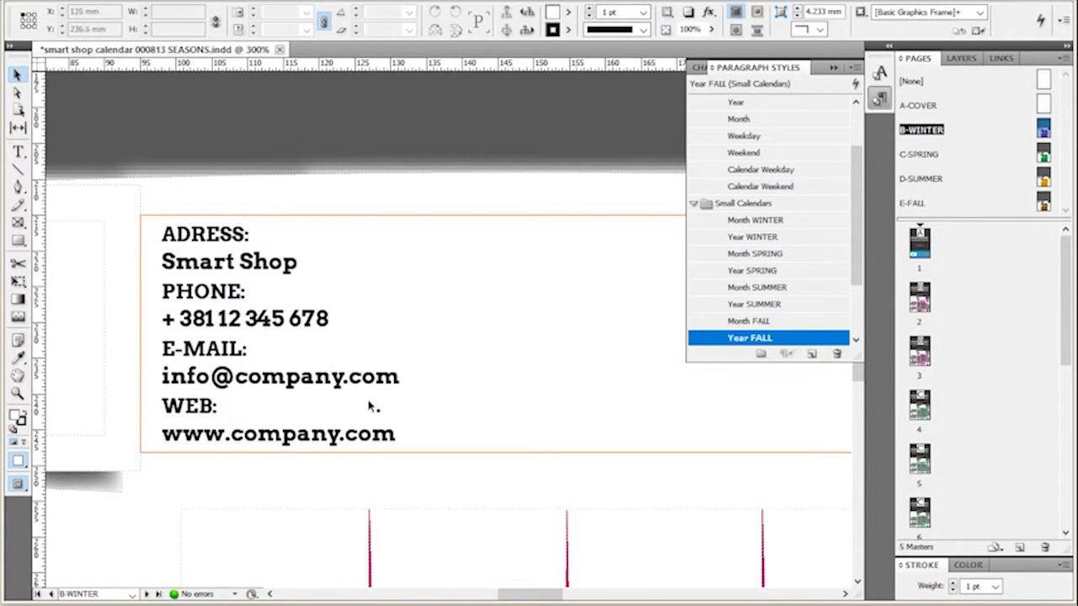
- Review the restyled contact information on the master and check the paragraph style of the "Smart Shop" line
key("ctrl+1")
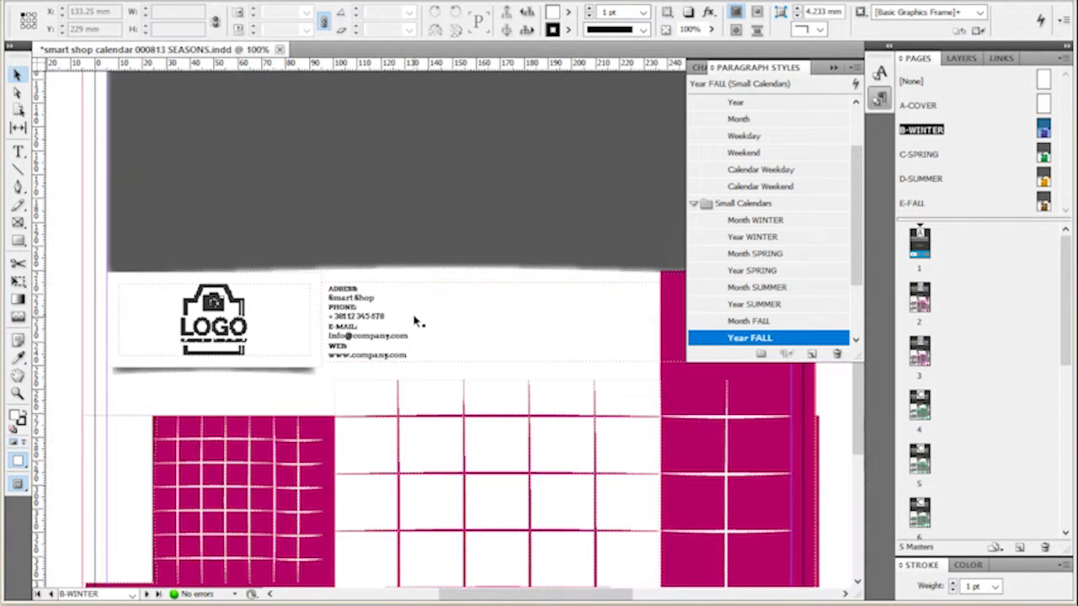
key("ctrl+equal")
key("ctrl+equal")
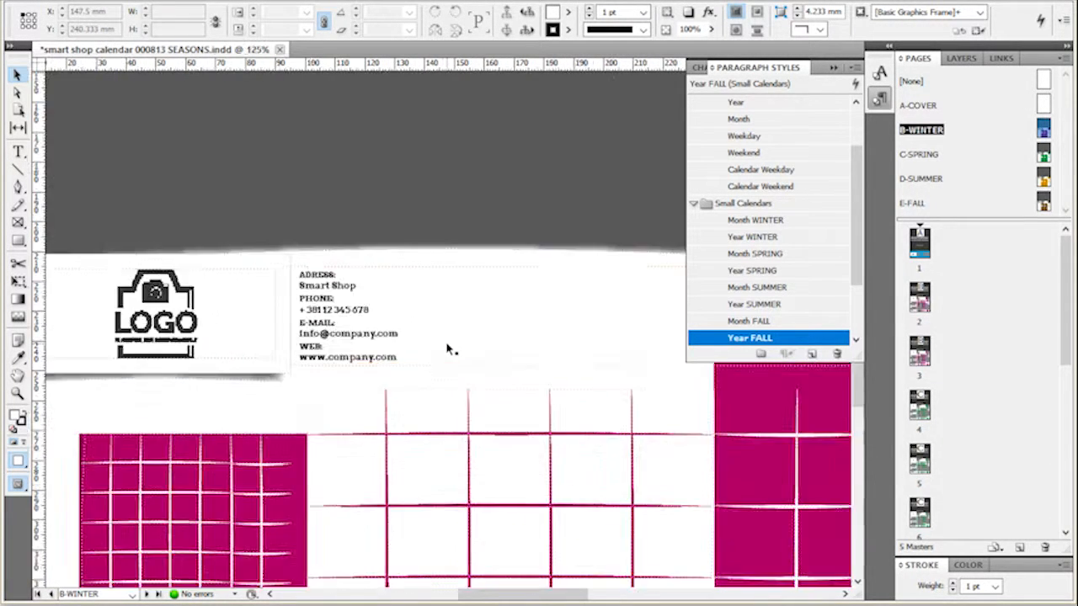
left_click(278, 261)
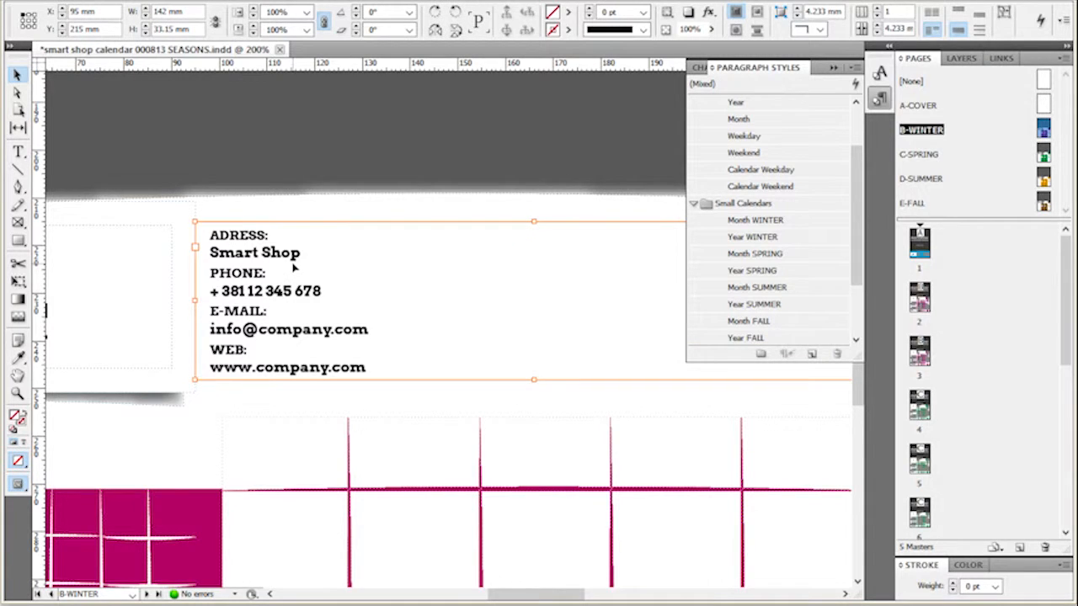
double_click(299, 255)
left_click_drag(300, 252, 208, 253)
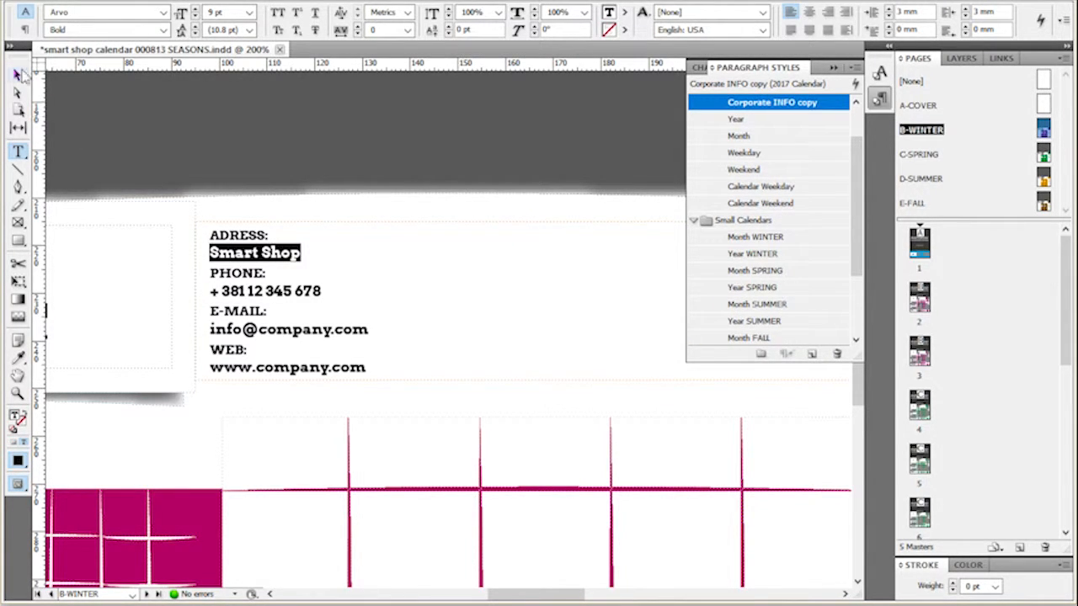
left_click(18, 74)
left_click(330, 275)
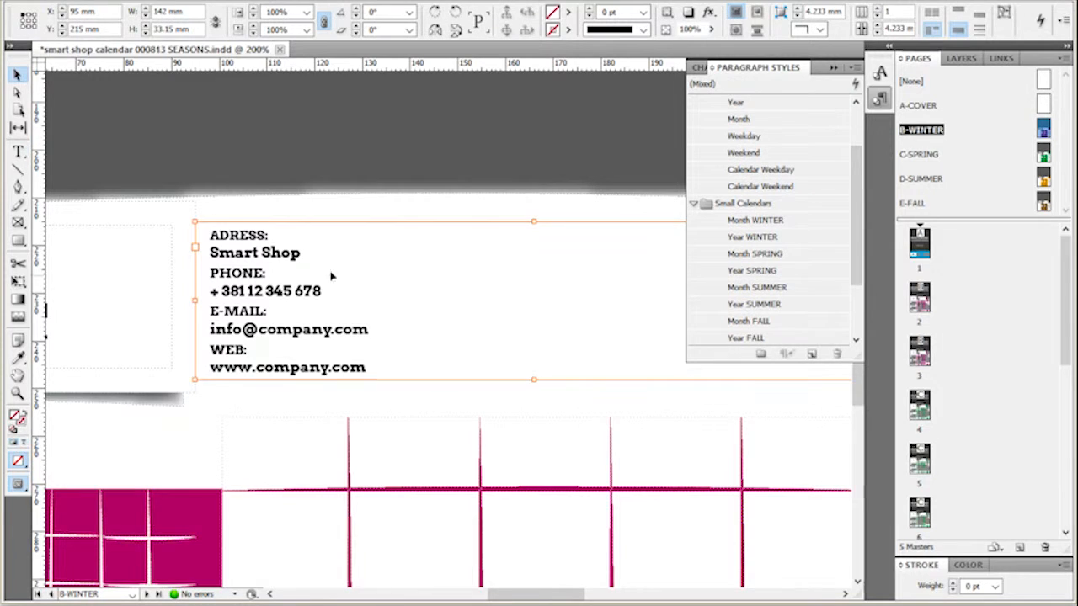
left_click(274, 407)
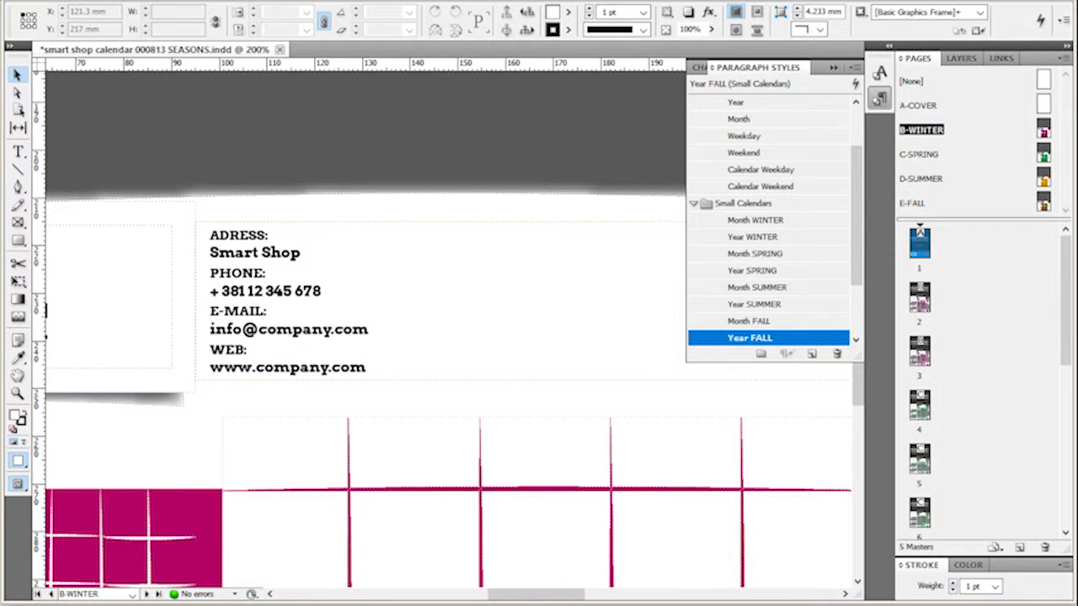
- Show the character formatting settings and select the "Smart Shop" line under ADRESS, keeping the text uncovered
left_click(320, 0)
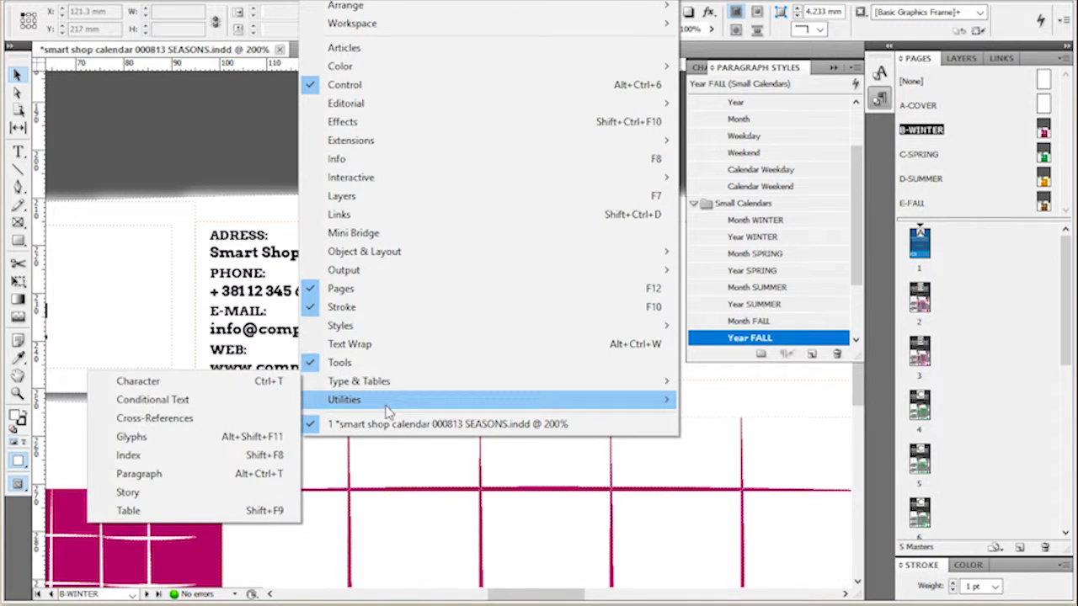
mouse_move(390, 399)
mouse_move(370, 383)
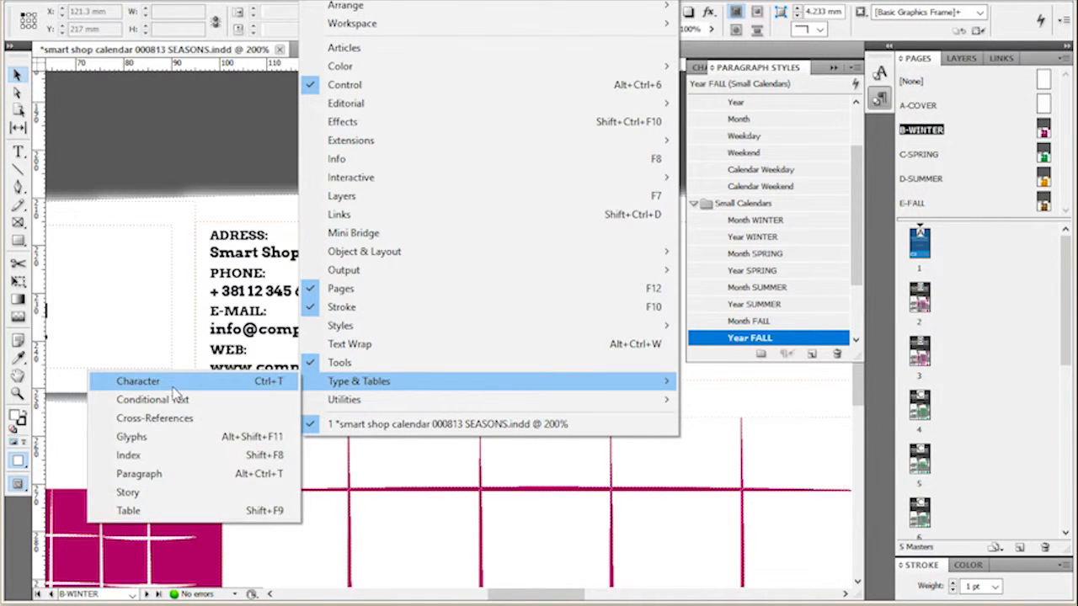
left_click(169, 379)
double_click(306, 339)
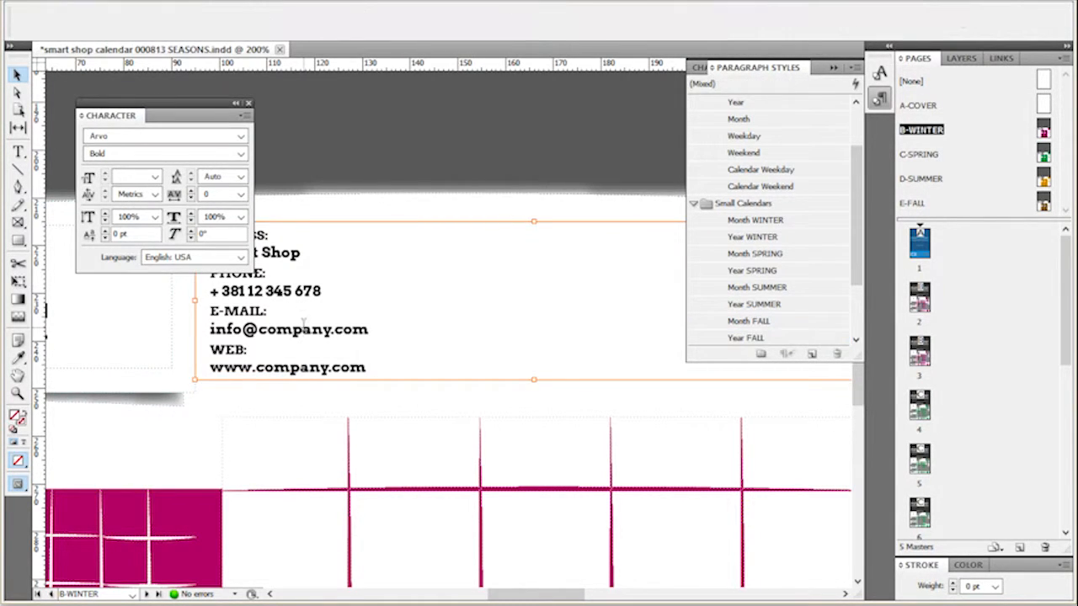
left_click_drag(376, 295, 209, 293)
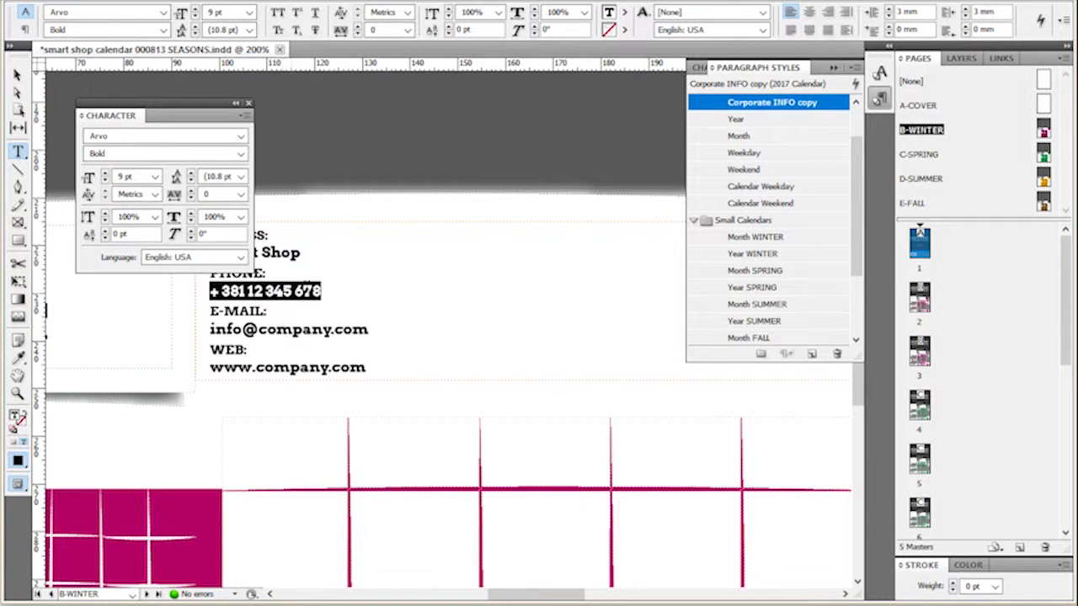
left_click(319, 247)
left_click_drag(319, 247, 123, 248)
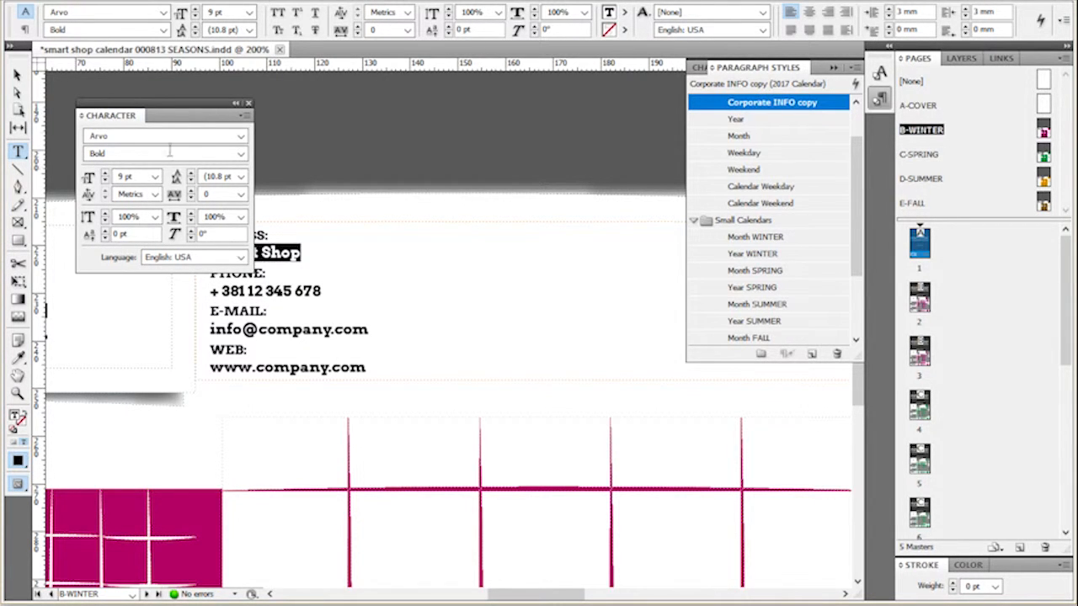
left_click_drag(195, 107, 164, 76)
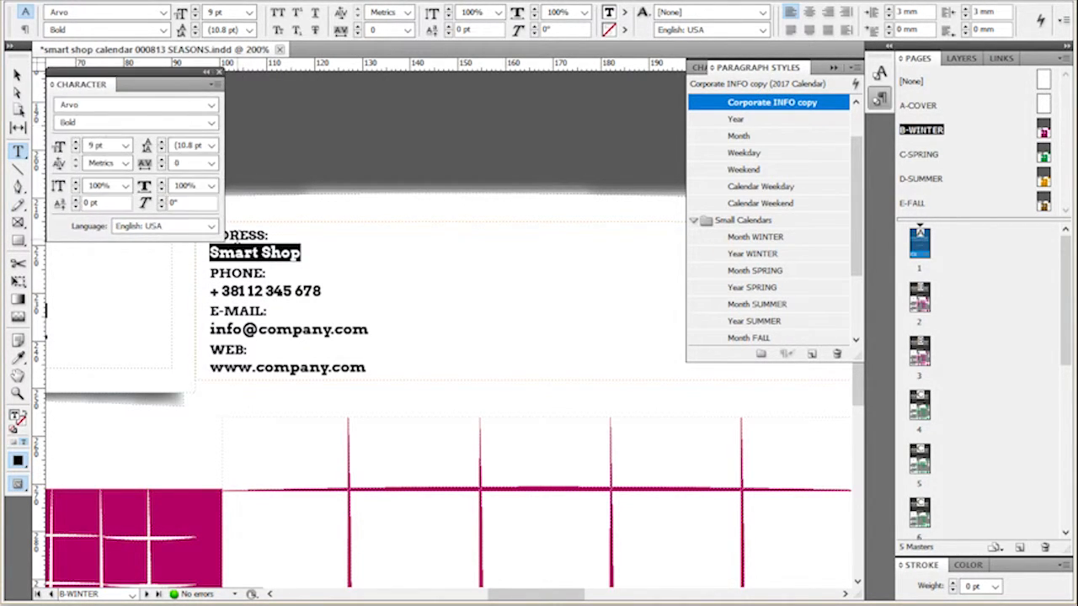
- Try the fonts Bauhaus 93 and Blackoak Std on "Smart Shop" and check their available font styles
left_click(212, 106)
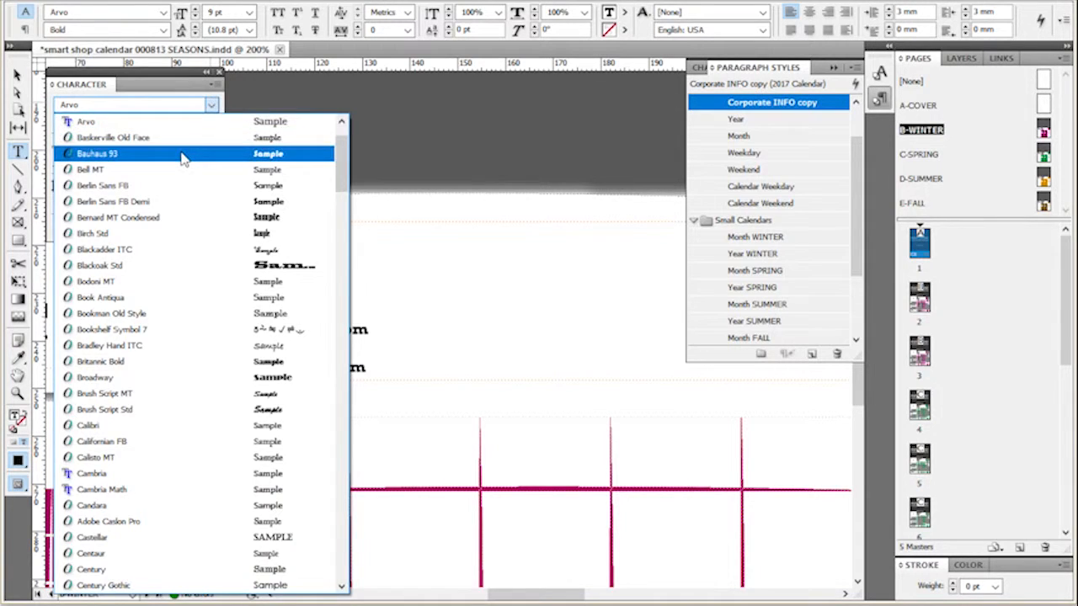
left_click(168, 153)
left_click(211, 123)
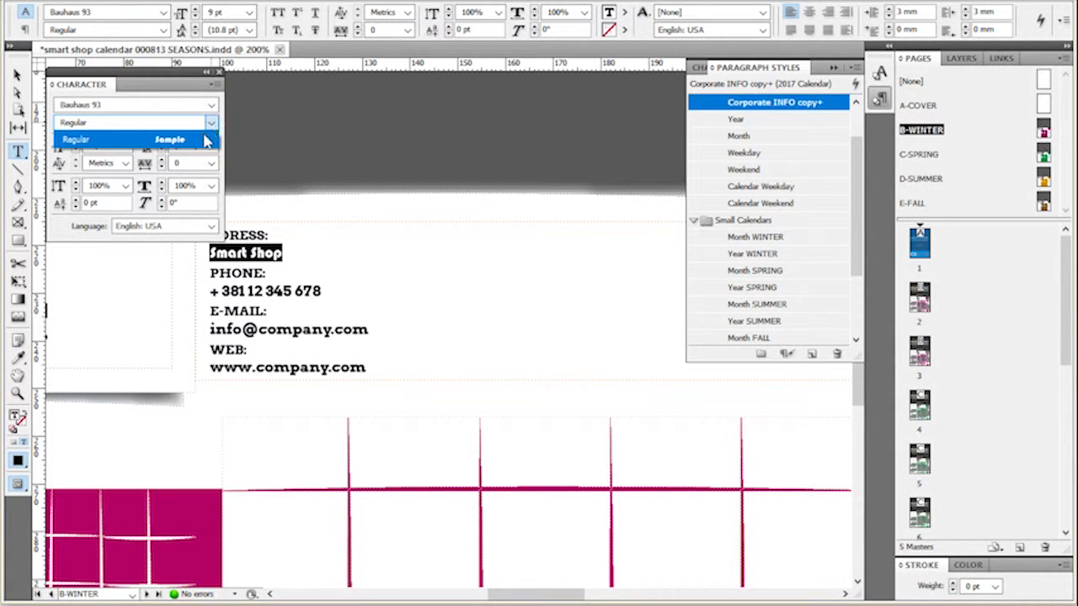
left_click(211, 105)
left_click(190, 242)
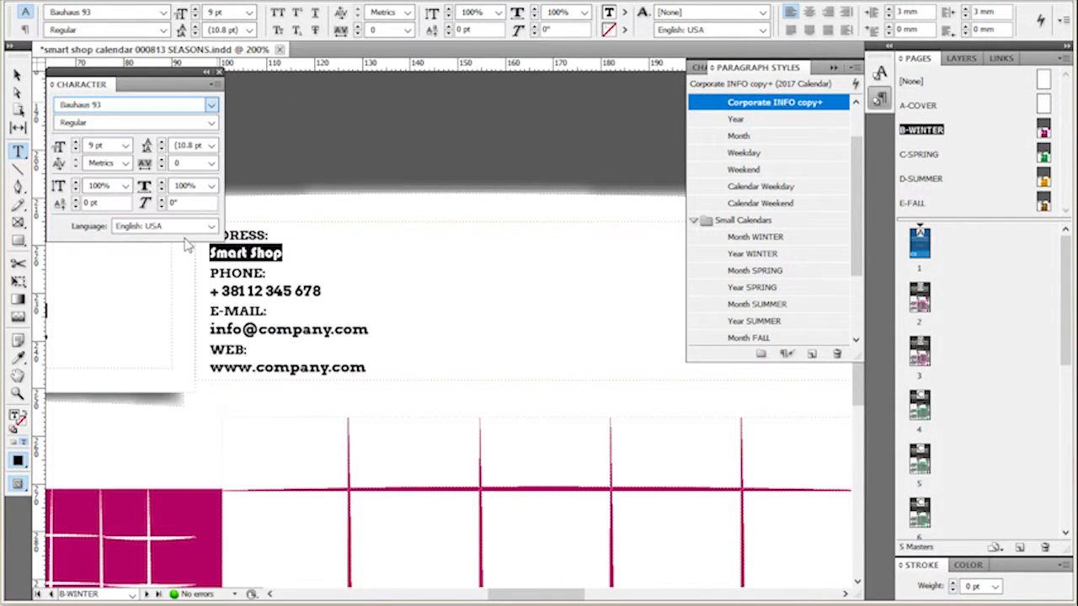
left_click(212, 123)
left_click(213, 123)
- Format "Smart Shop" in Calisto MT Bold Italic at 11 pt
left_click(211, 105)
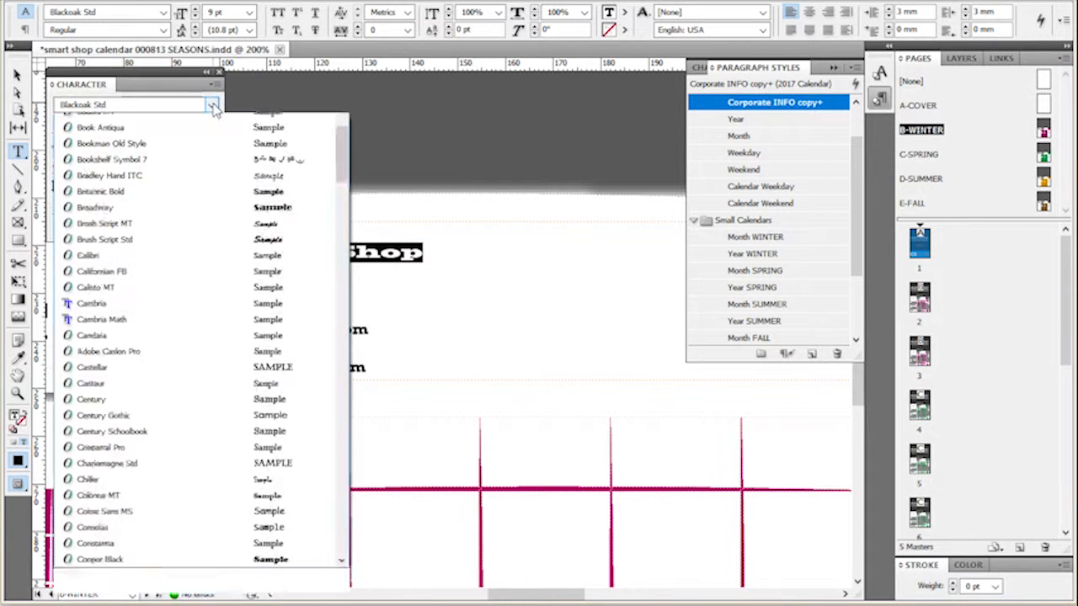
left_click(137, 311)
left_click(210, 123)
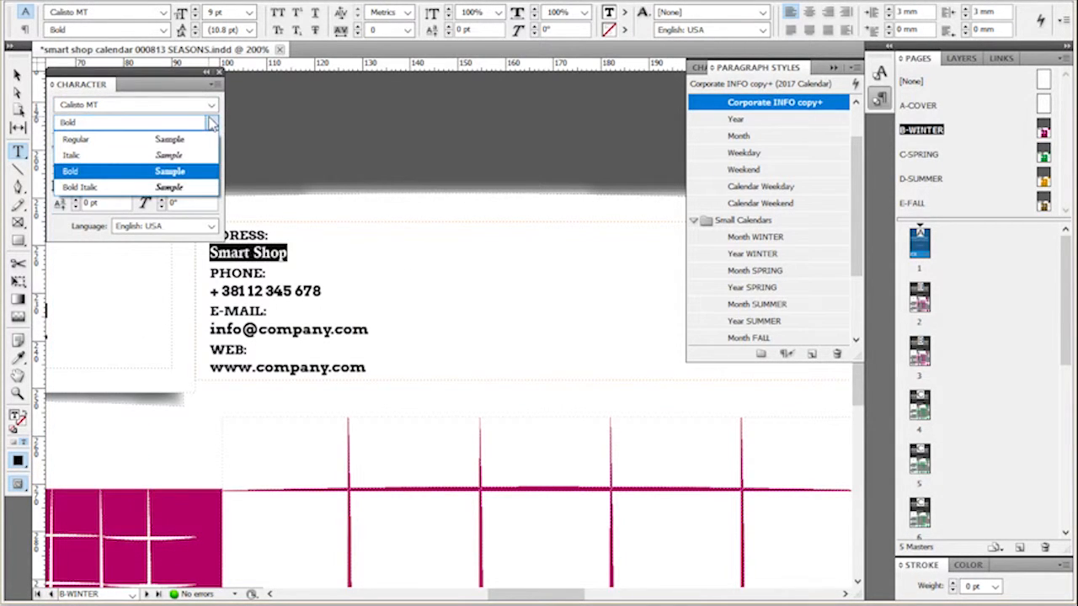
left_click(187, 187)
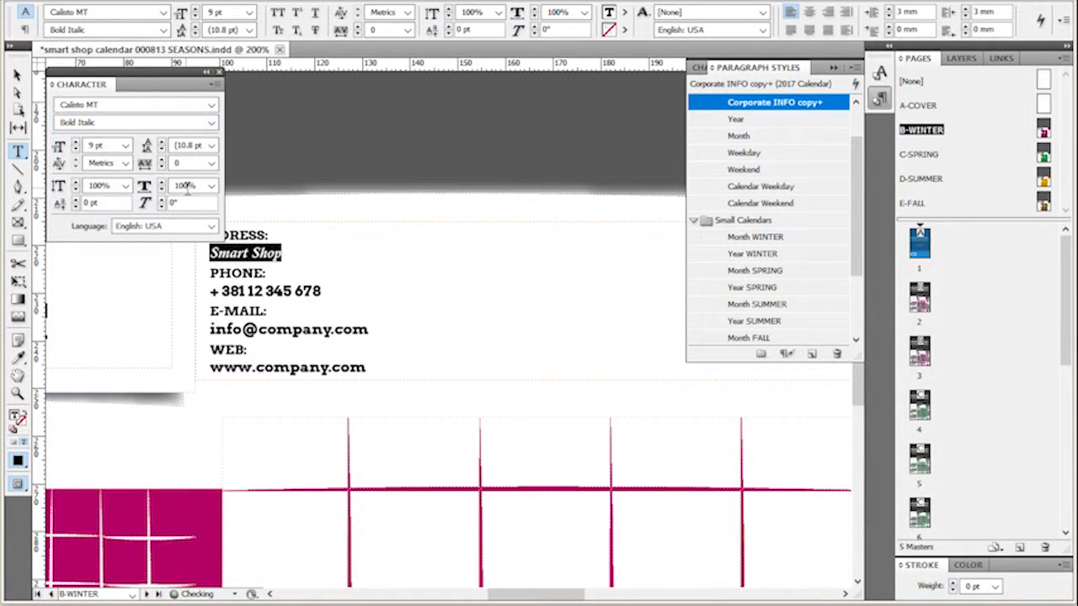
left_click(75, 142)
left_click(75, 142)
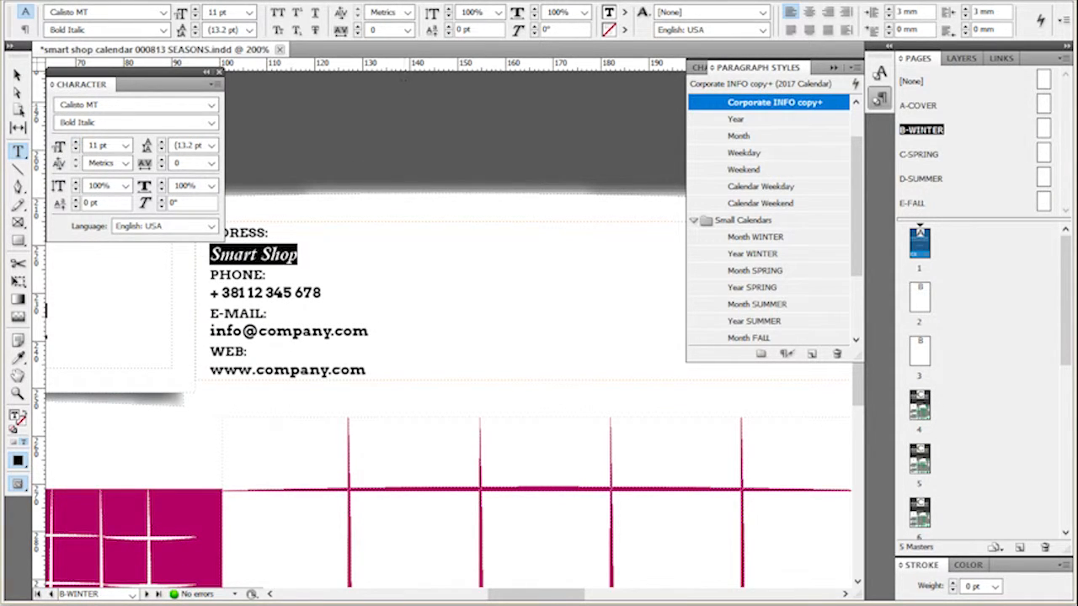
- Finish editing the contact text and close the character formatting settings
left_click(370, 373)
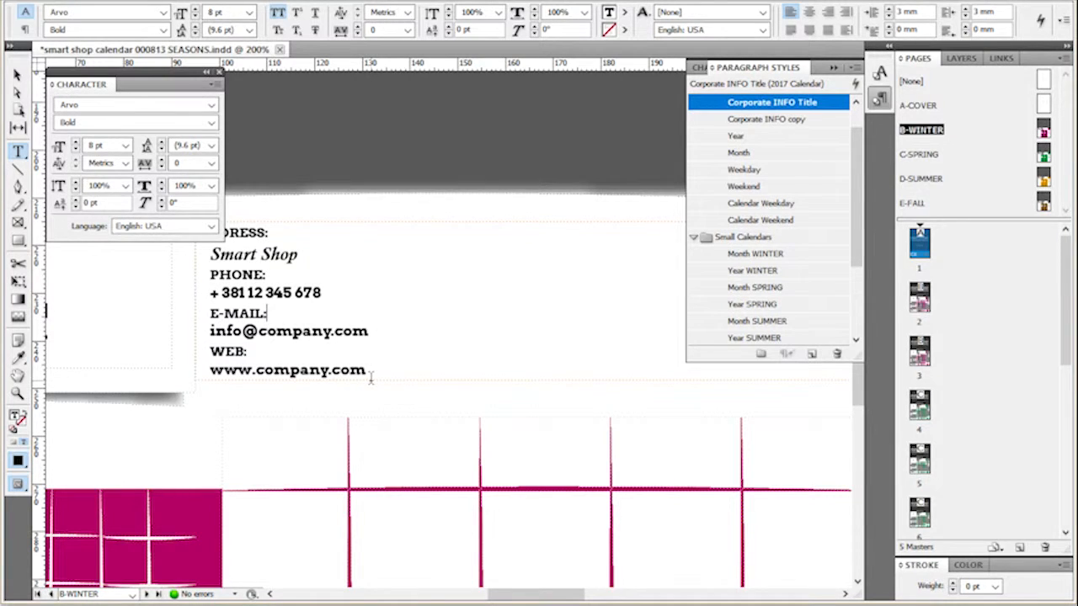
left_click_drag(368, 377, 251, 216)
left_click(305, 249)
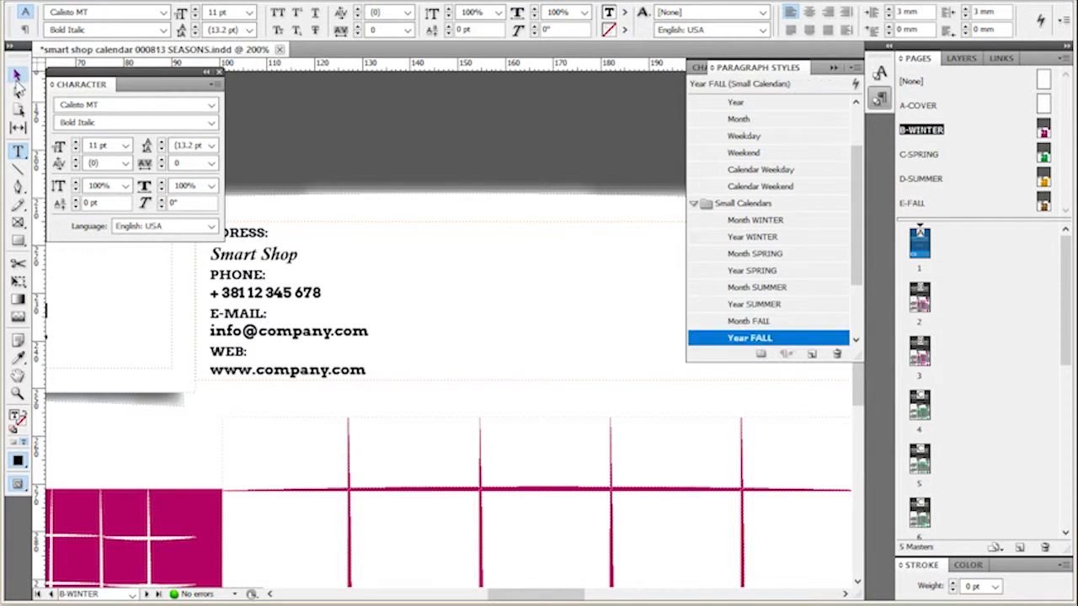
key("Escape")
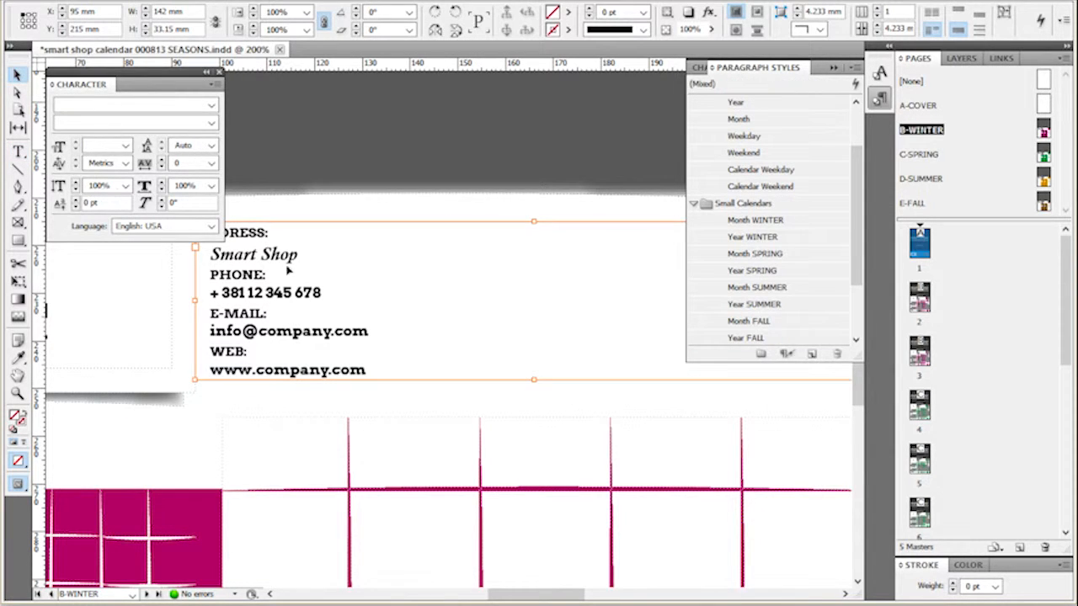
left_click(219, 72)
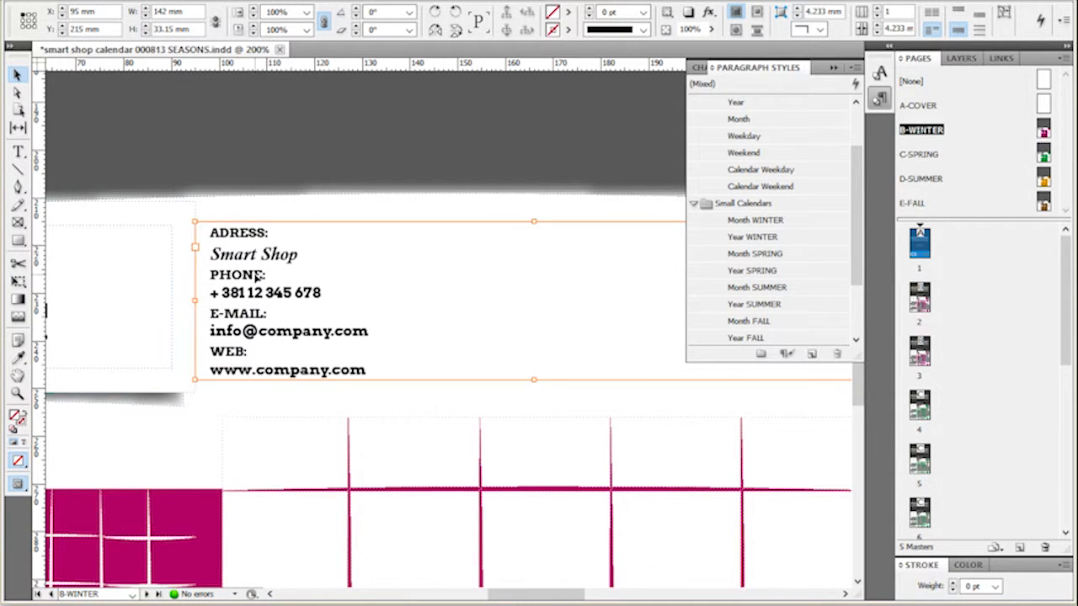
- Reapply "Corporate INFO Title" then Next Style to the contact frame, clearing overrides, and deselect the frame
scroll(781, 285, "up", 2)
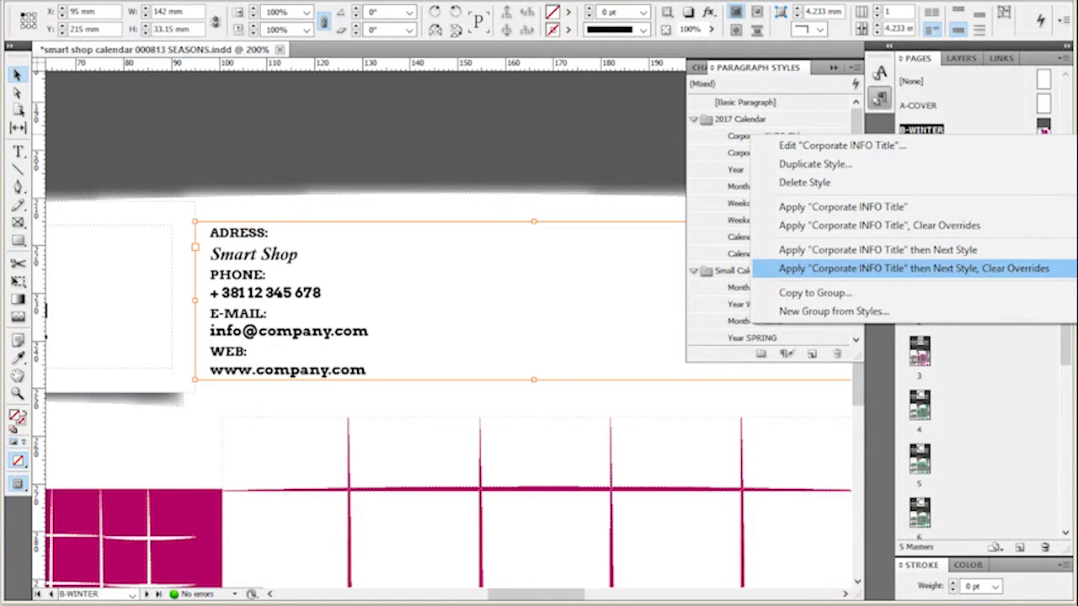
left_click(944, 270)
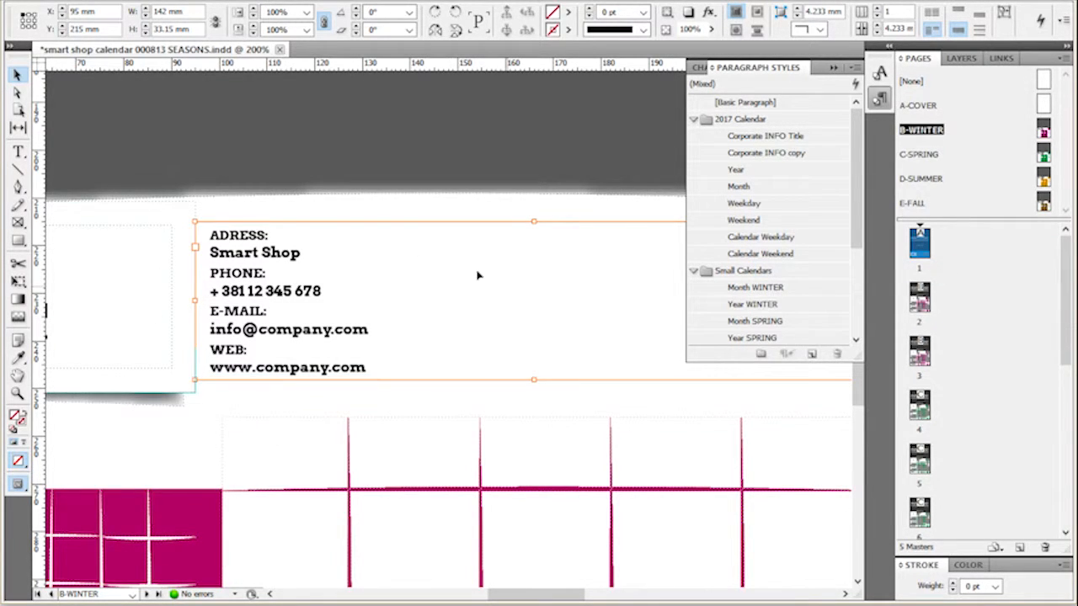
left_click(238, 218)
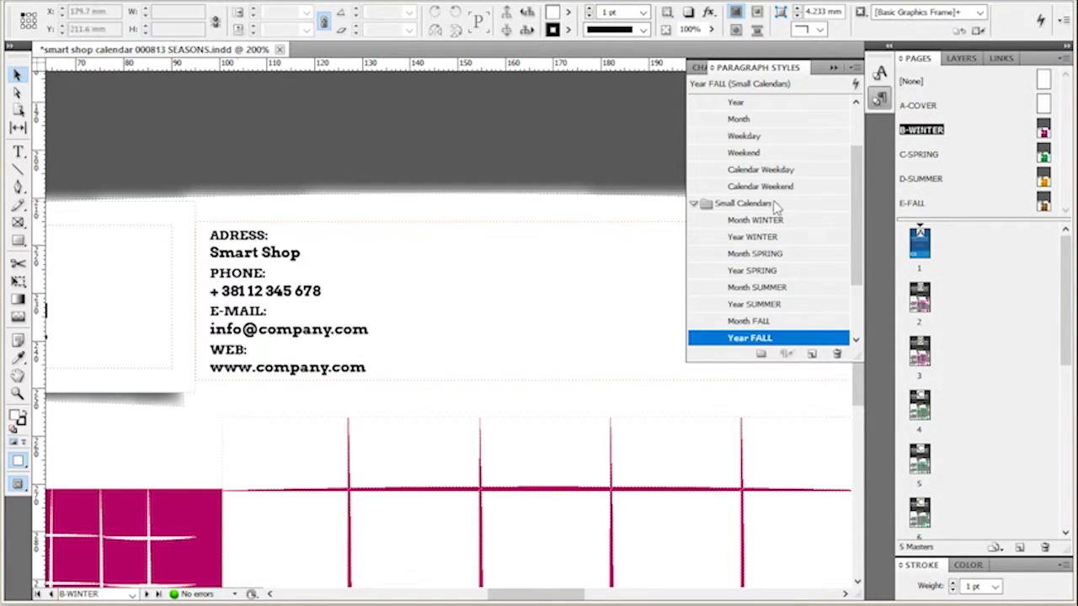
- Review the general options of the "Corporate INFO Title" paragraph style and close them
scroll(774, 211, "up", 5)
double_click(758, 136)
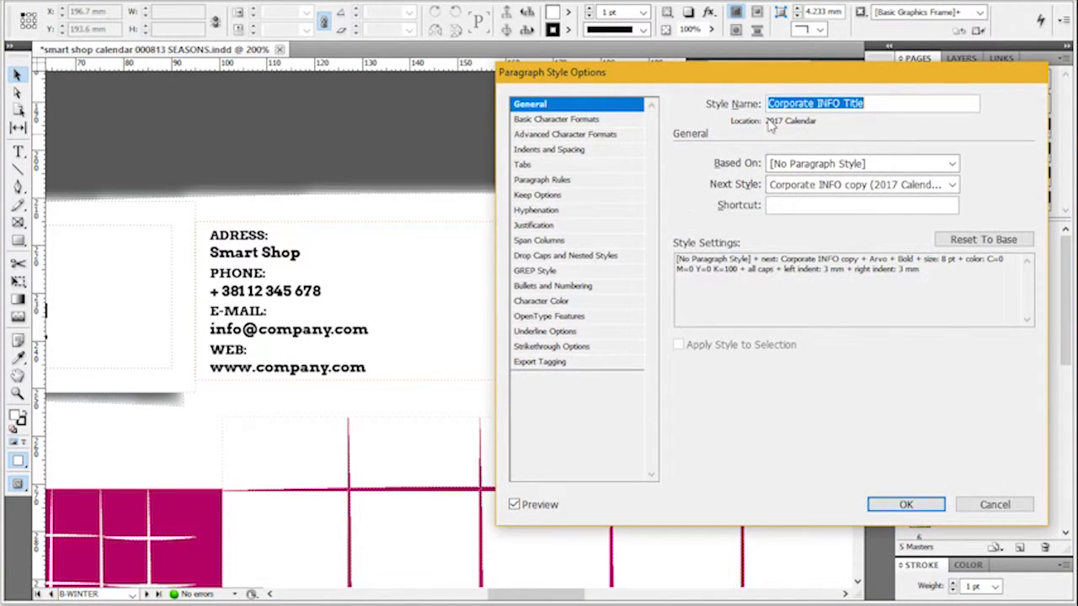
left_click_drag(811, 86, 728, 292)
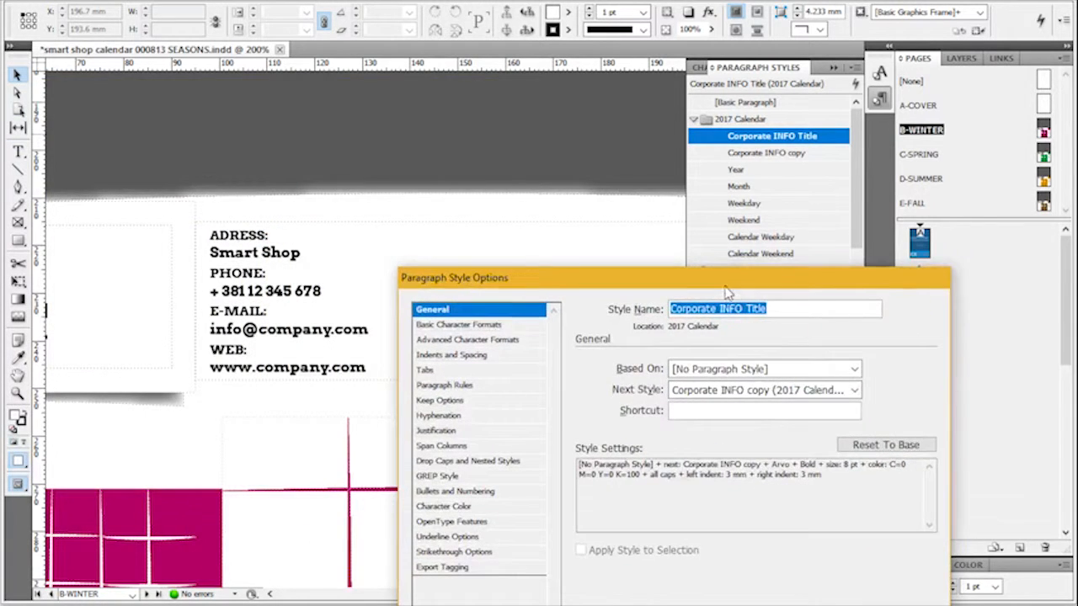
key("Return")
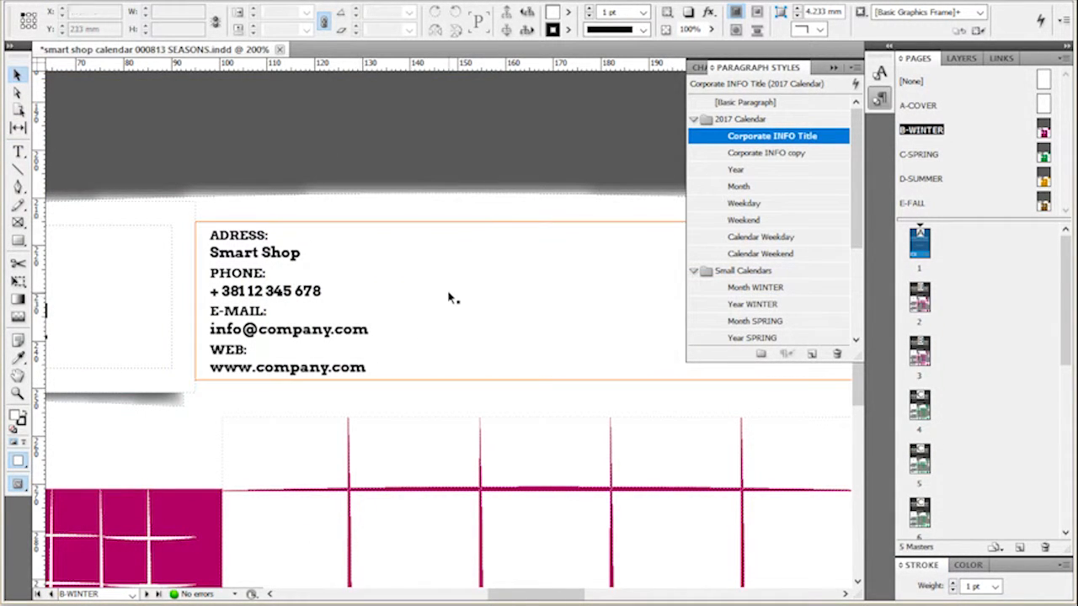
- Open the basic character formats of the "Corporate INFO Title" style and try Brush Script Std as its font family
double_click(836, 135)
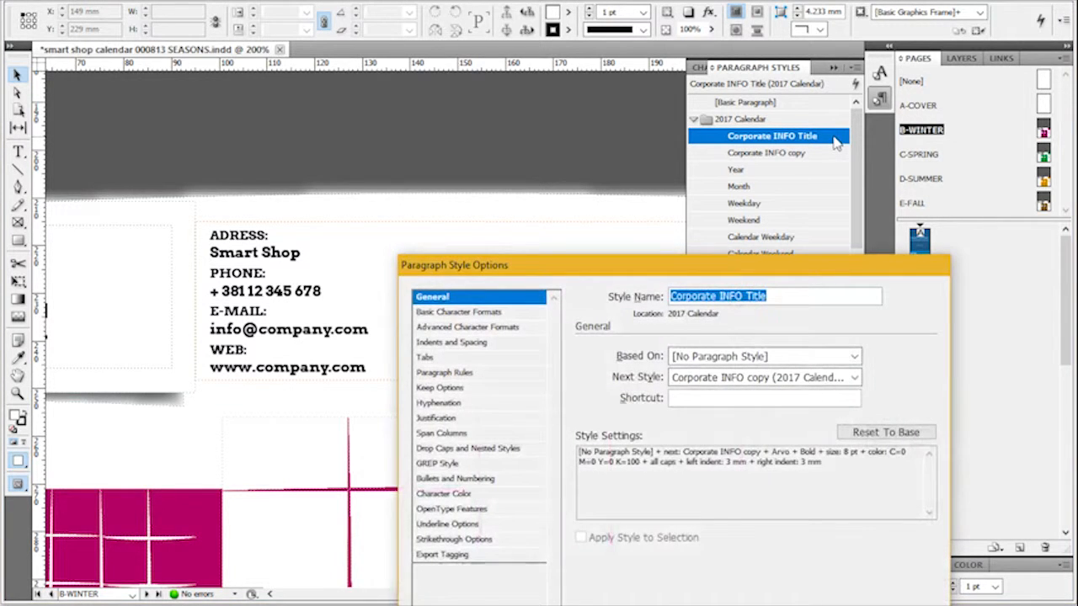
left_click_drag(689, 269, 716, 87)
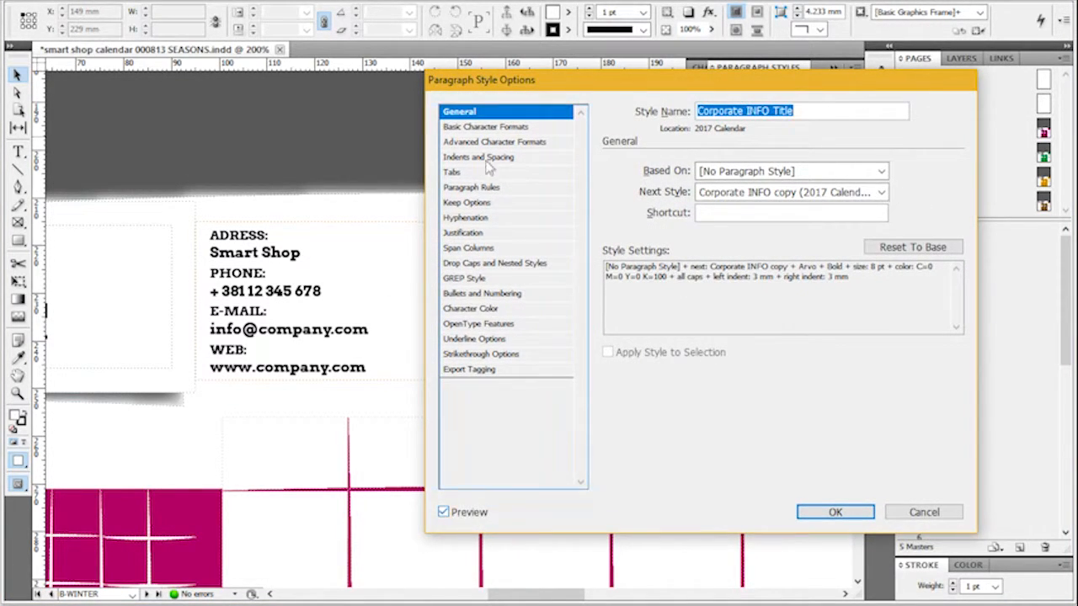
left_click(488, 127)
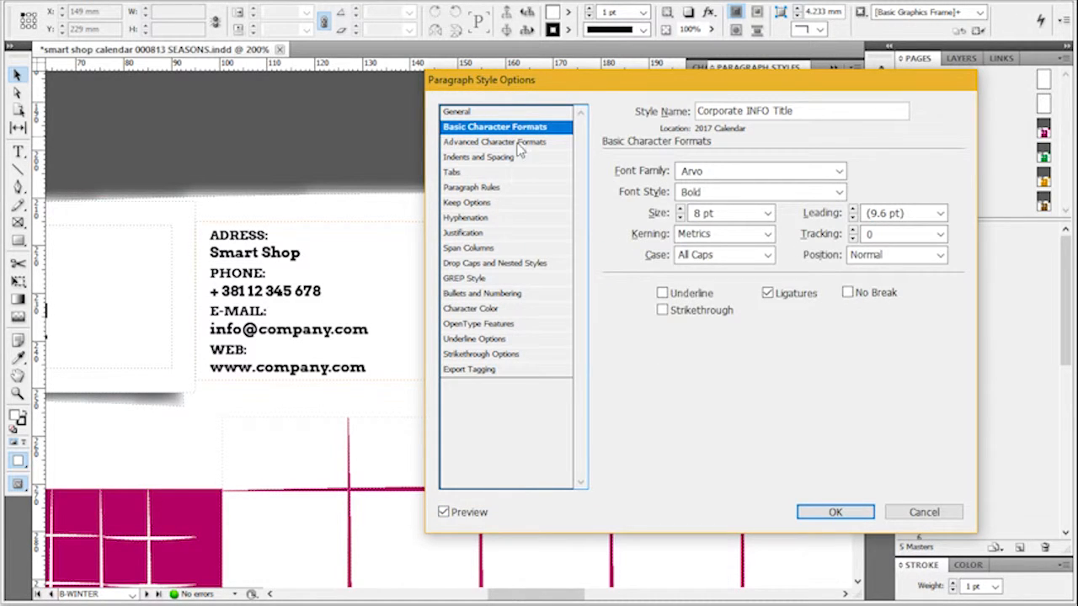
left_click(840, 172)
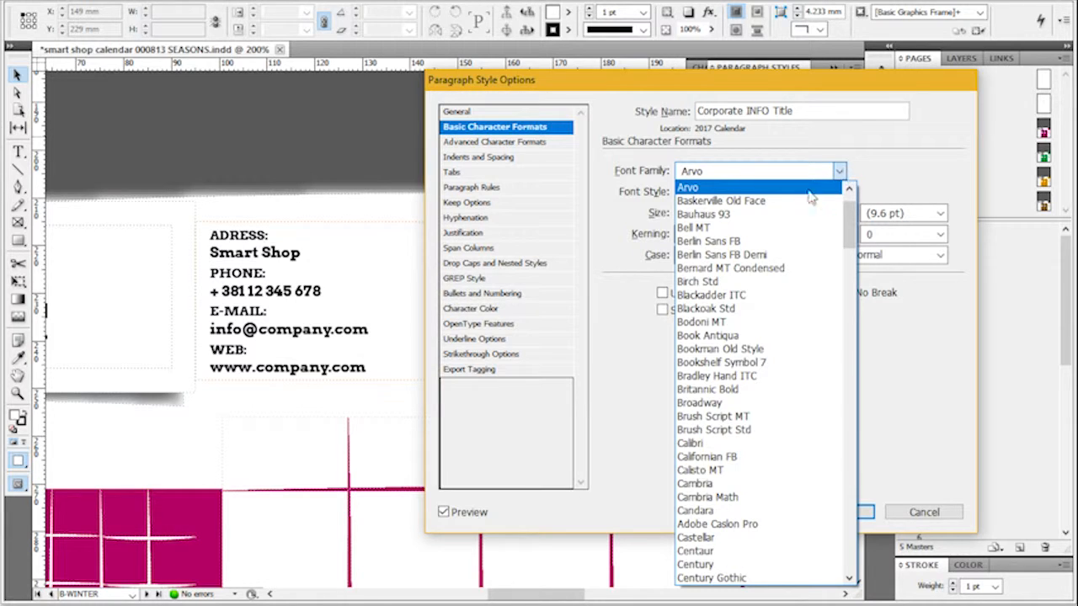
scroll(746, 421, "down", 3)
left_click(741, 380)
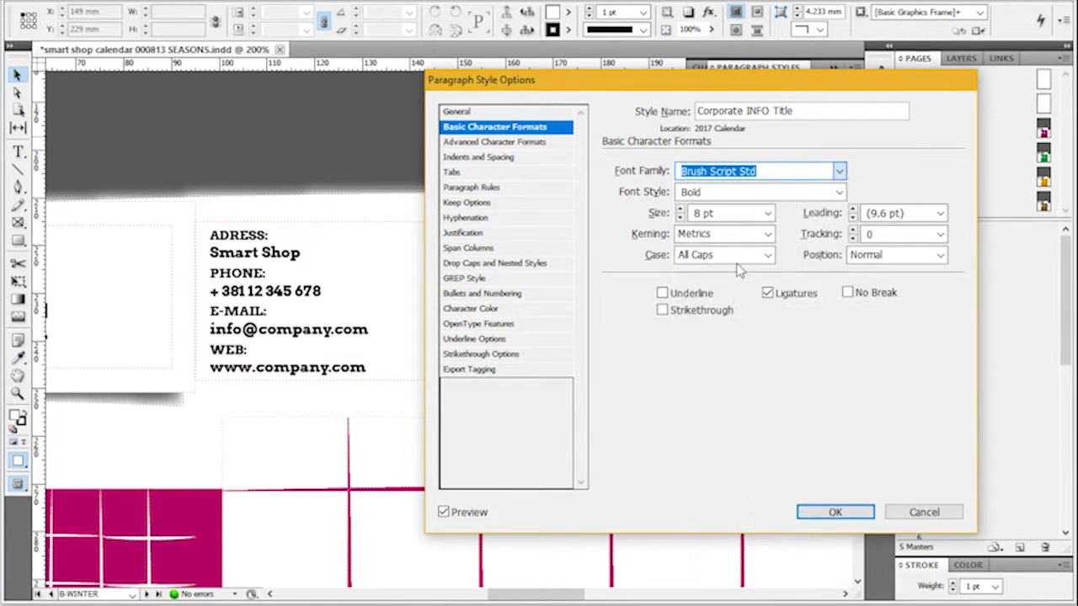
- Set the "Corporate INFO Title" style's font to Calibri Bold Italic at 9 pt
left_click(840, 171)
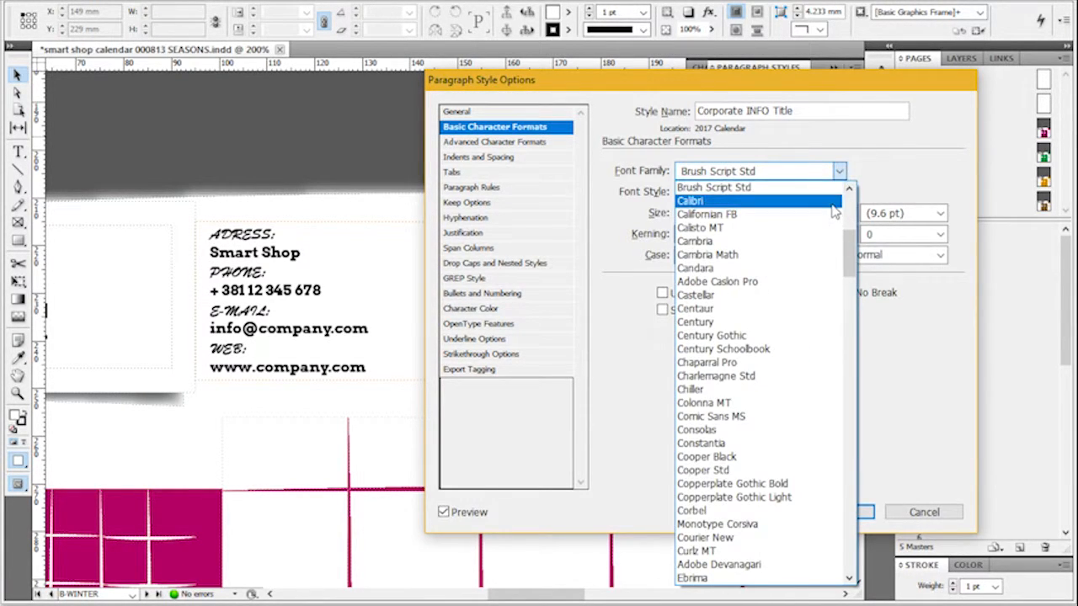
left_click(833, 203)
left_click(840, 192)
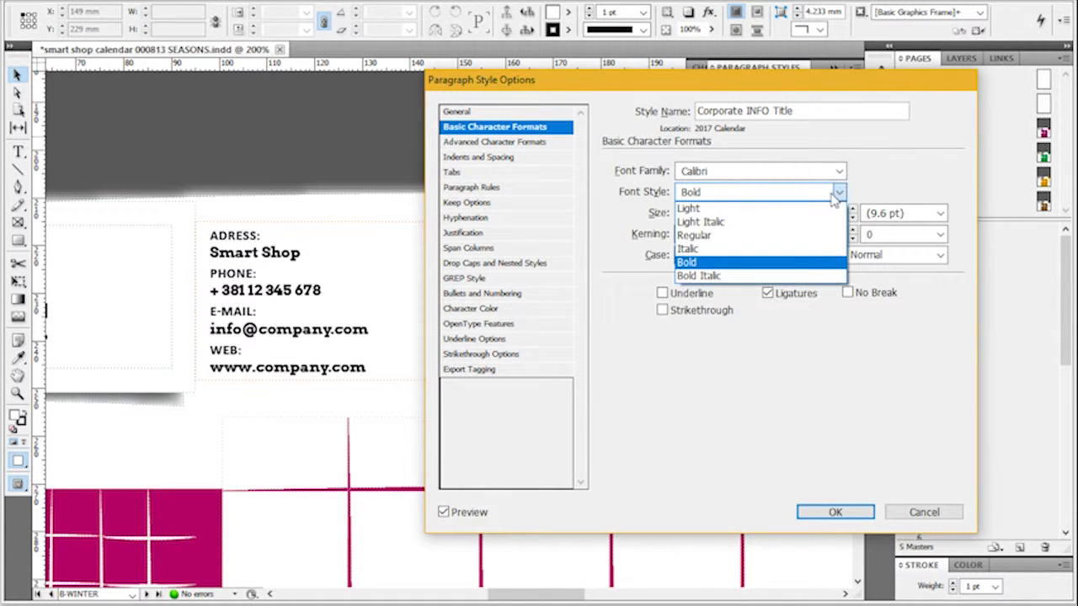
left_click(749, 275)
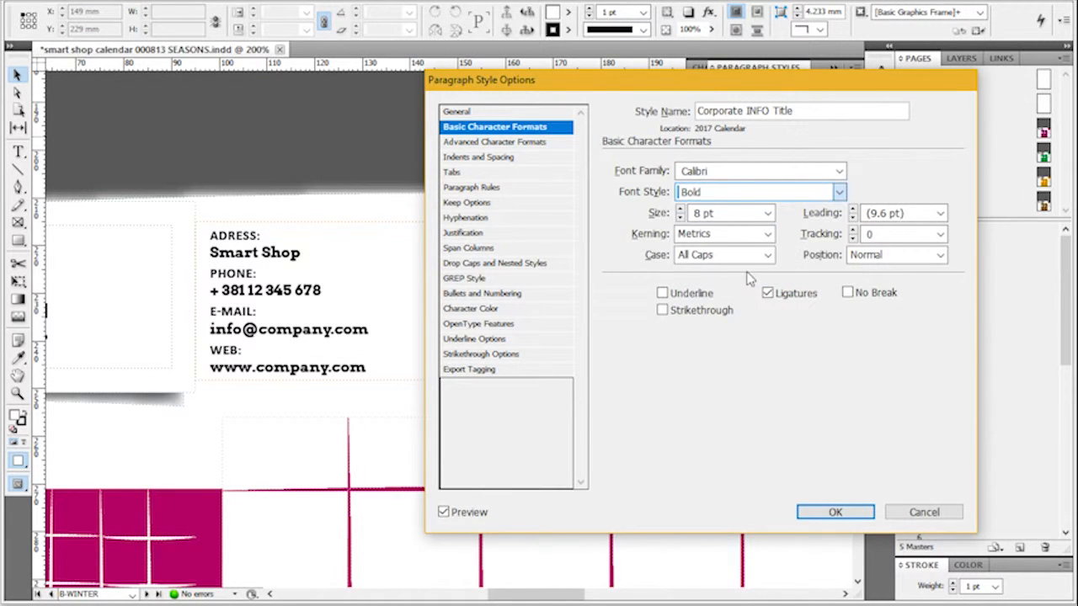
left_click(680, 210)
left_click(681, 210)
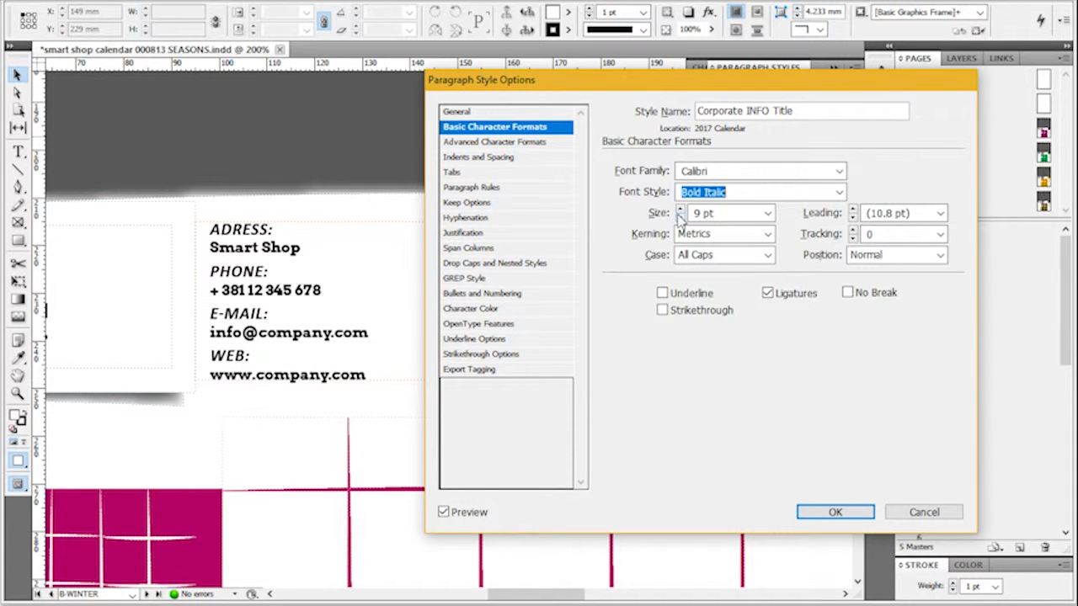
- Try centered alignment in the "Corporate INFO Title" style's indents and spacing, and restore left alignment
left_click(548, 158)
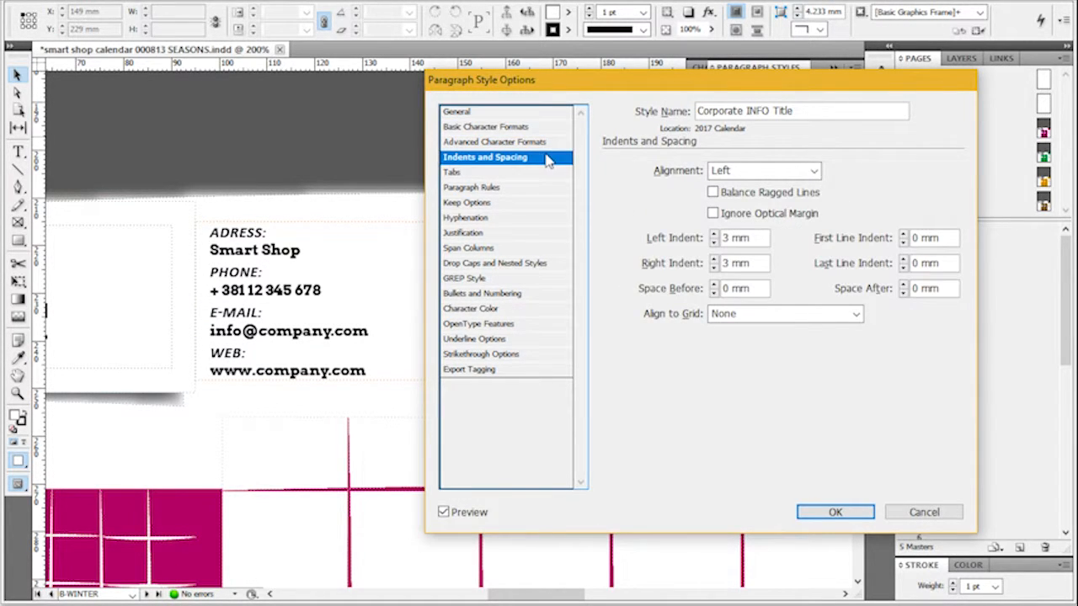
left_click(749, 172)
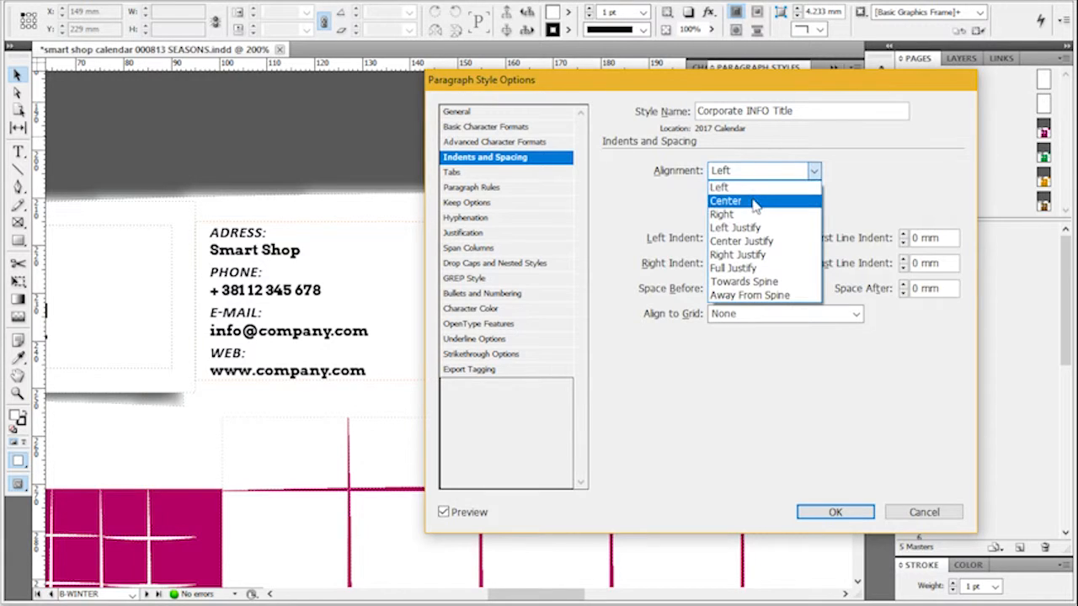
left_click(755, 202)
left_click(748, 172)
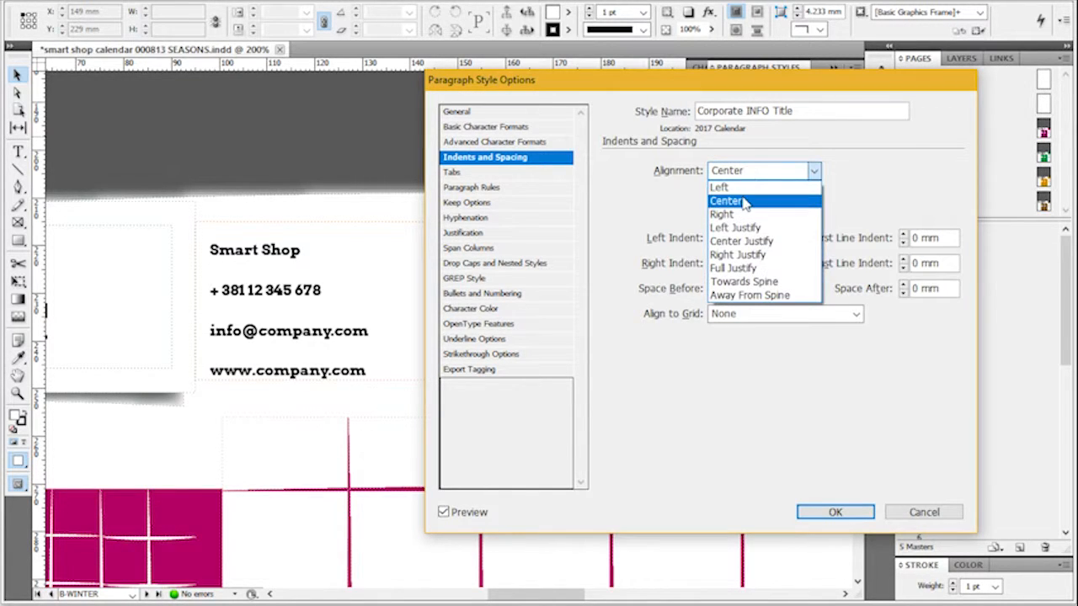
left_click(739, 189)
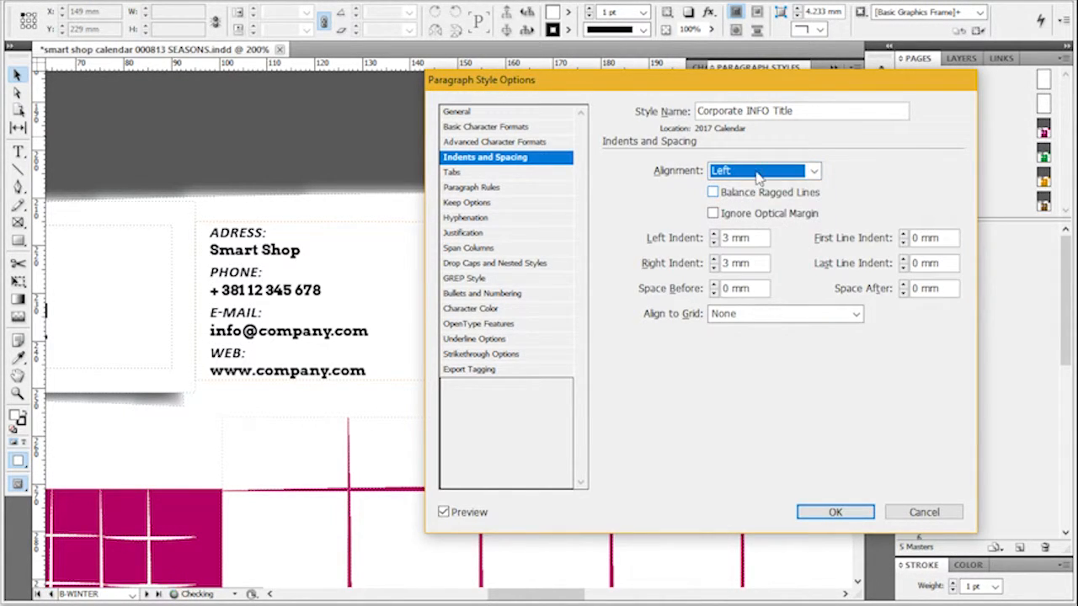
- Set the "Corporate INFO Title" style's character color to the C=0 M=100 Y=0 K=26 swatch and apply the style changes
left_click(503, 310)
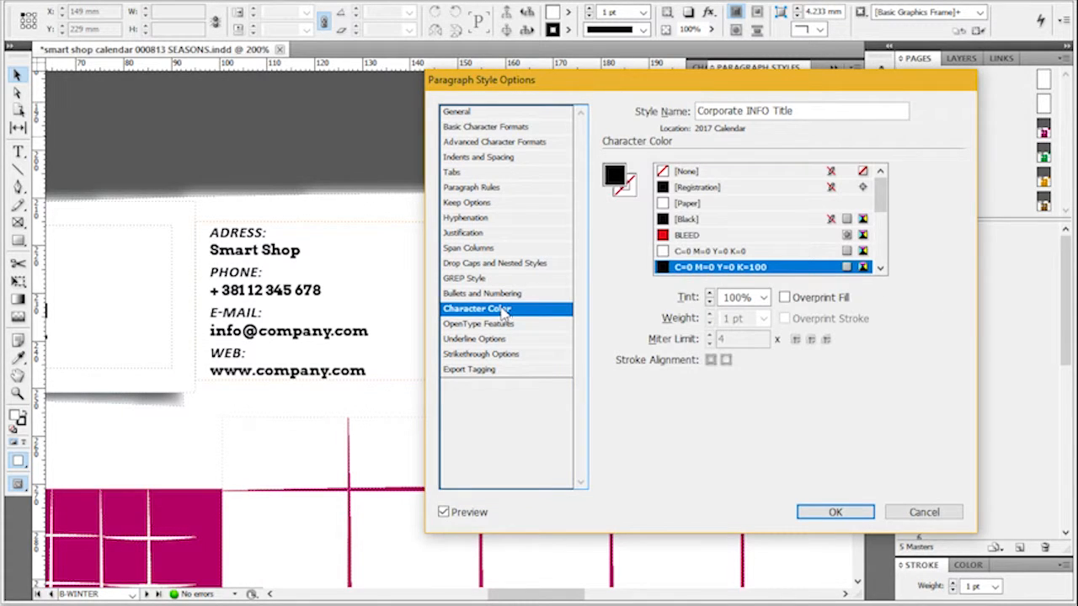
scroll(763, 254, "down", 4)
scroll(763, 254, "up", 4)
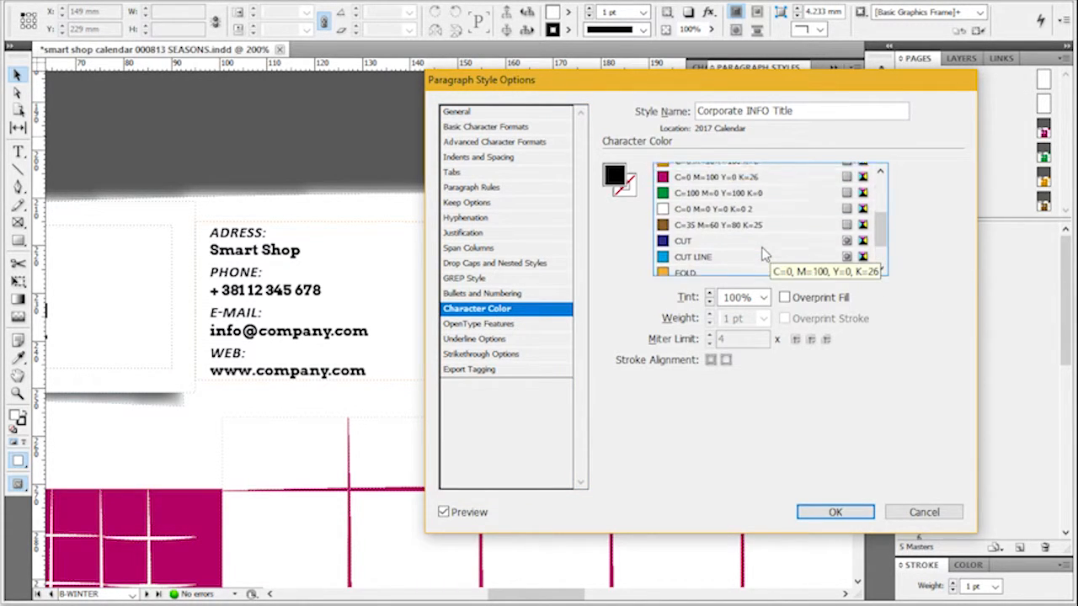
left_click(760, 251)
left_click(758, 237)
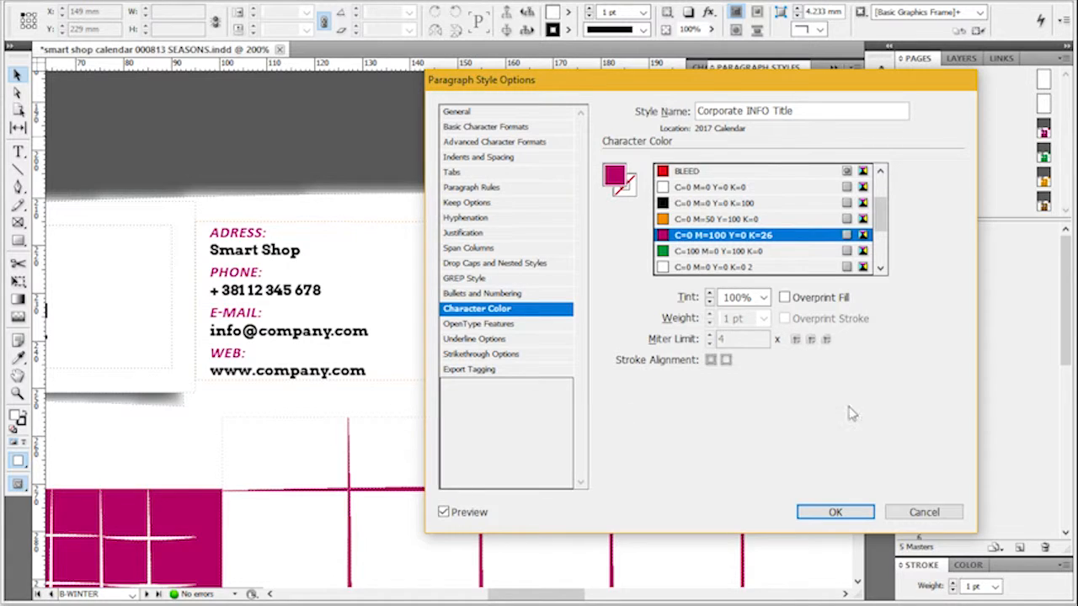
left_click(854, 515)
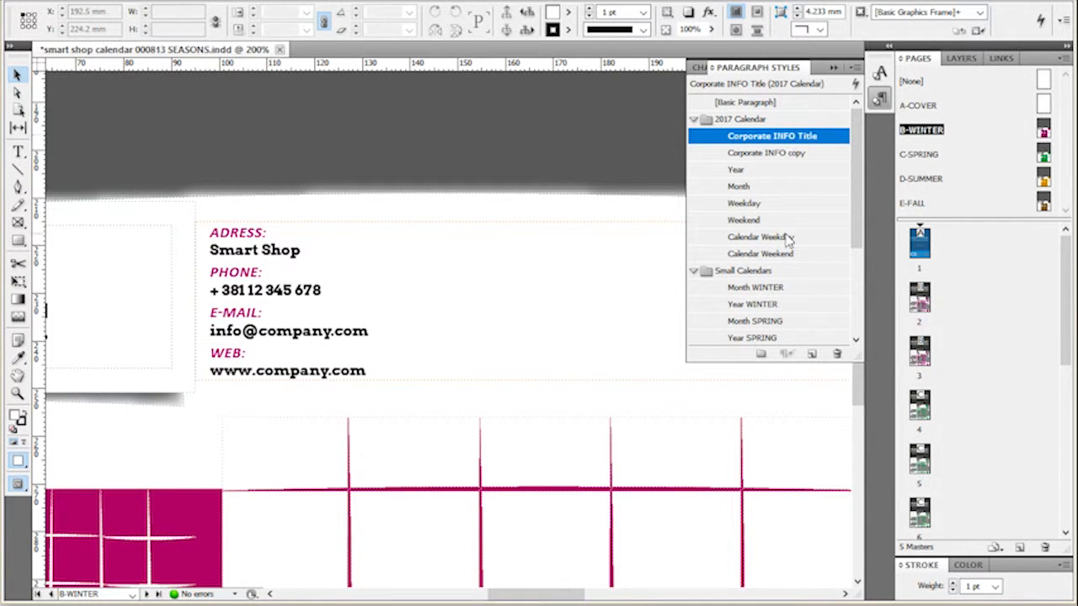
- Open page 2 and examine the restyled contact titles and the calendar layout at different magnifications
double_click(920, 295)
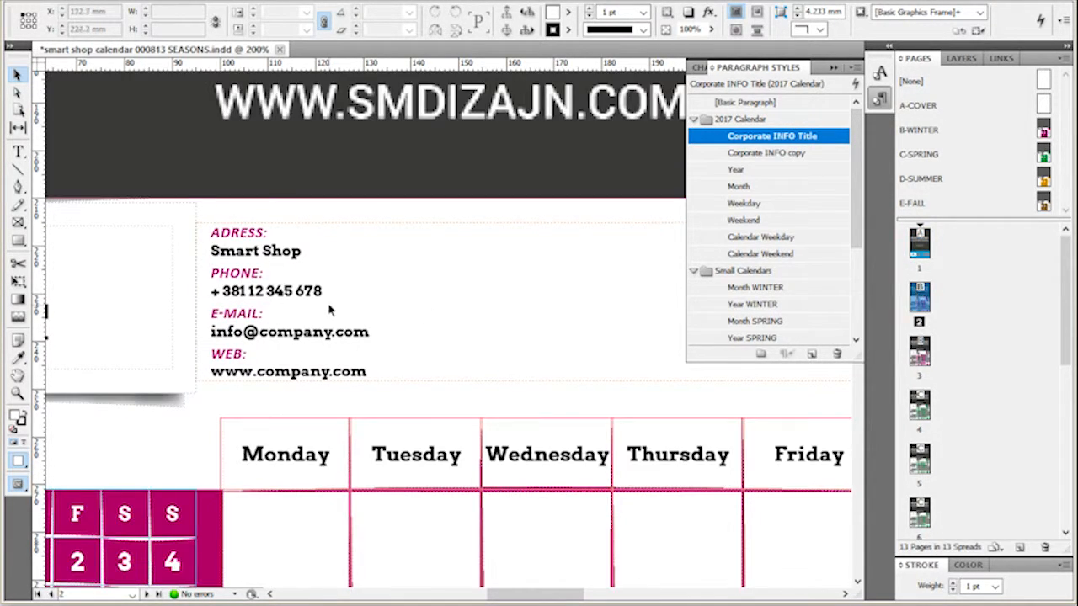
scroll(329, 310, "down", 10)
scroll(331, 315, "up", 8)
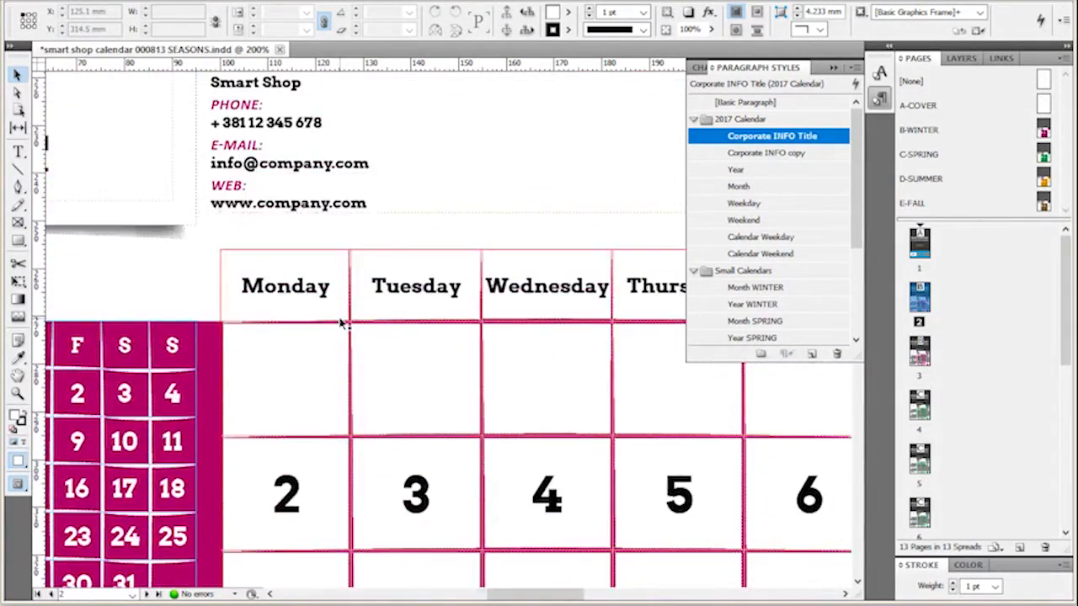
scroll(342, 324, "down", 5)
scroll(632, 317, "up", 2)
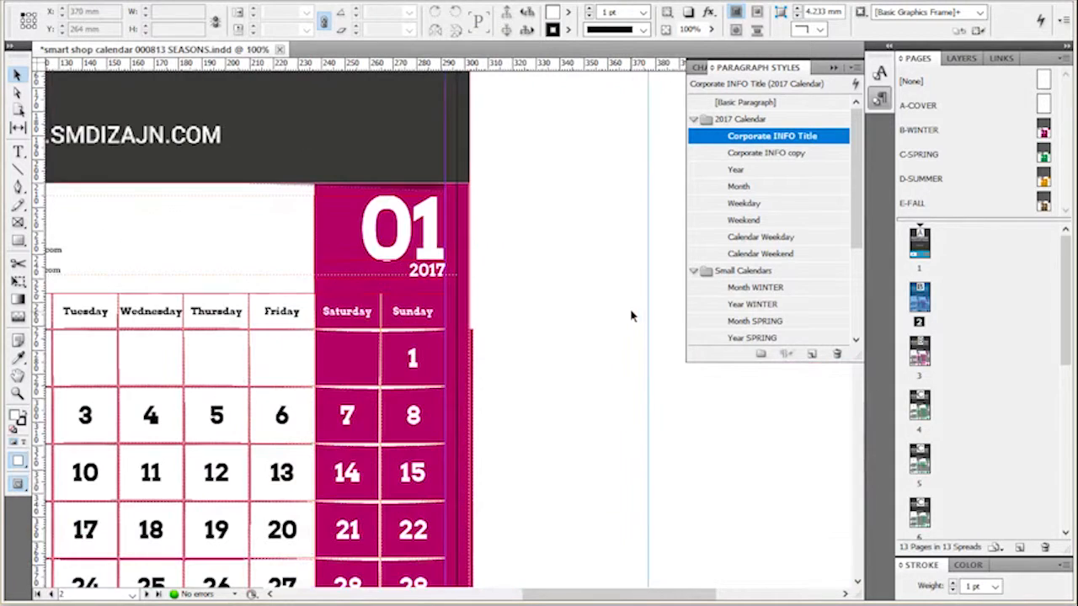
scroll(576, 323, "down", 1)
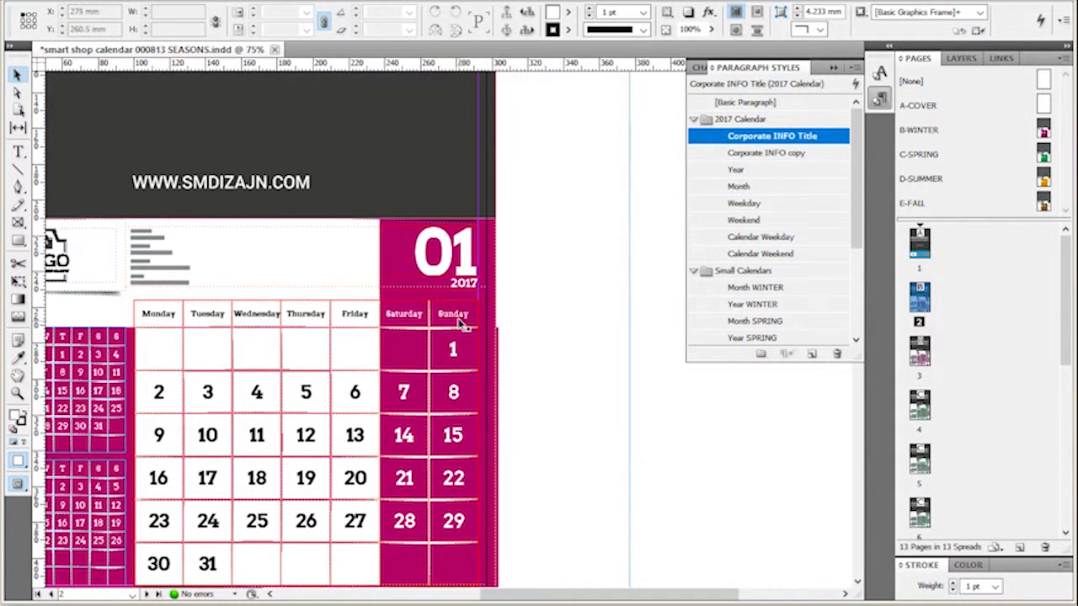
scroll(427, 415, "down", 1)
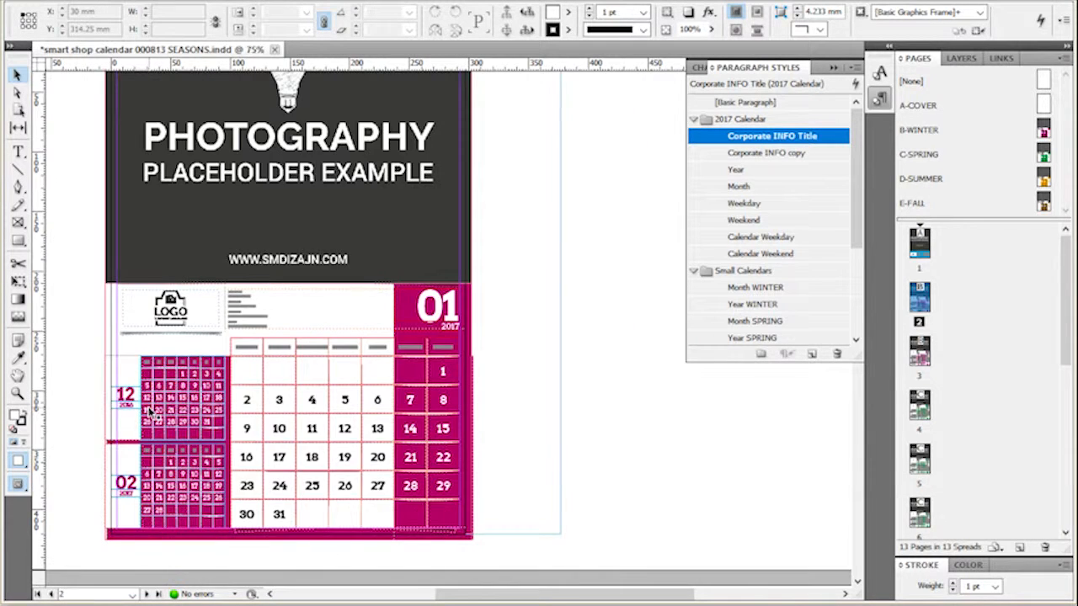
scroll(150, 411, "up", 2)
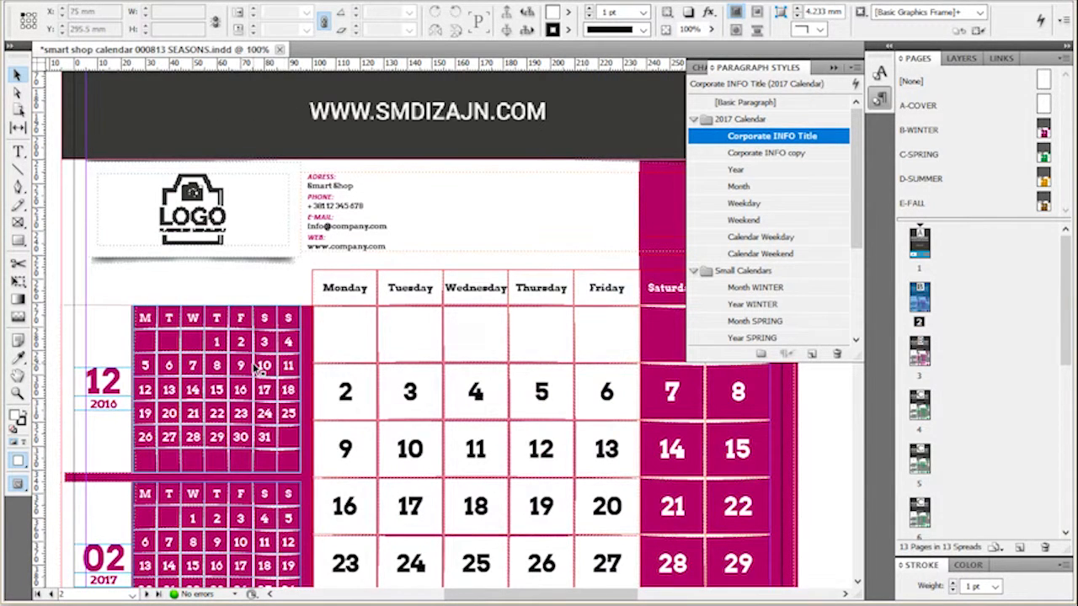
- Select the Monday column of the 12/2016 small calendar table to inspect its paragraph styles, and deselect it
double_click(255, 366)
left_click(142, 308)
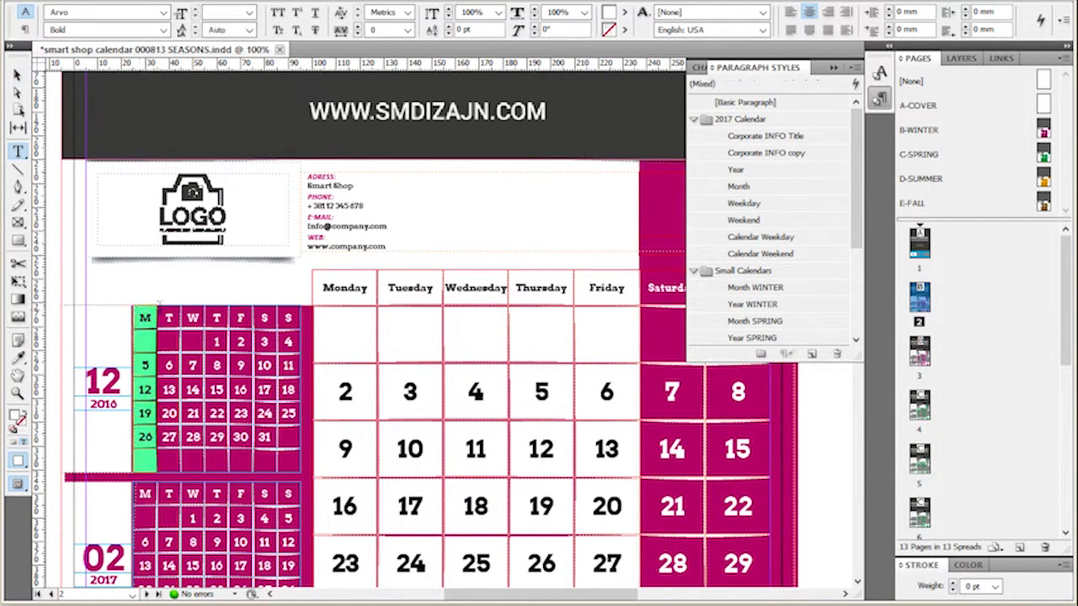
left_click(168, 316)
left_click(17, 75)
left_click(80, 254)
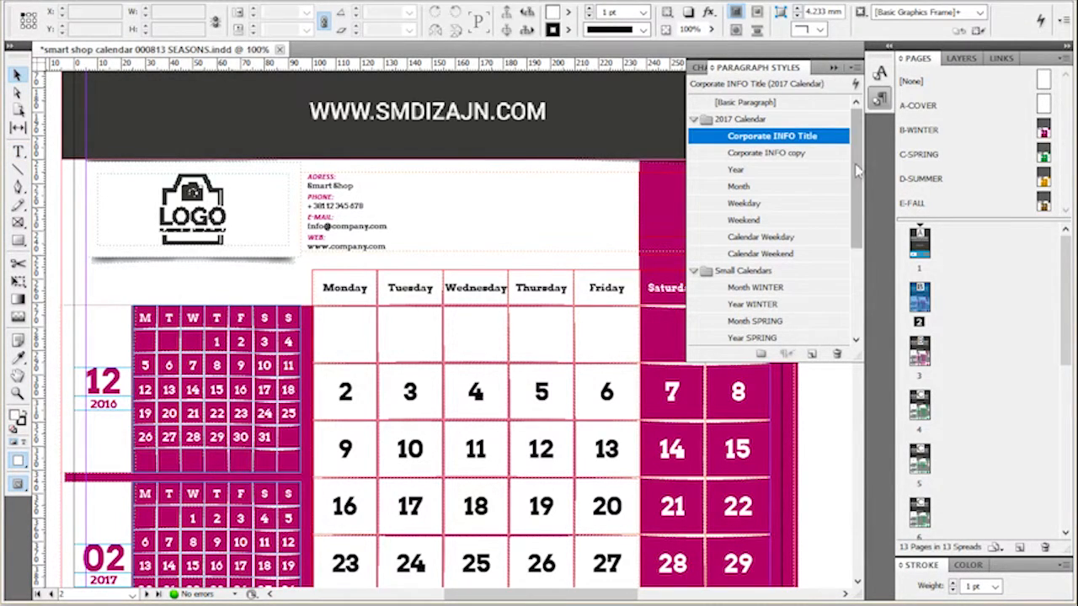
- Collapse the paragraph styles list, go to the cover page and select its photography placeholder to point it out, then deselect it
left_click(880, 99)
scroll(262, 501, "down", 1)
scroll(349, 513, "down", 1)
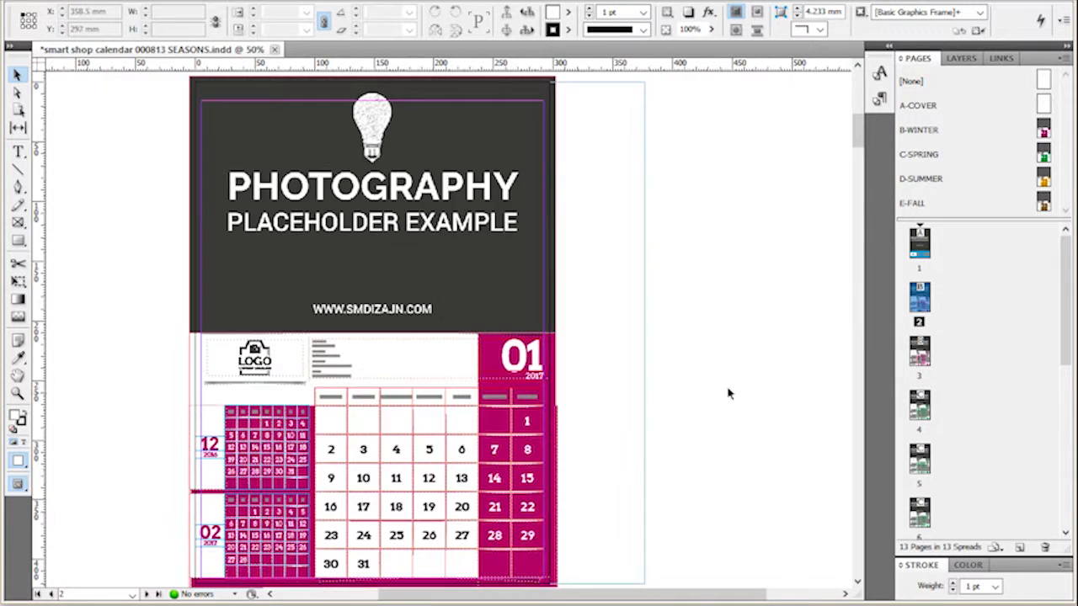
scroll(717, 380, "up", 2)
scroll(720, 368, "up", 6)
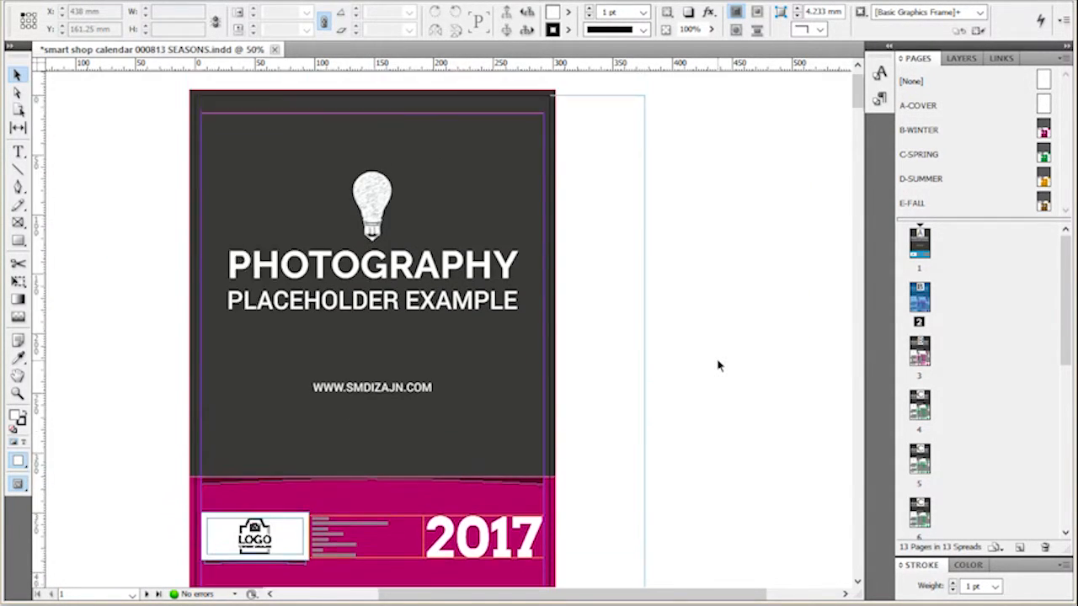
left_click(435, 207)
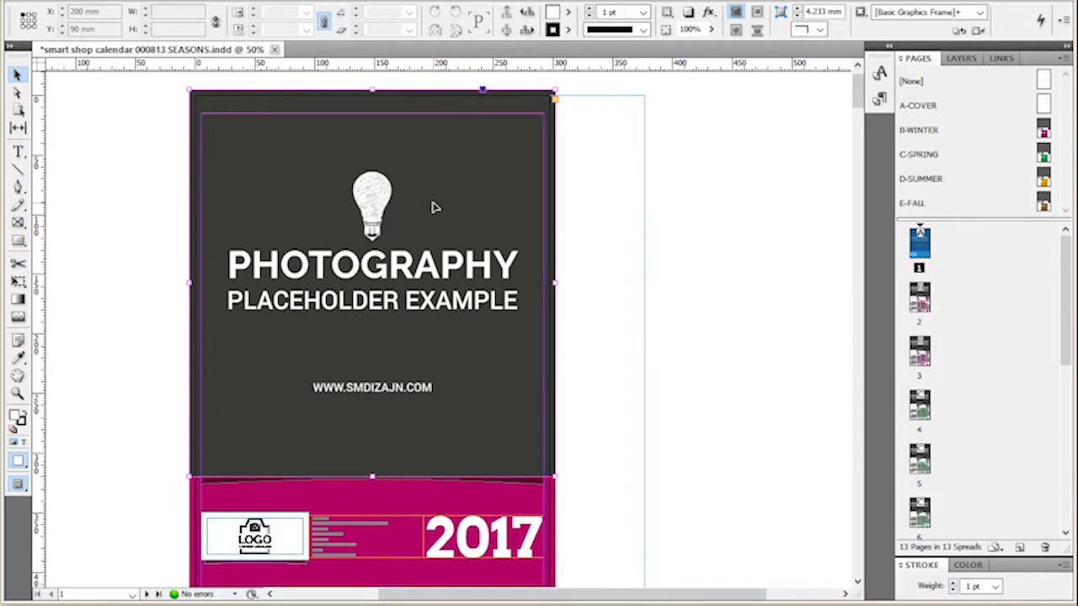
left_click(671, 288)
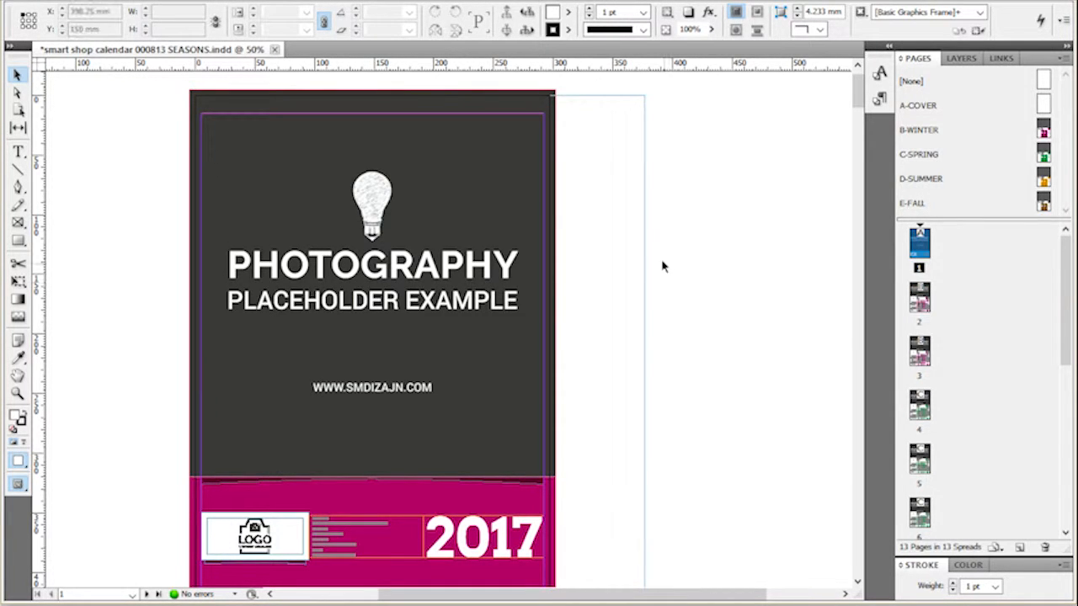
- Switch to File Explorer, open the Images folder, and open image_placeholder-01 and image_placeholder-02 in Photoshop
key("alt+Tab")
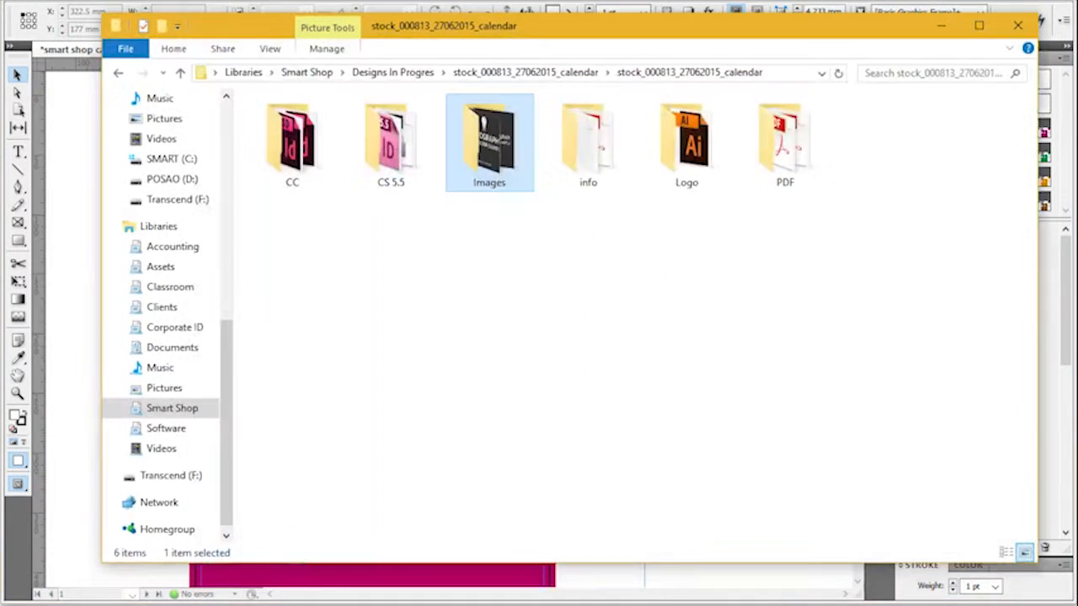
double_click(461, 137)
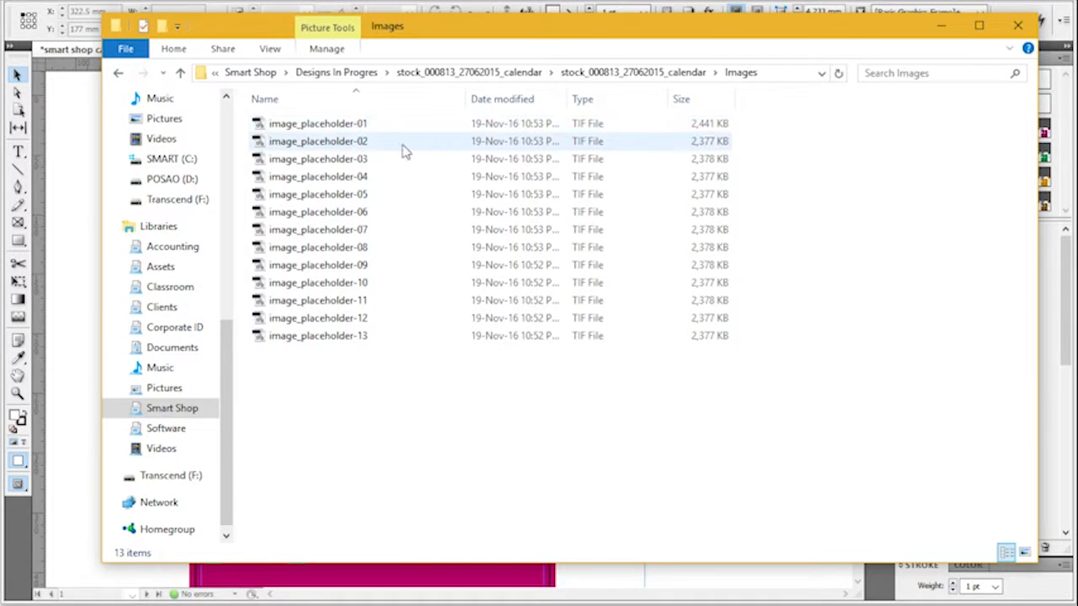
left_click(394, 126)
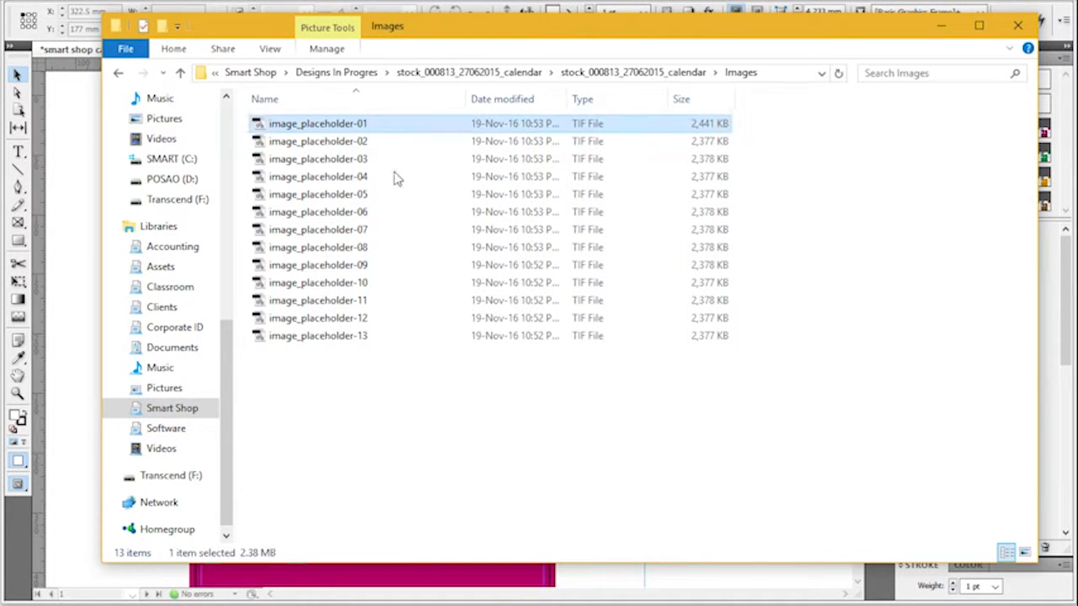
left_click(453, 440)
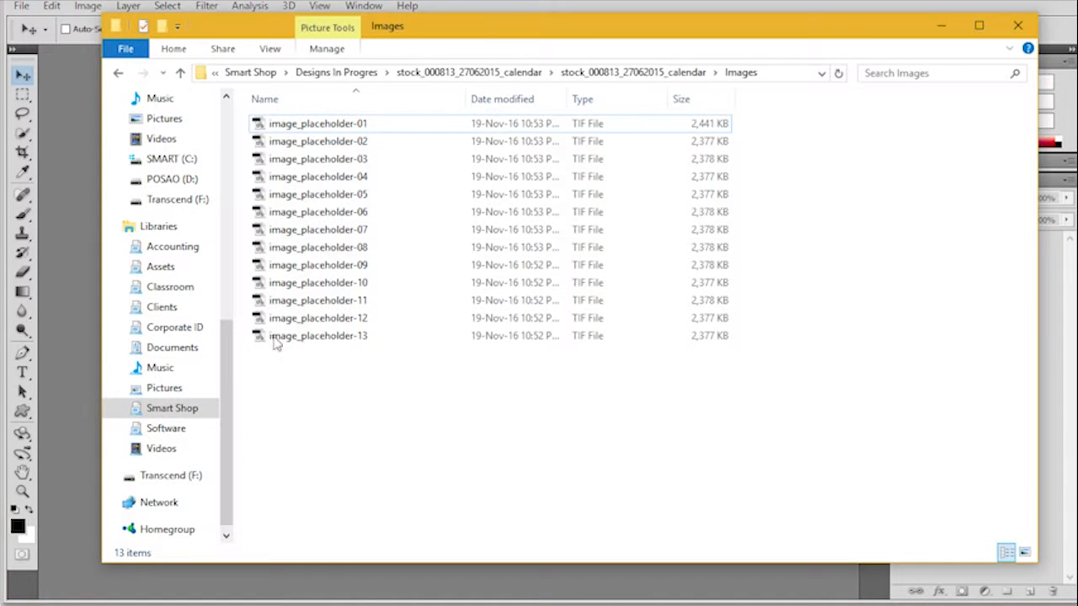
left_click(344, 125)
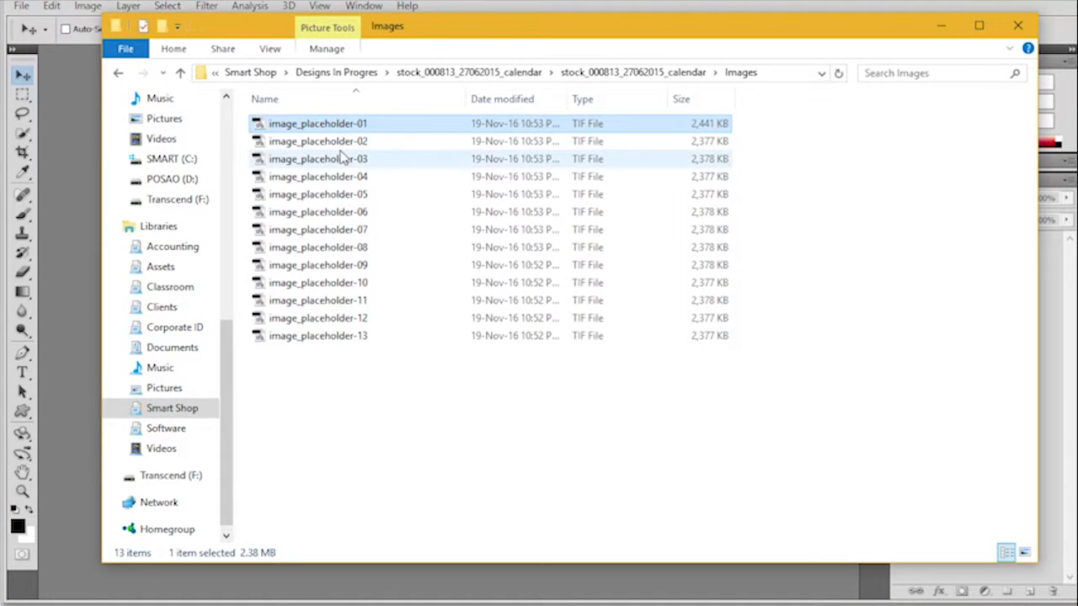
left_click(343, 143, "ctrl")
left_click_drag(344, 144, 361, 588)
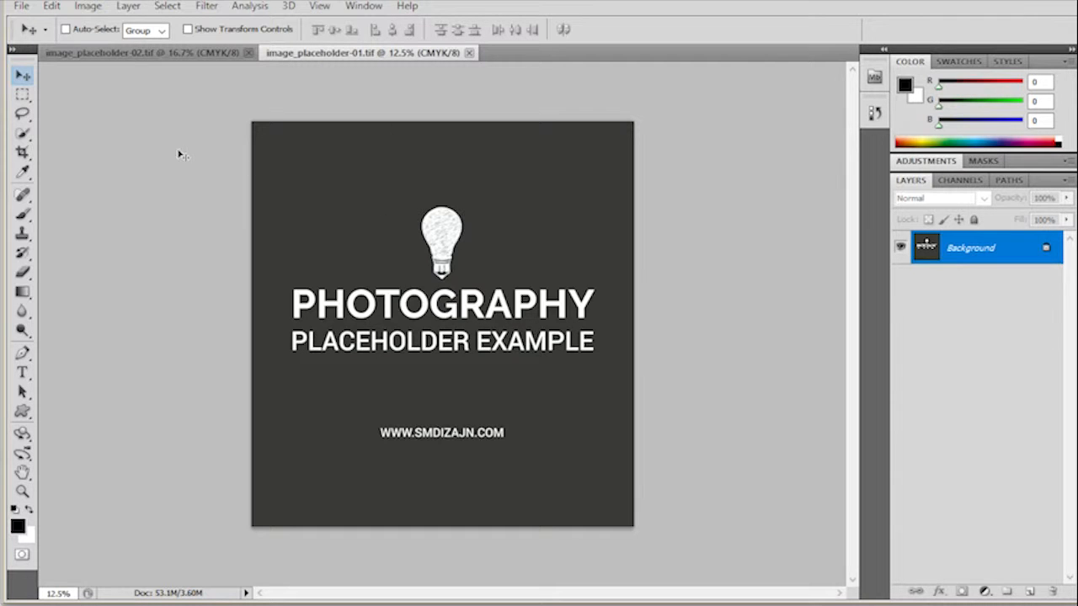
- Place the snowy mountain photo into image_placeholder-01.tif, scale it to 28.94% and position it to cover the whole canvas
left_click(22, 7)
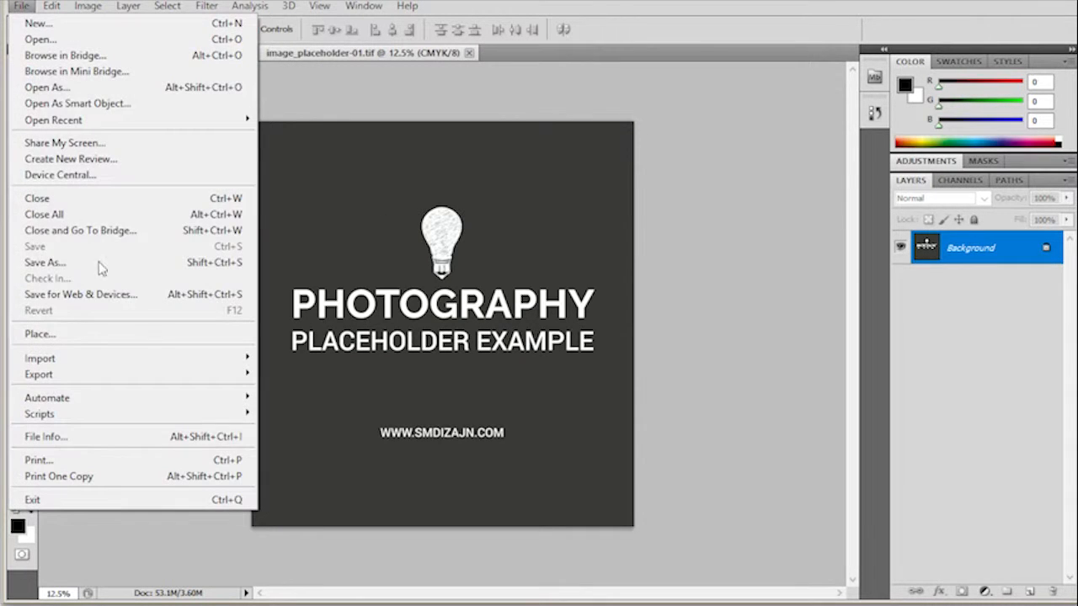
left_click(125, 335)
double_click(434, 160)
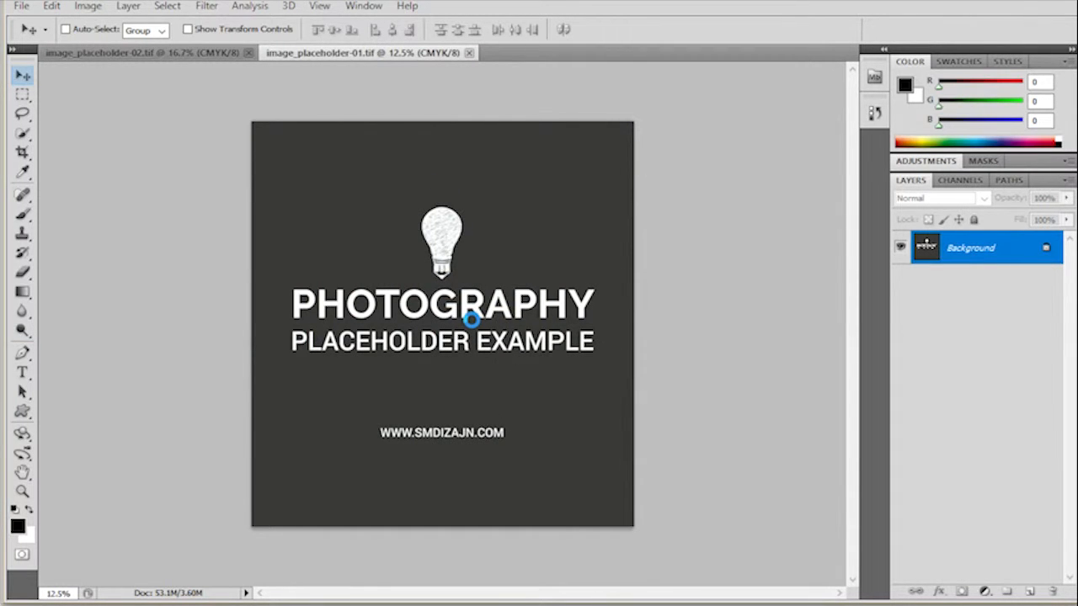
left_click_drag(635, 453, 755, 532)
left_click_drag(446, 430, 536, 430)
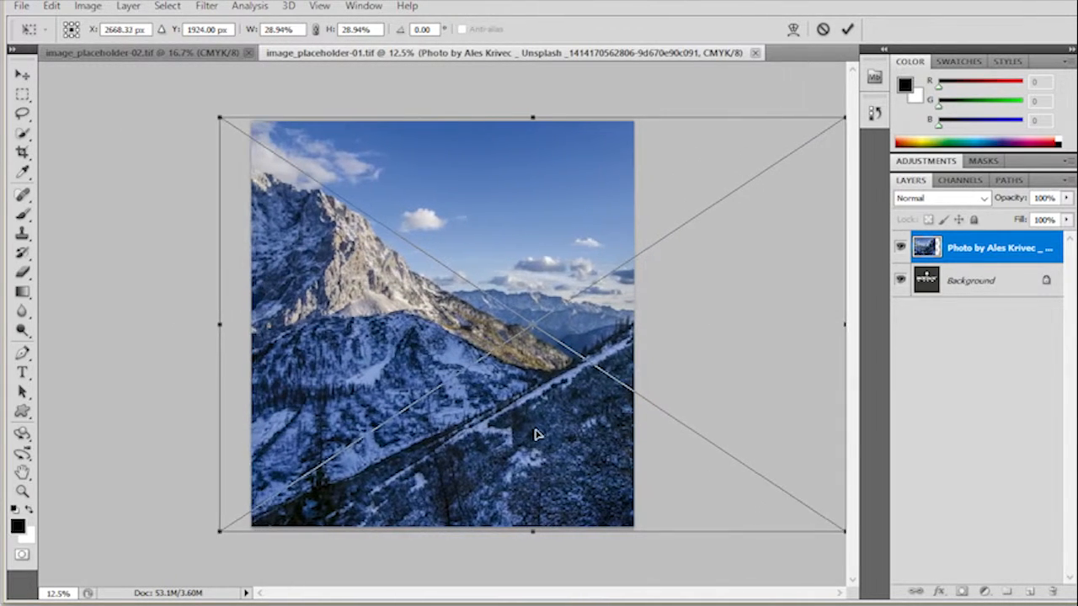
left_click(847, 29)
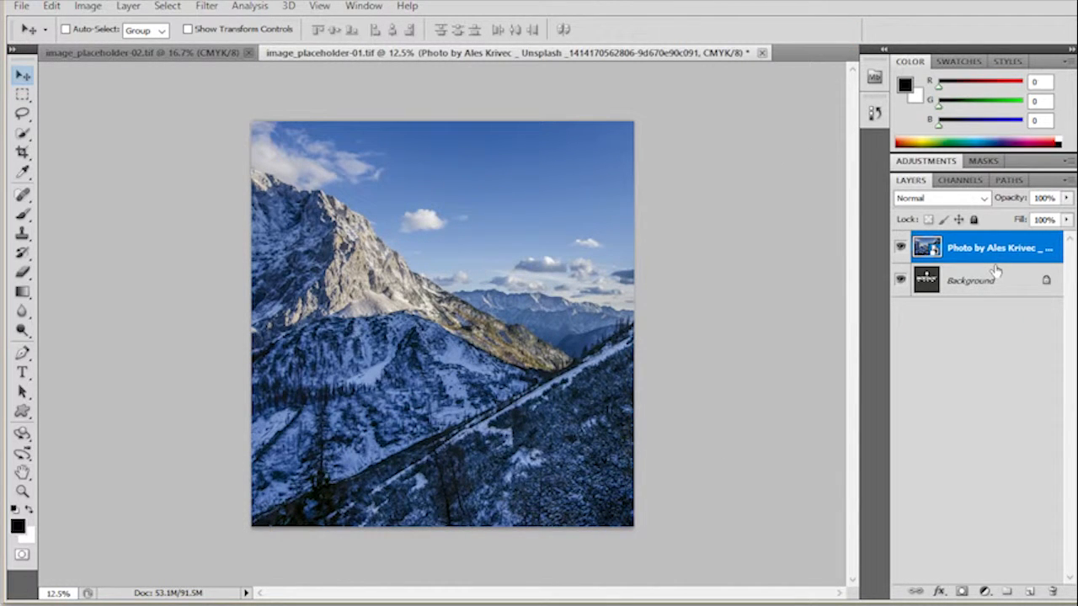
- Save image_placeholder-01.tif with its layers included, using LZW image compression and RLE layer compression
right_click(921, 244)
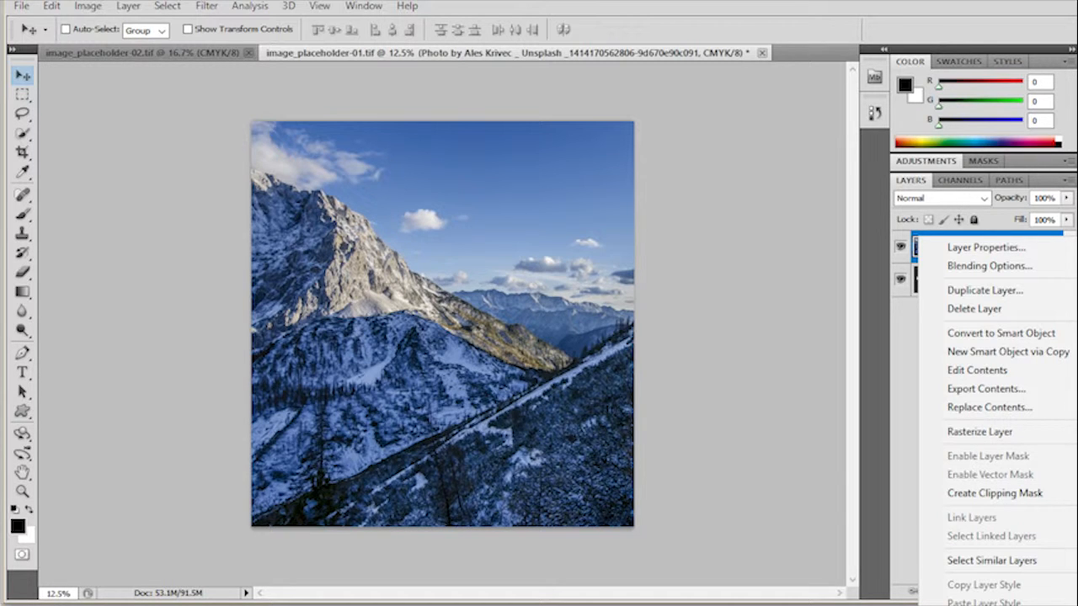
left_click(796, 355)
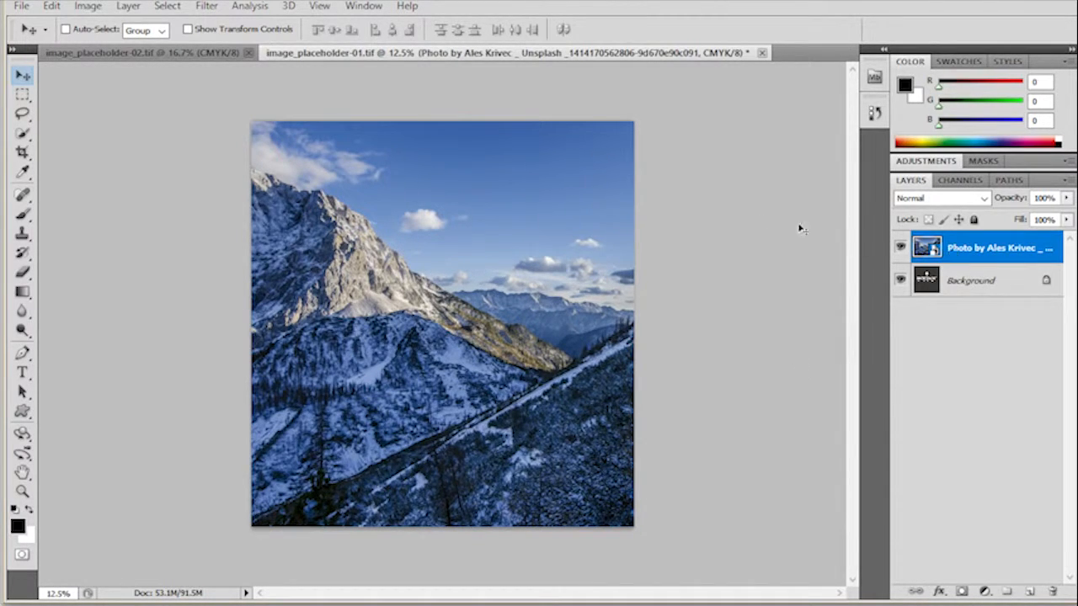
key("ctrl+s")
left_click(655, 31)
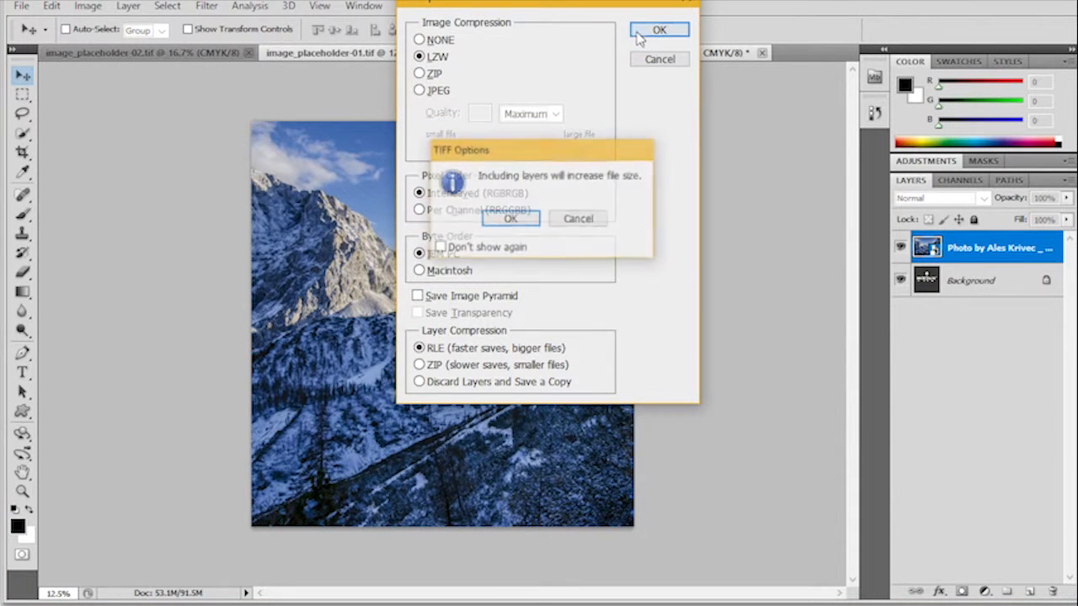
left_click(511, 219)
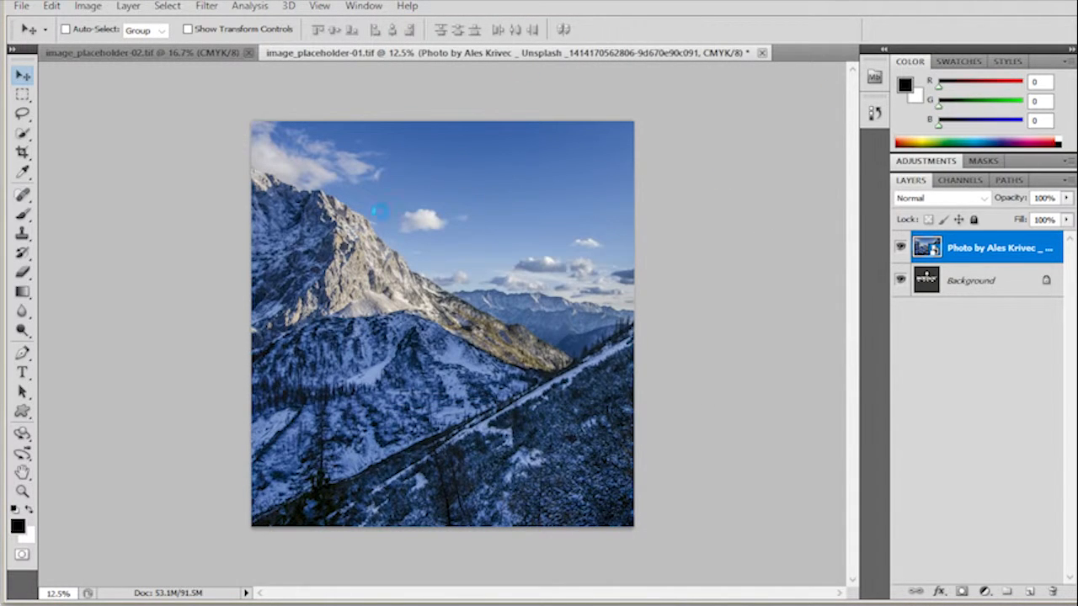
- Place the snowy trees photo into image_placeholder-02.tif, scale it to 15.68% to cover the canvas, and shift it slightly toward the left edge
left_click(239, 55)
left_click(20, 6)
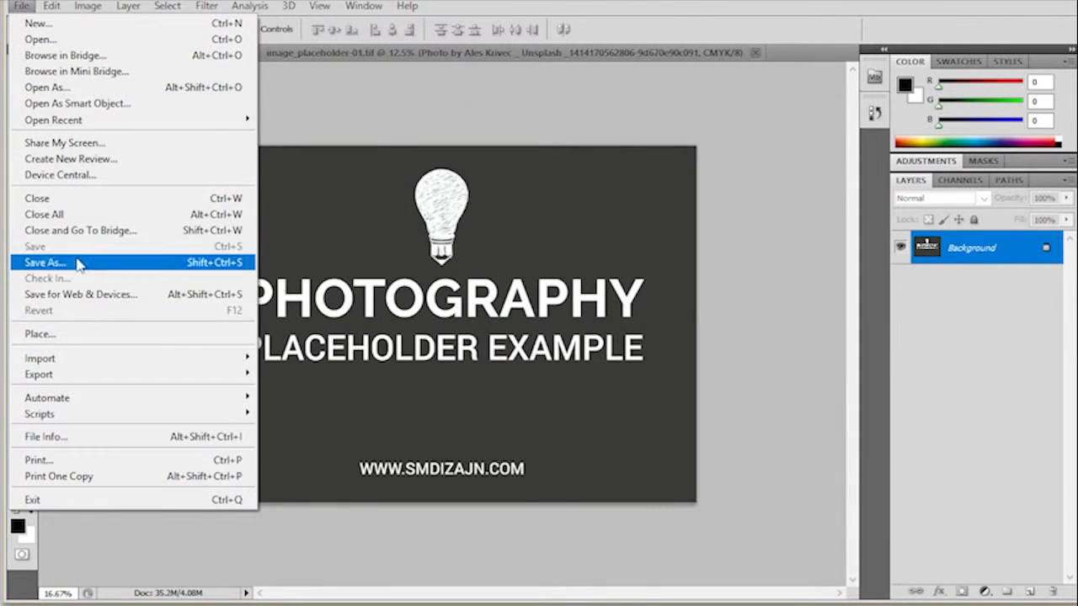
left_click(99, 338)
left_click(681, 175)
double_click(681, 174)
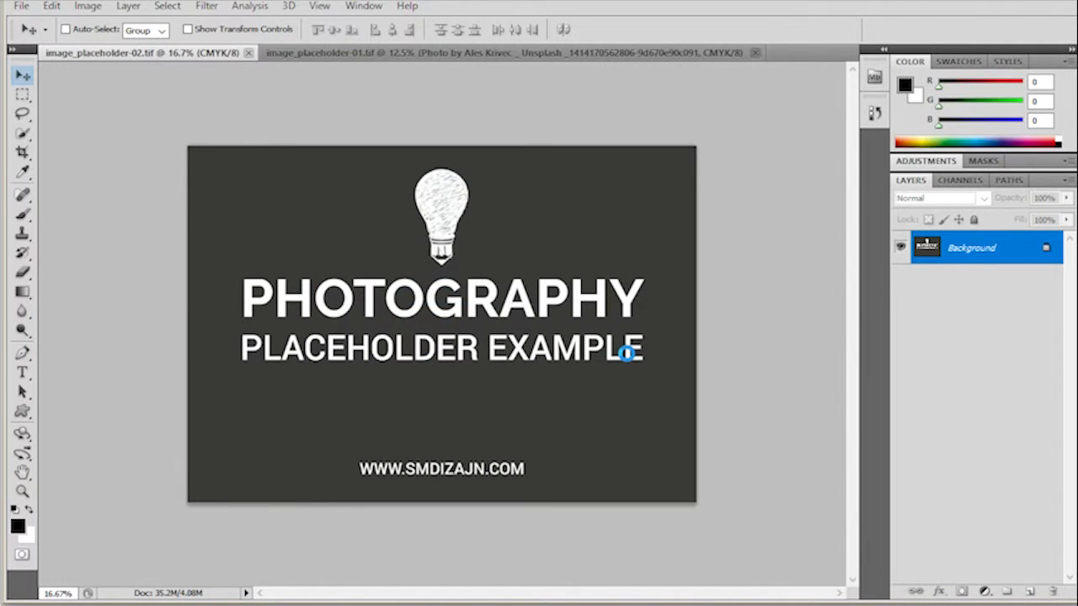
left_click_drag(698, 499, 720, 507)
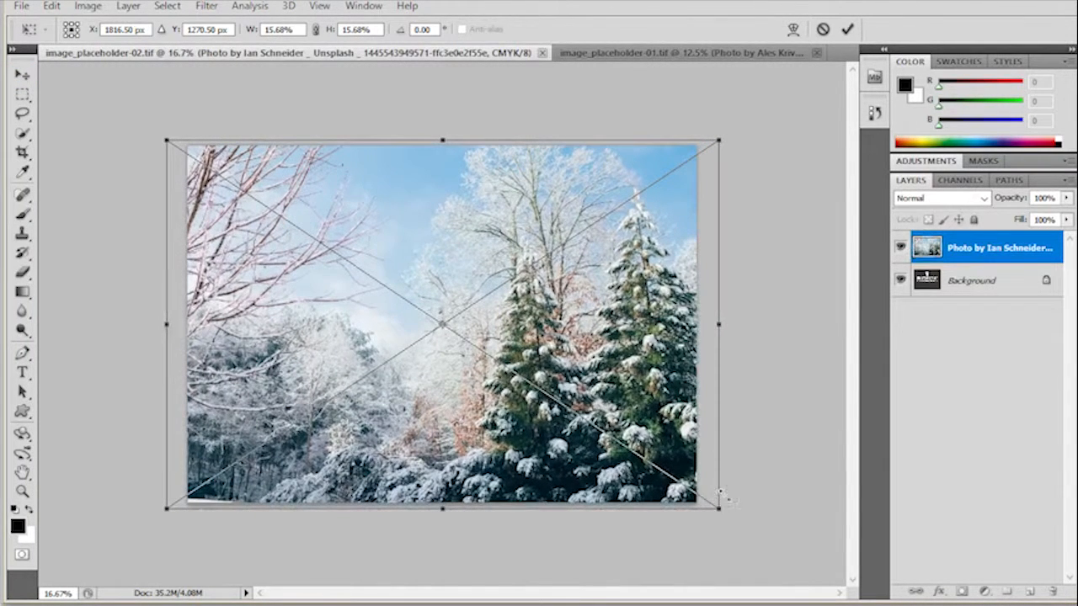
left_click(847, 31)
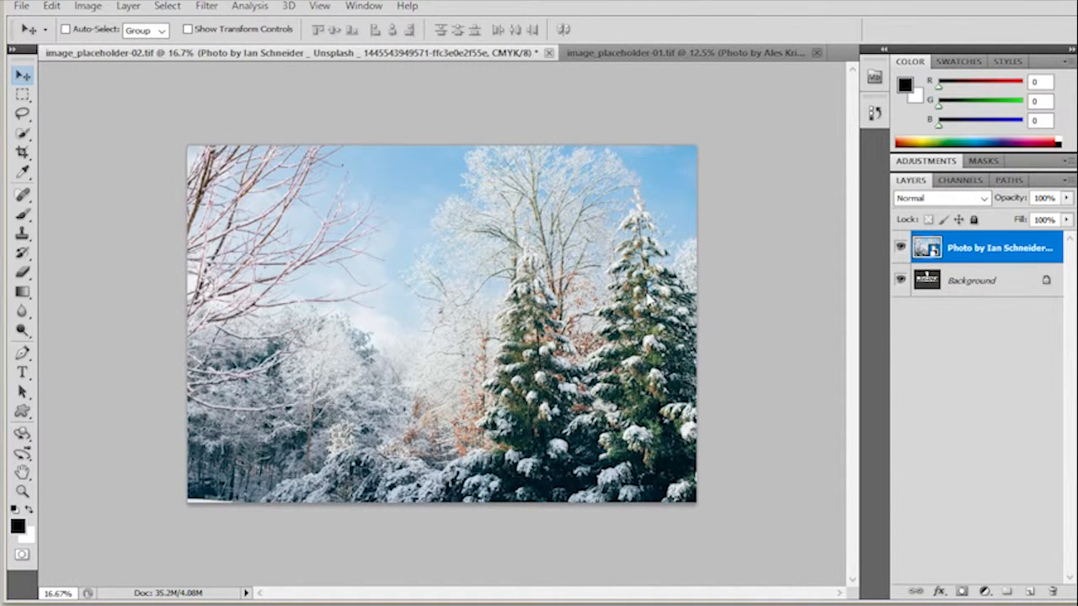
left_click_drag(647, 294, 625, 294)
- Save image_placeholder-02.tif with its layers included, using LZW image compression and RLE layer compression
key("ctrl+s")
left_click(680, 31)
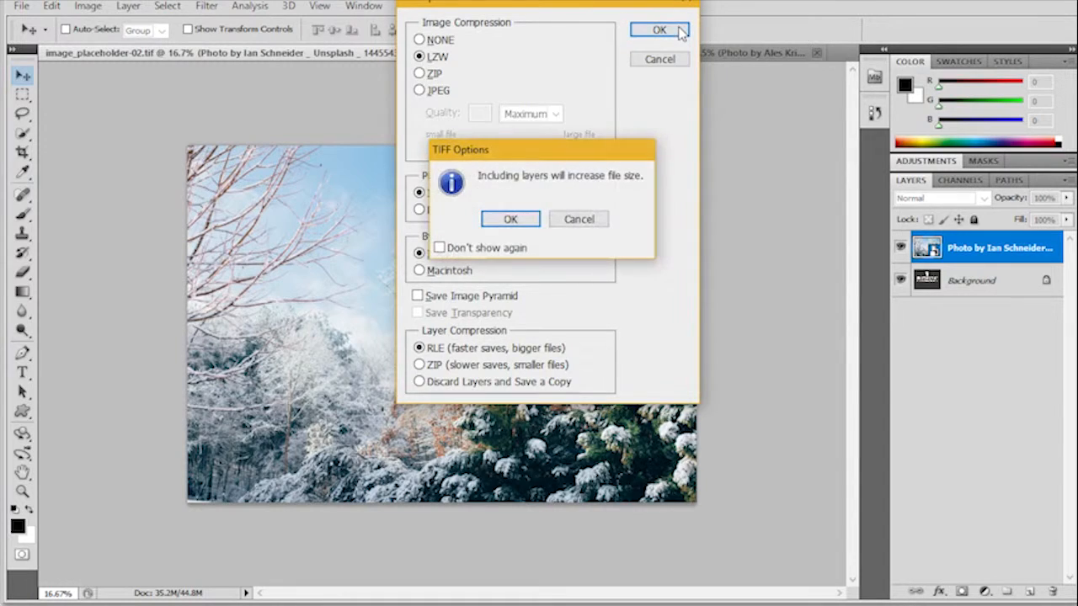
left_click(511, 219)
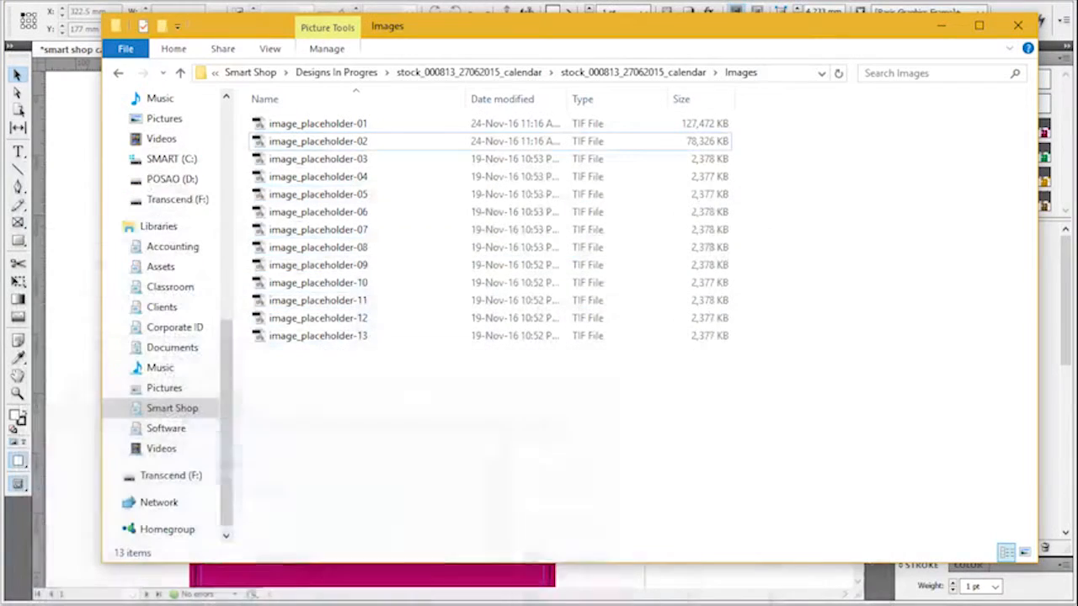
- Return to the calendar document in InDesign, update the image_placeholder-01.tif link on its own, and undo that update
left_click(943, 27)
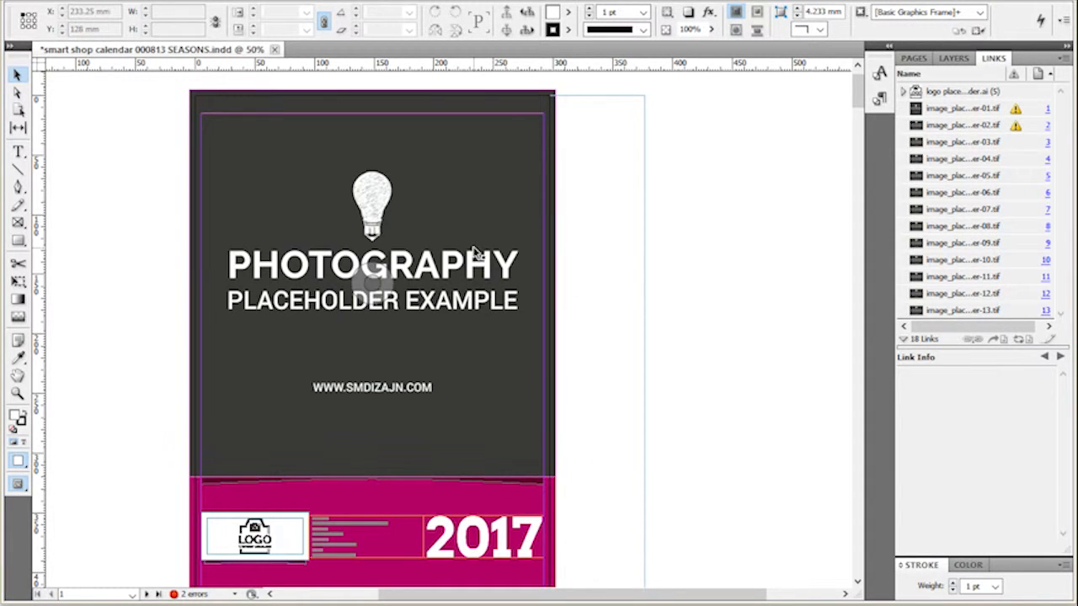
left_click(1015, 112)
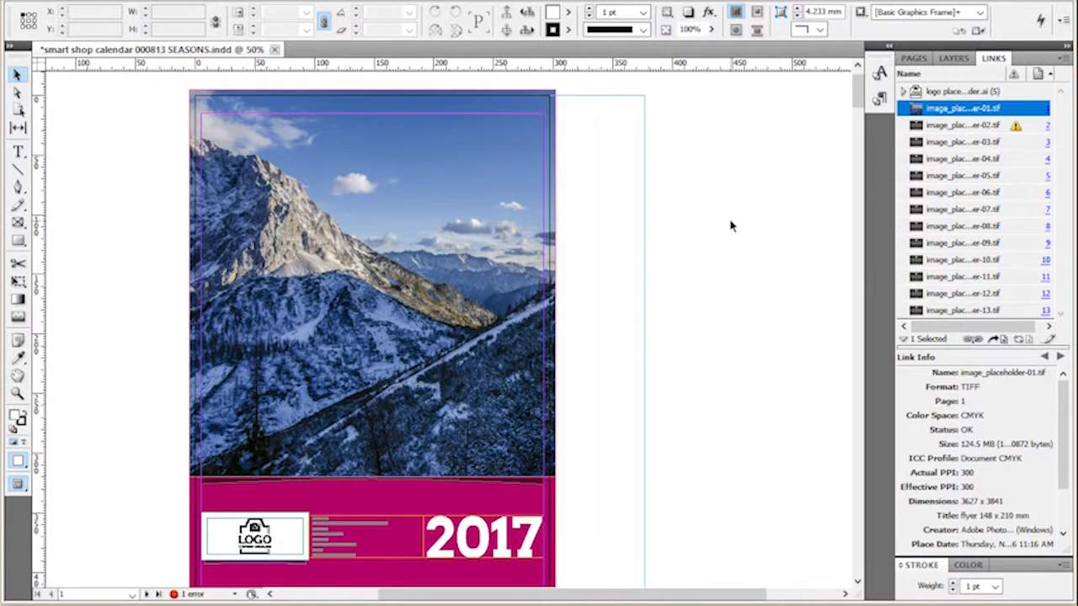
key("ctrl+z")
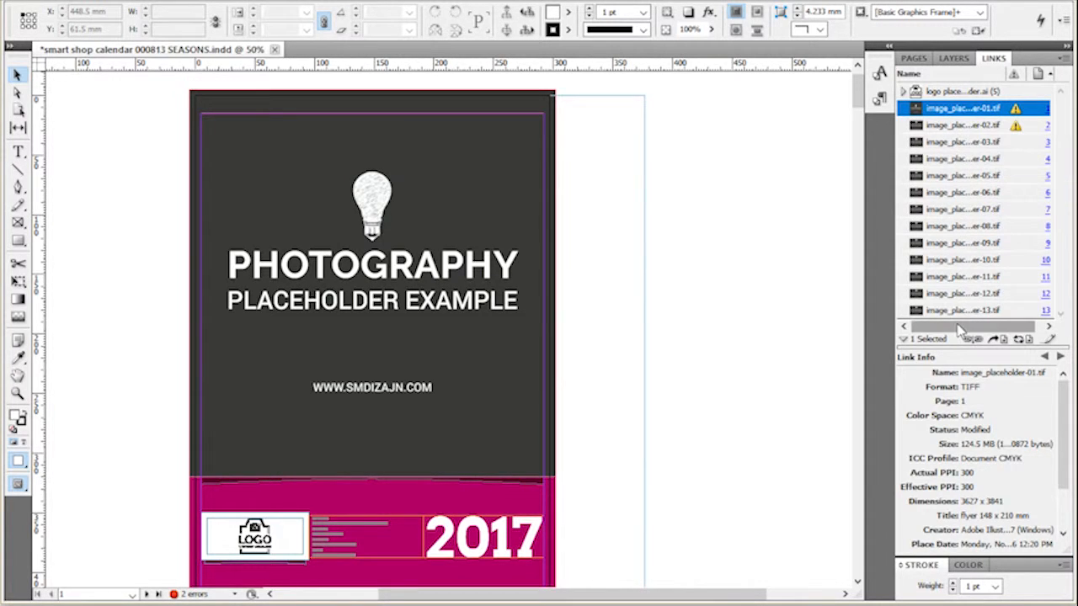
- Select the image_placeholder-01.tif and image_placeholder-02.tif links and update both together
left_click(959, 130, "shift")
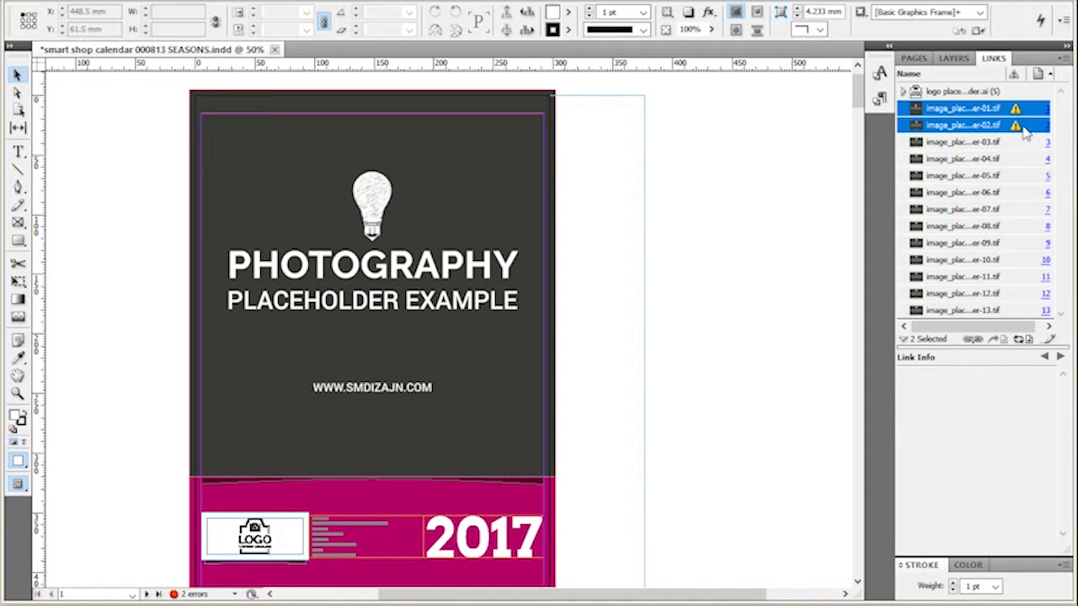
right_click(928, 113)
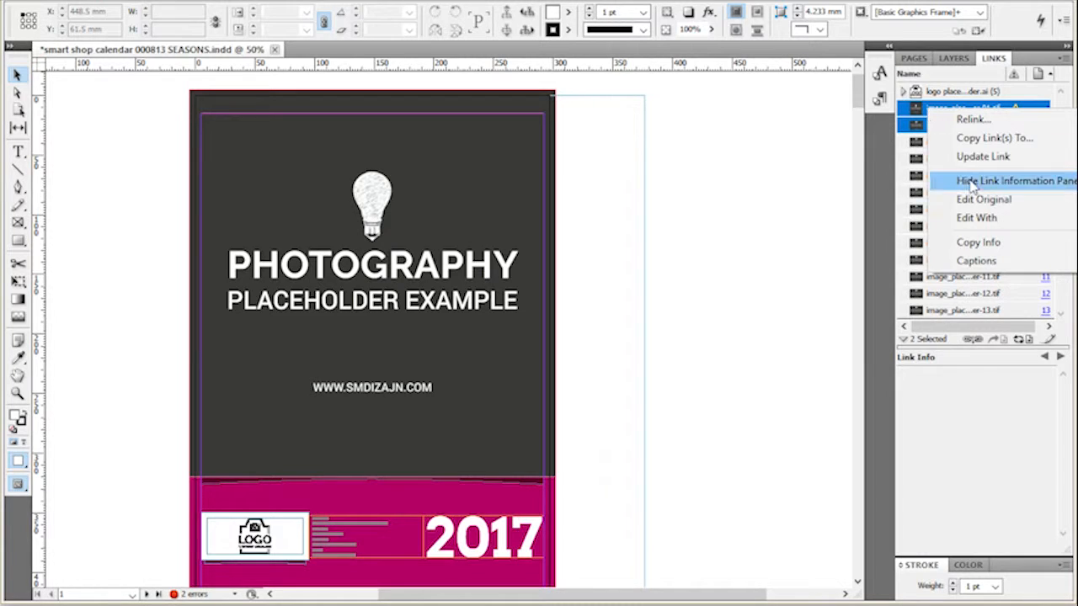
left_click(970, 156)
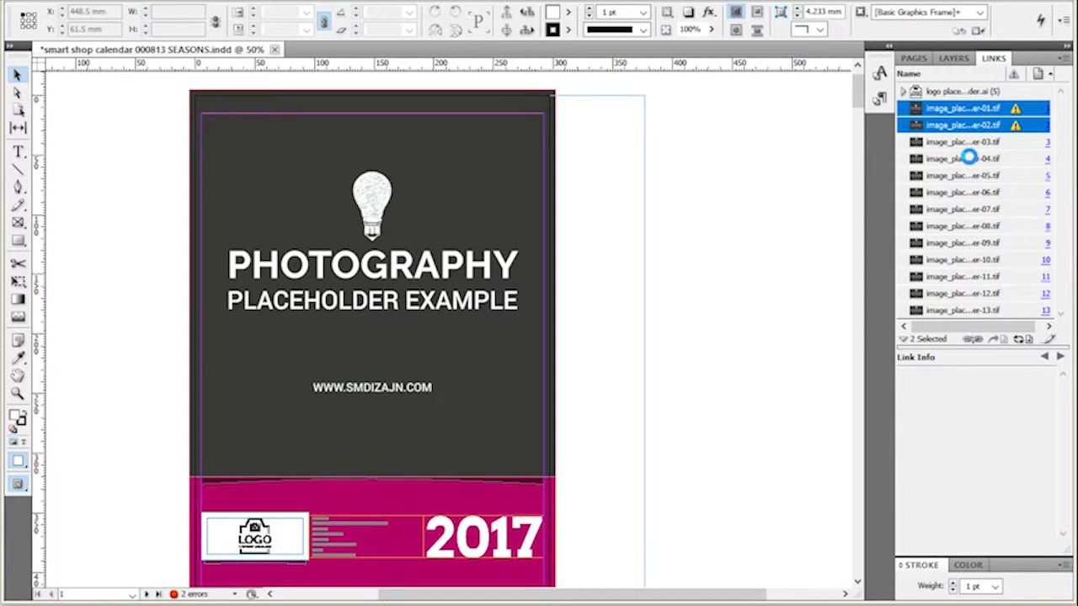
- Review the photos on the cover and the January page, including the cover's logo and text area
scroll(783, 252, "down", 10)
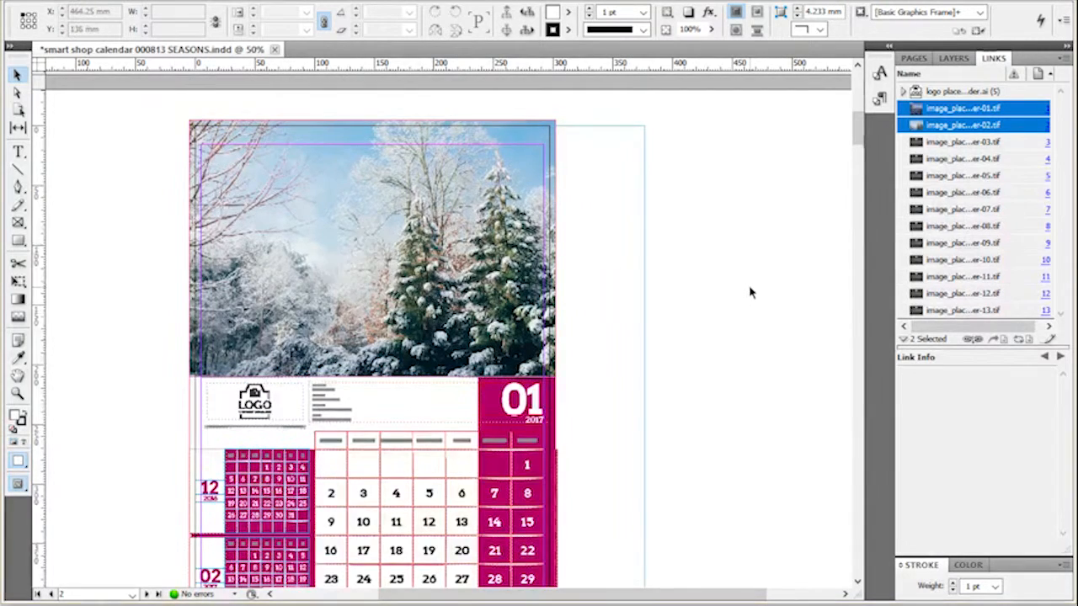
scroll(750, 291, "down", 5)
scroll(750, 292, "up", 5)
scroll(750, 291, "up", 8)
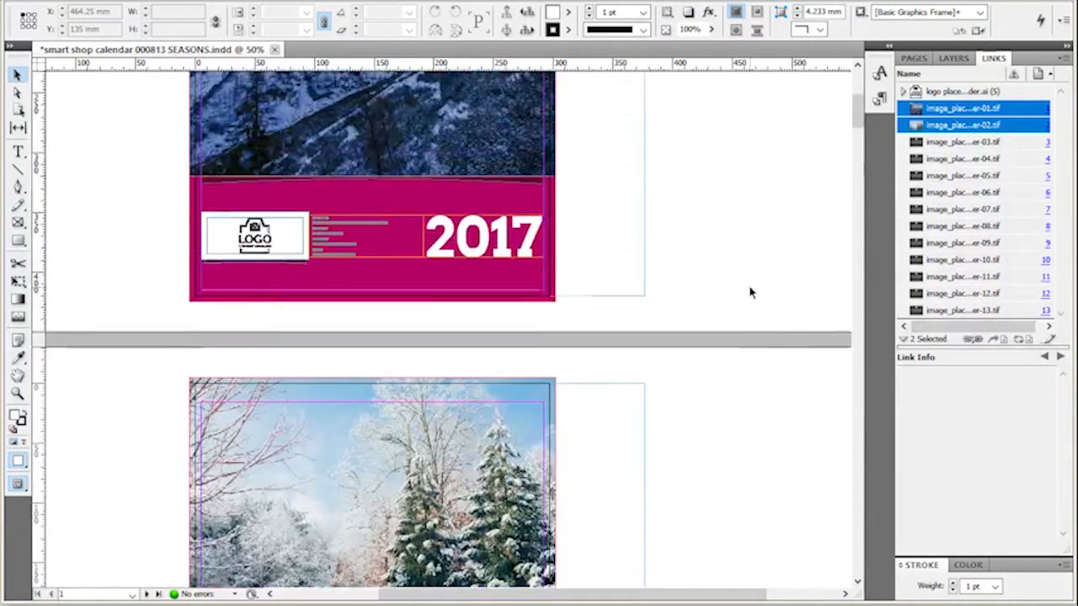
scroll(751, 291, "up", 2)
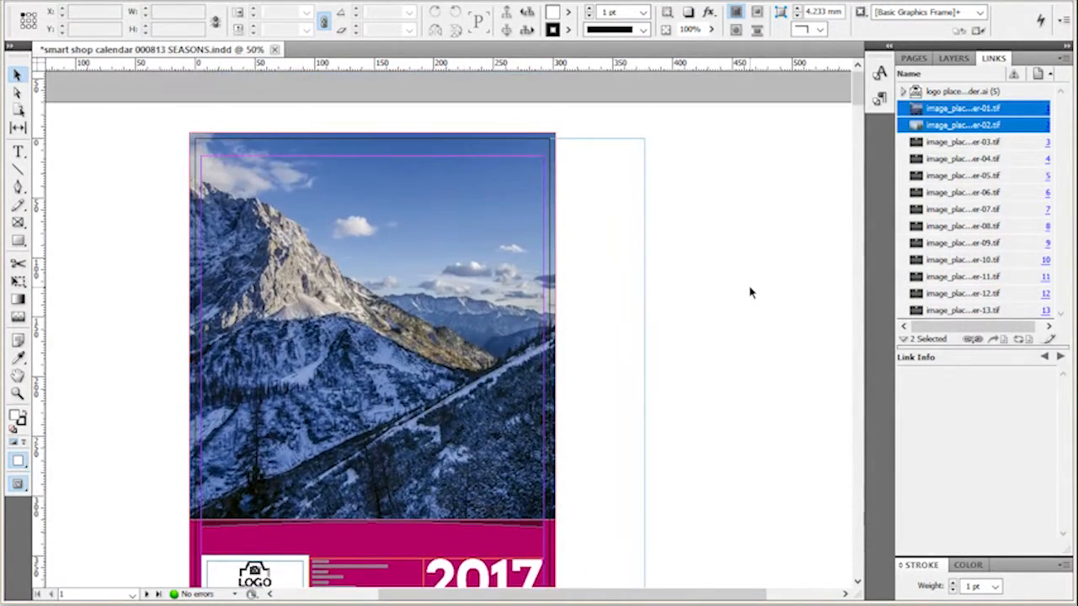
scroll(750, 293, "down", 1)
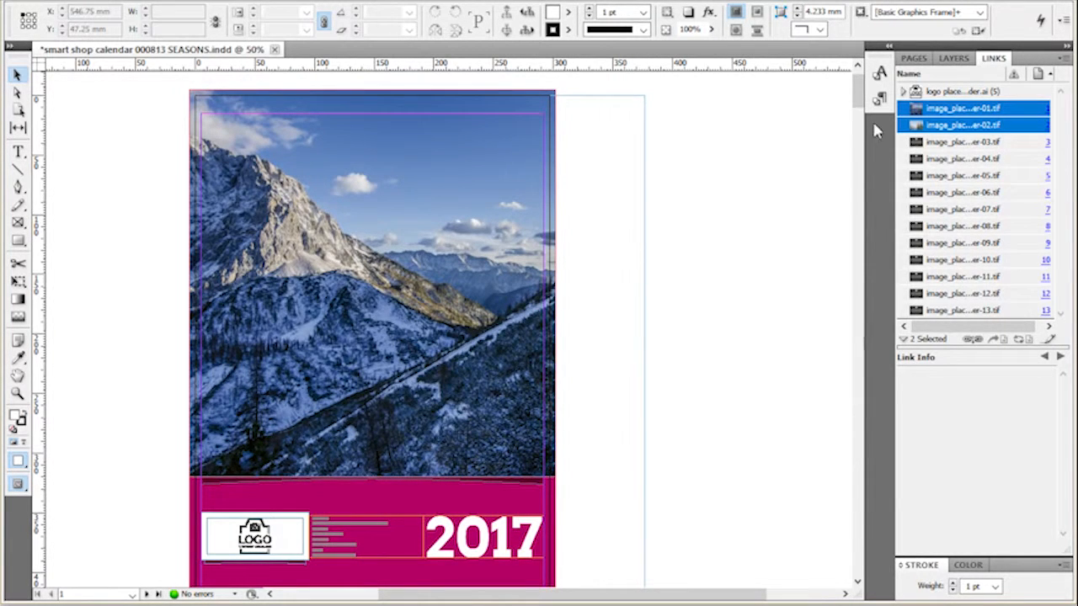
scroll(746, 178, "down", 2)
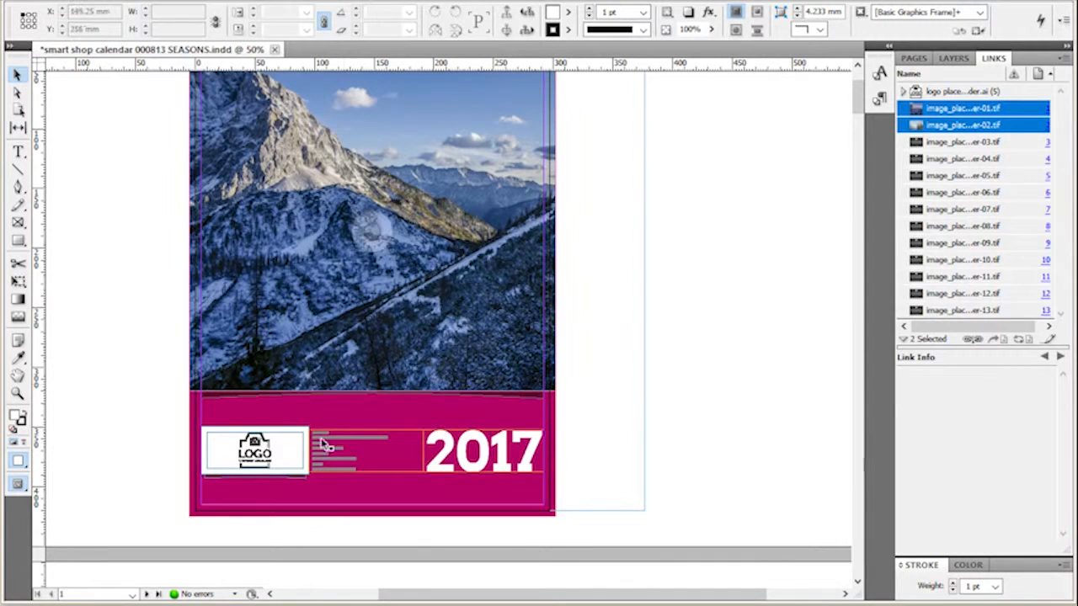
scroll(716, 334, "up", 2)
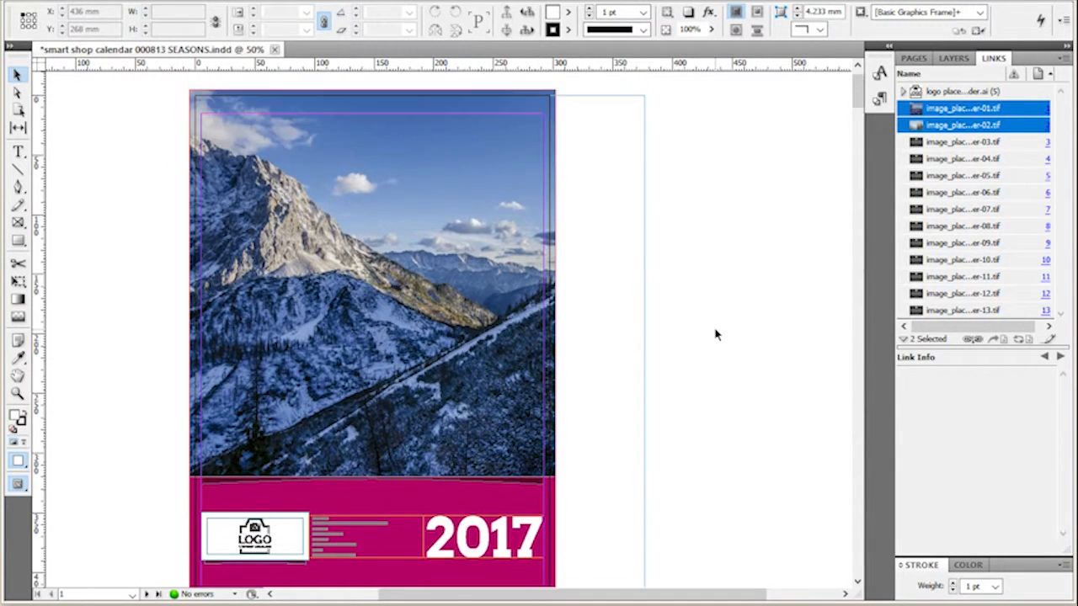
scroll(716, 334, "down", 1)
scroll(716, 334, "up", 1)
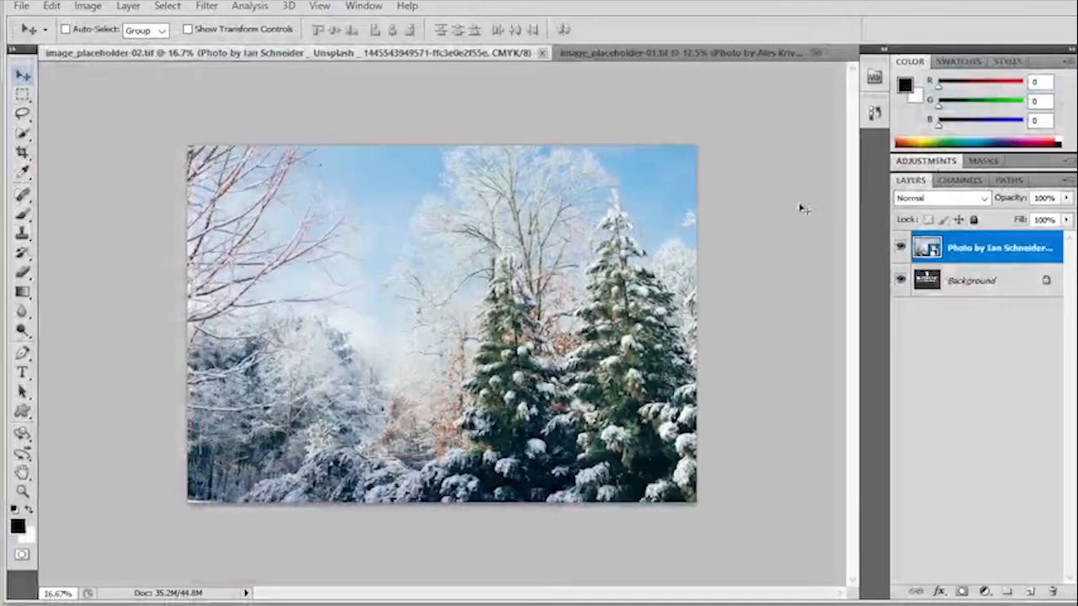
- Switch to Photoshop, delete the photo layers from image_placeholder-02.tif and image_placeholder-01.tif, and save and close both files
key("Delete")
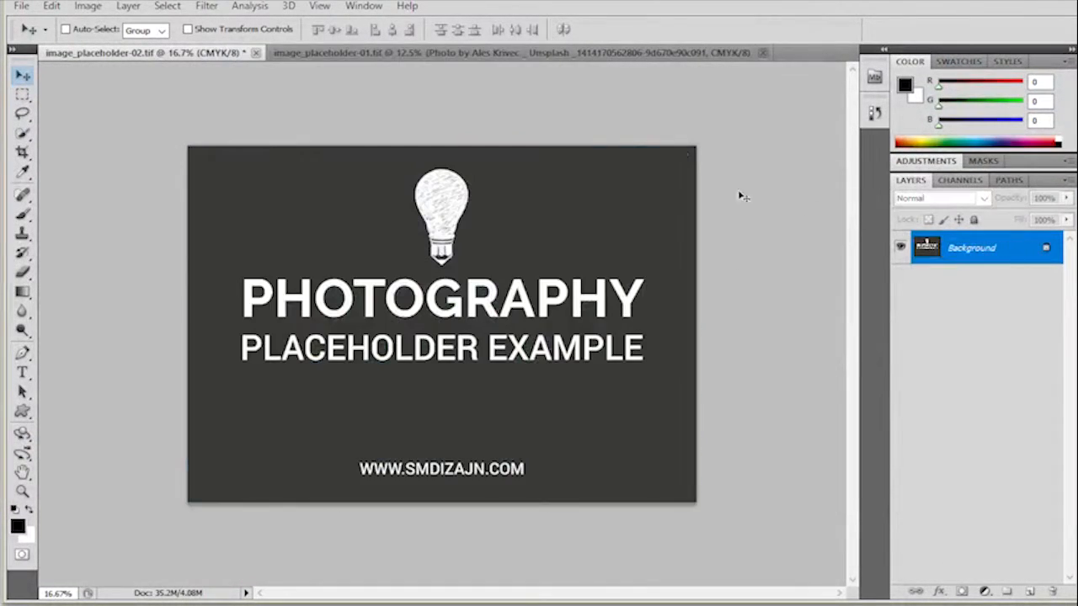
left_click(481, 52)
key("Delete")
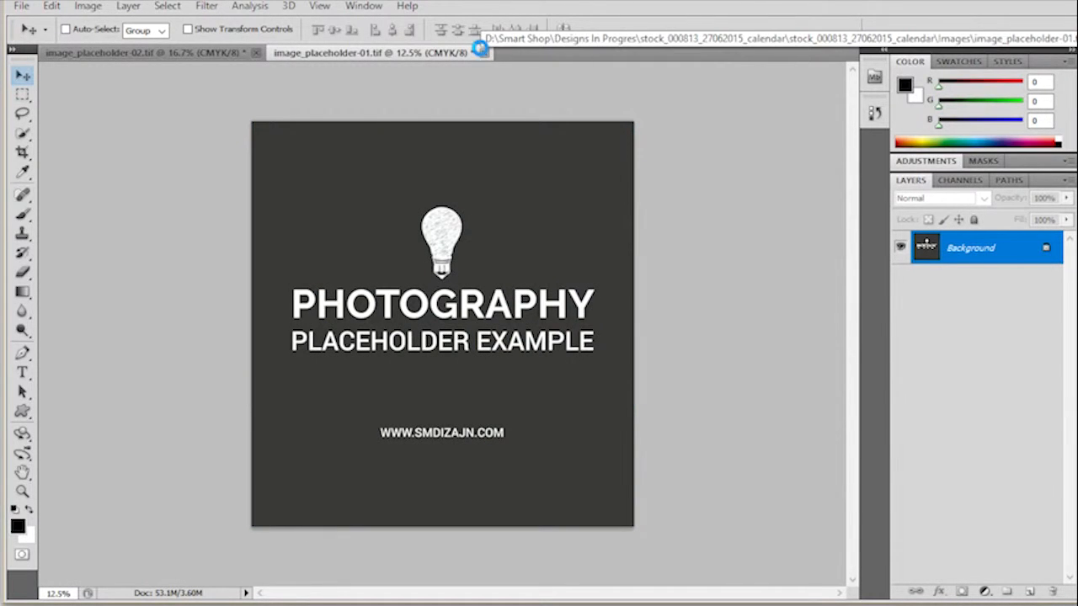
key("ctrl+s")
left_click(477, 53)
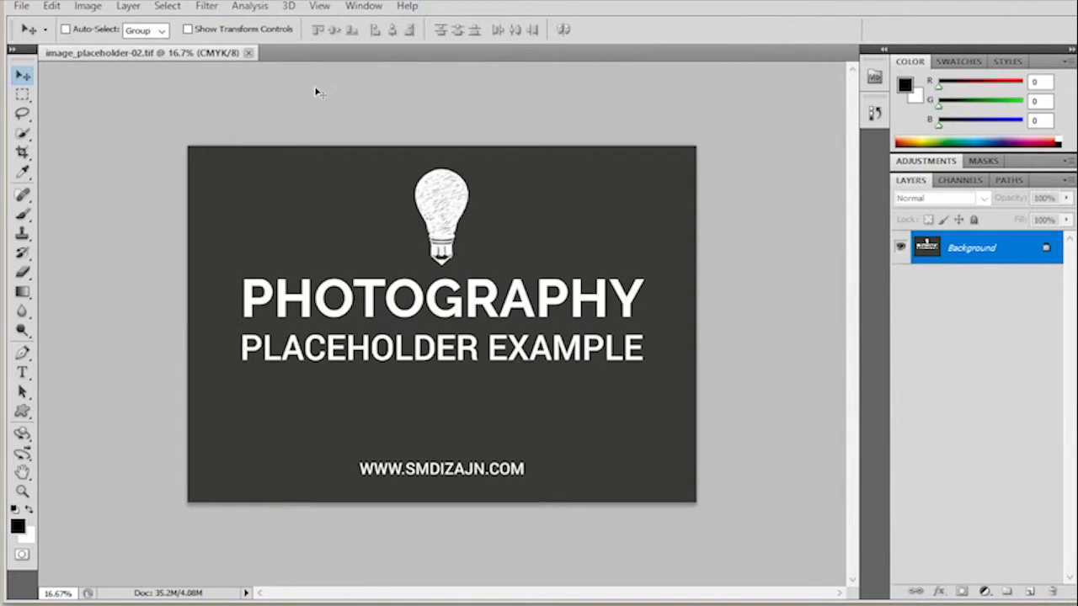
left_click(248, 53)
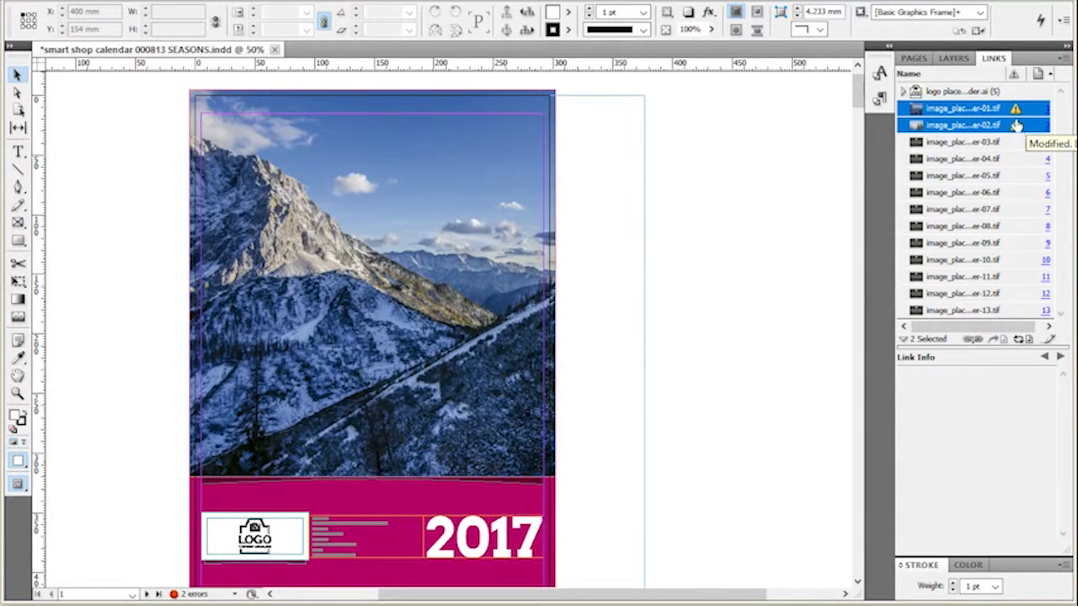
- Update the modified image_placeholder-01.tif and image_placeholder-02.tif links in InDesign and check the cover and January pages
right_click(941, 110)
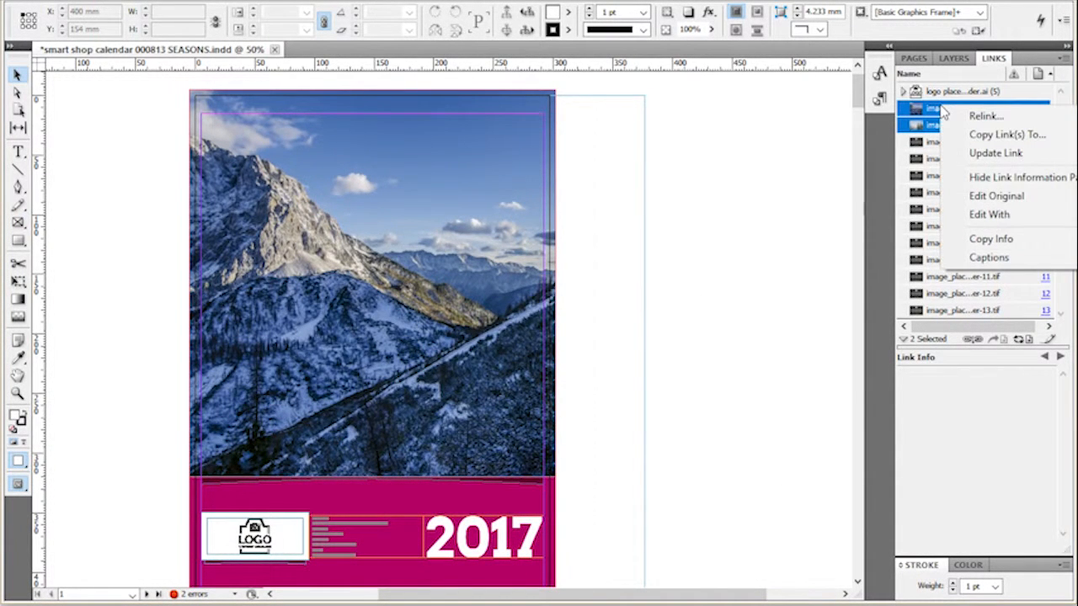
left_click(996, 152)
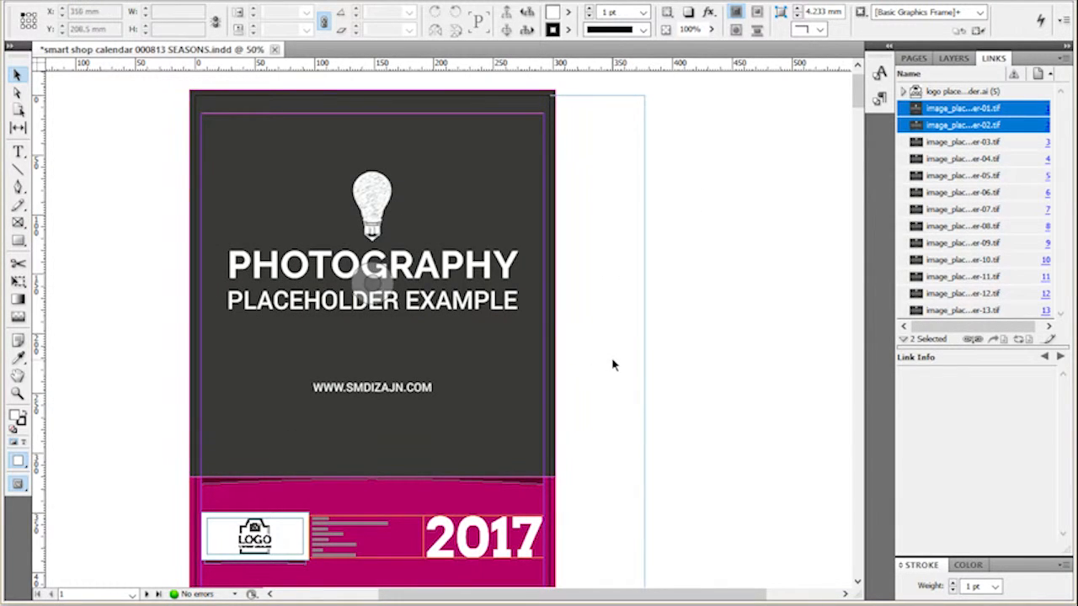
scroll(612, 362, "down", 5)
scroll(612, 355, "down", 8)
scroll(614, 353, "up", 3)
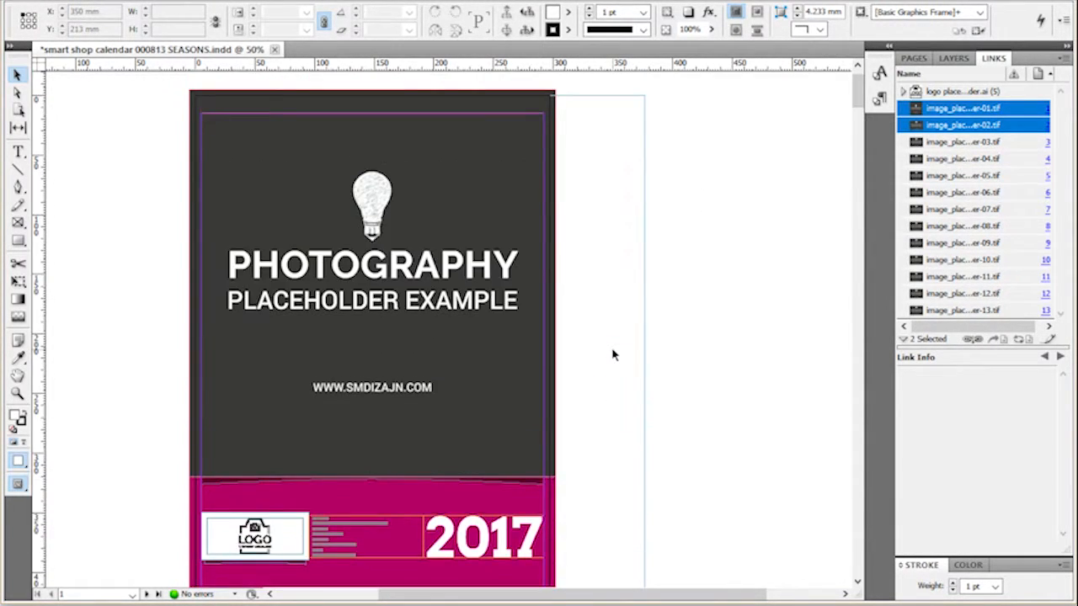
- Show the document's page list, select the cover's photography placeholder frame, and place the diving mask photo directly into it
left_click(913, 58)
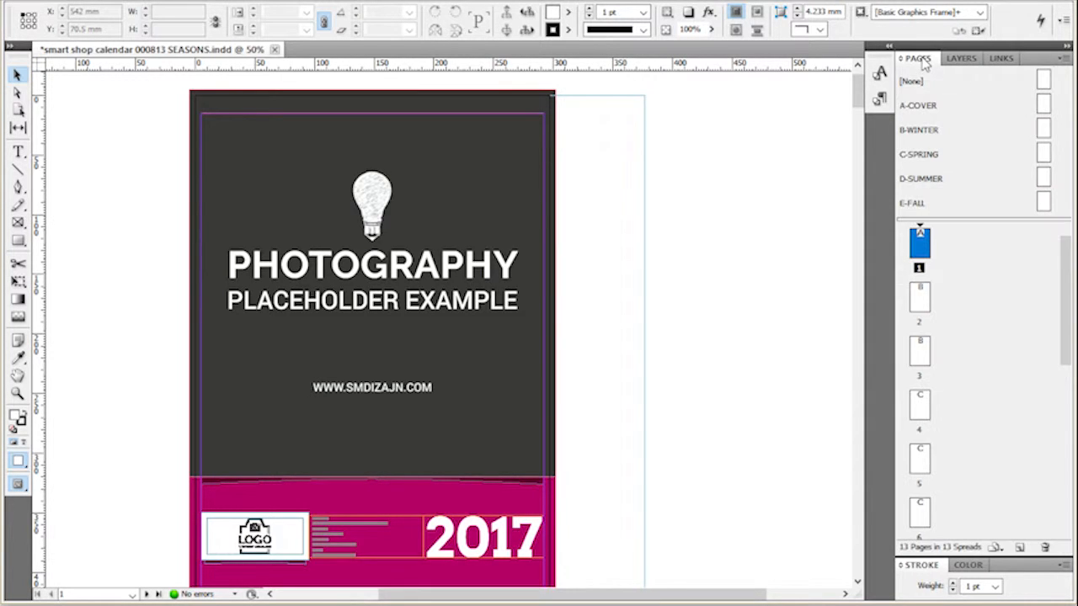
scroll(765, 286, "down", 1)
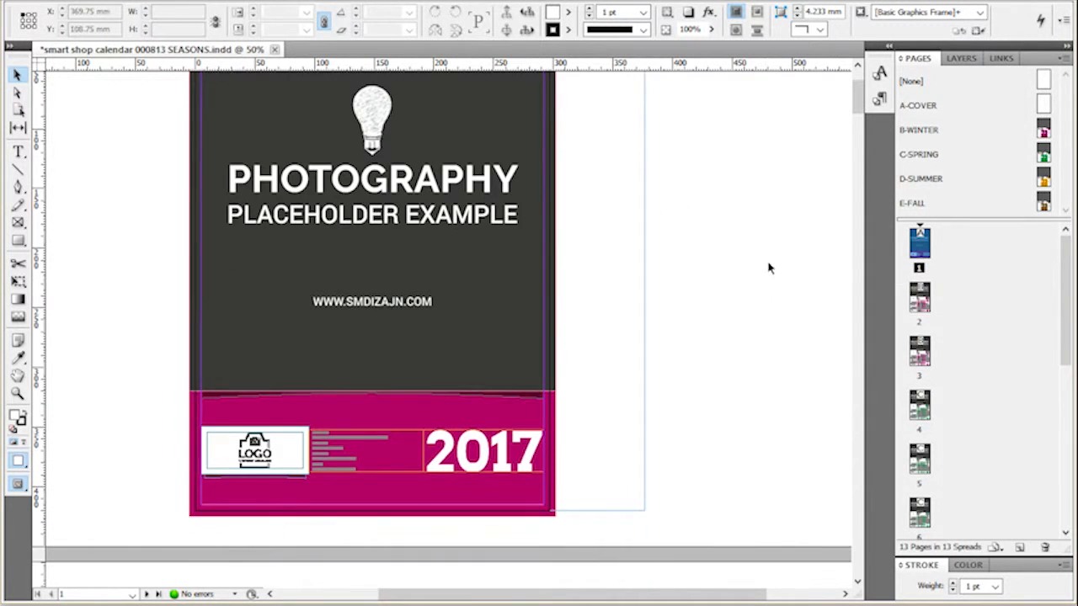
scroll(776, 258, "up", 1)
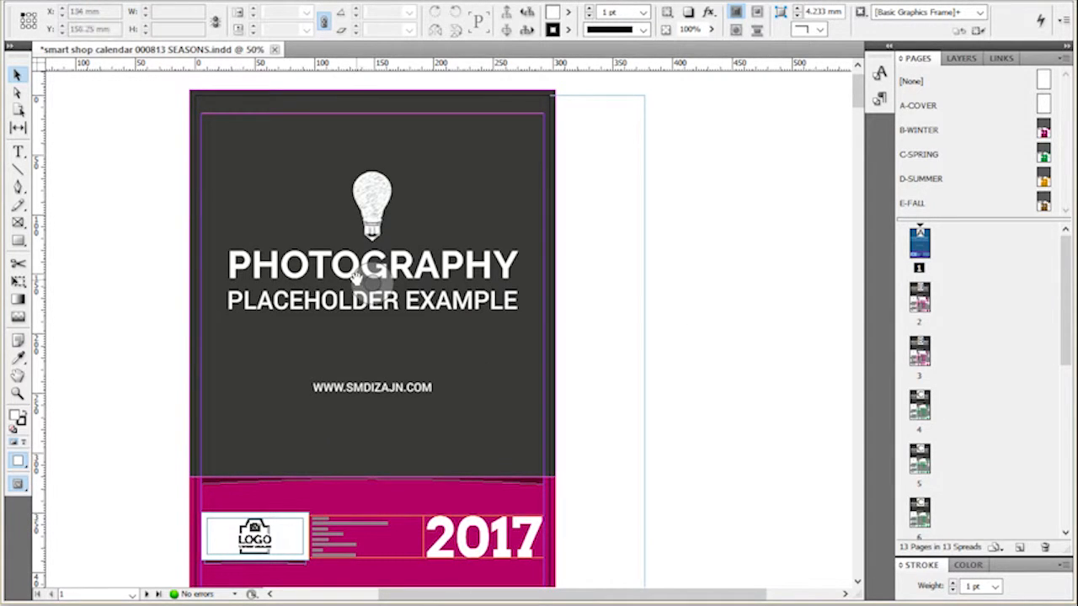
left_click(456, 226)
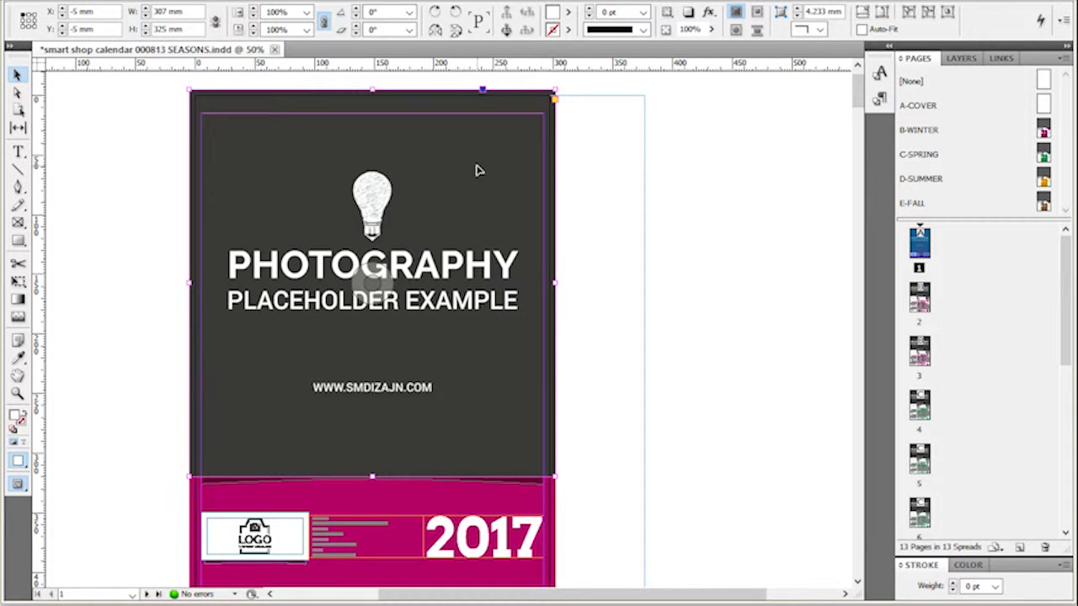
key("alt+f")
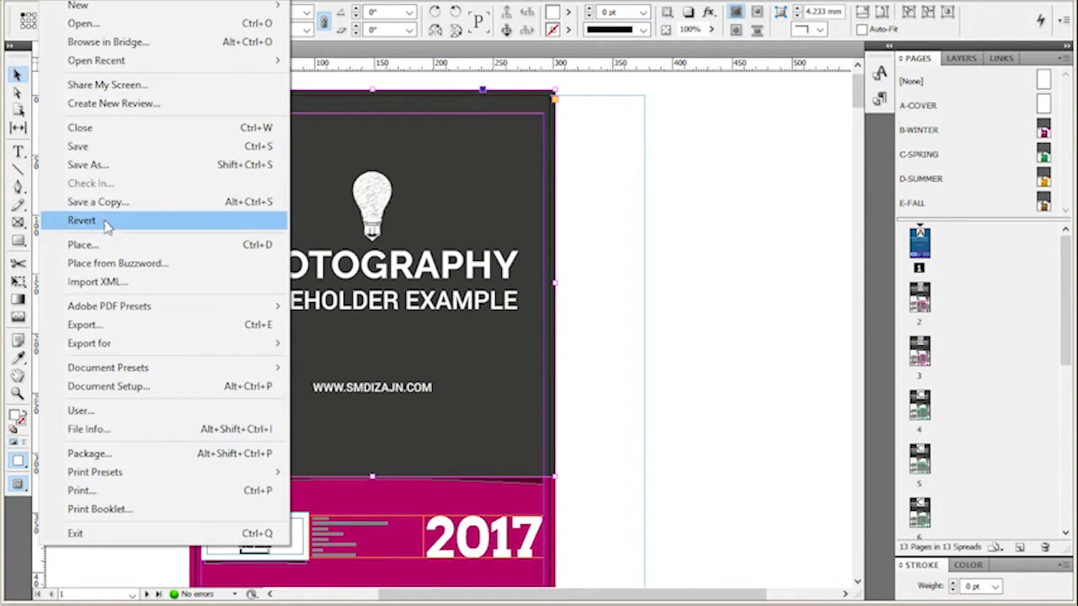
left_click(140, 245)
double_click(698, 288)
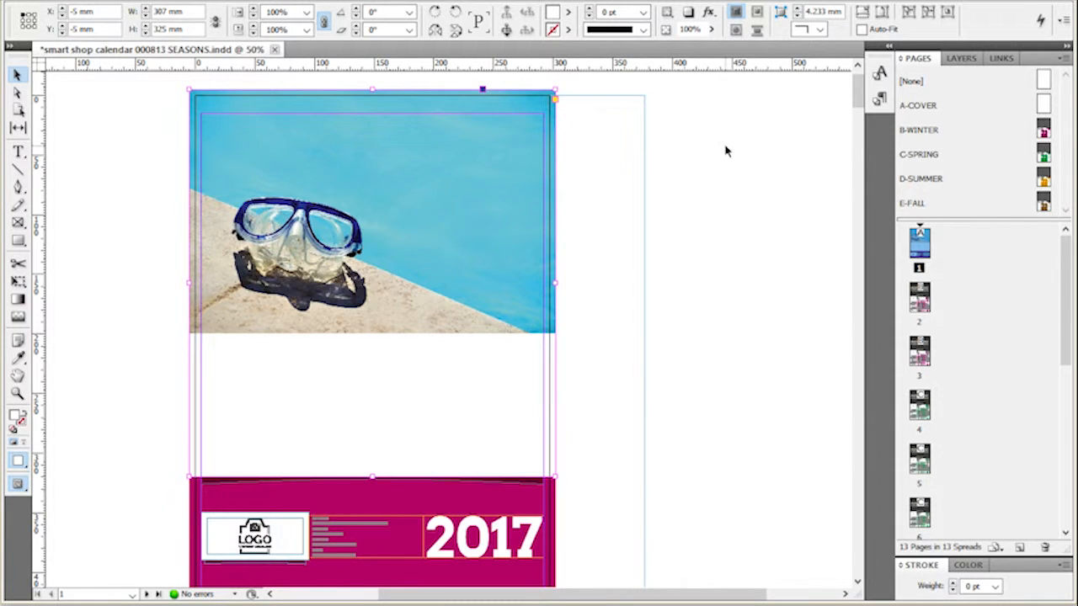
- Center the diving mask photo, fill the cover frame proportionally, shift the photo horizontally to center the mask, and deselect it
left_click(948, 12)
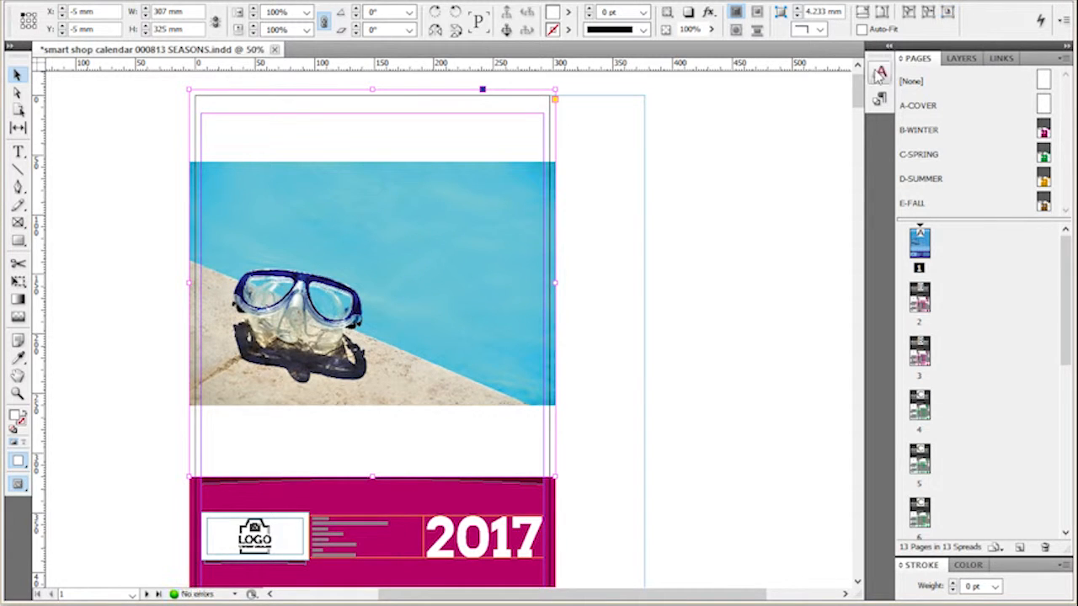
left_click(864, 11)
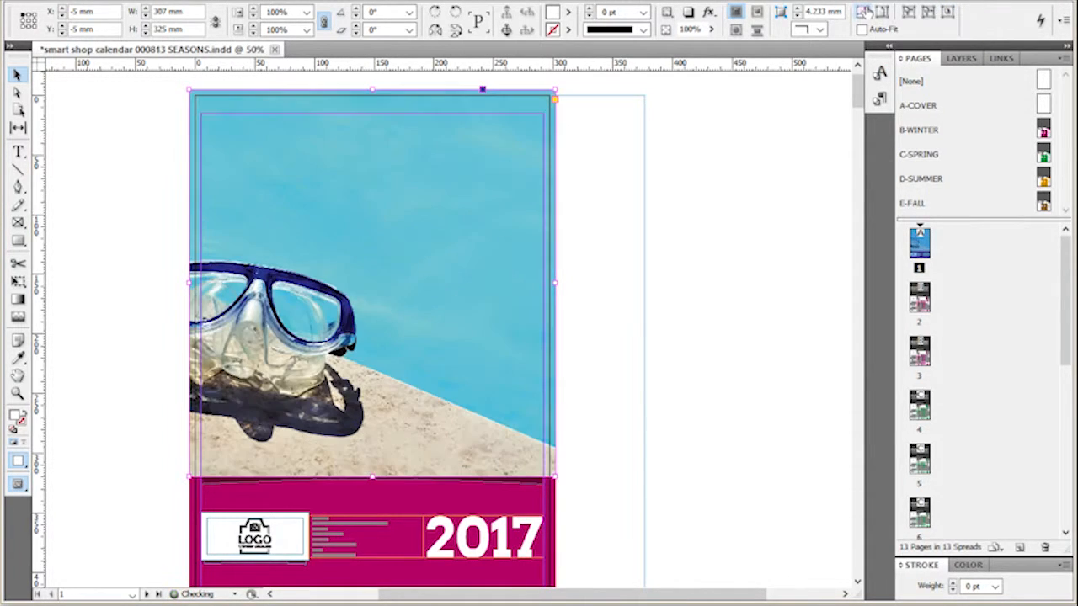
mouse_move(374, 285)
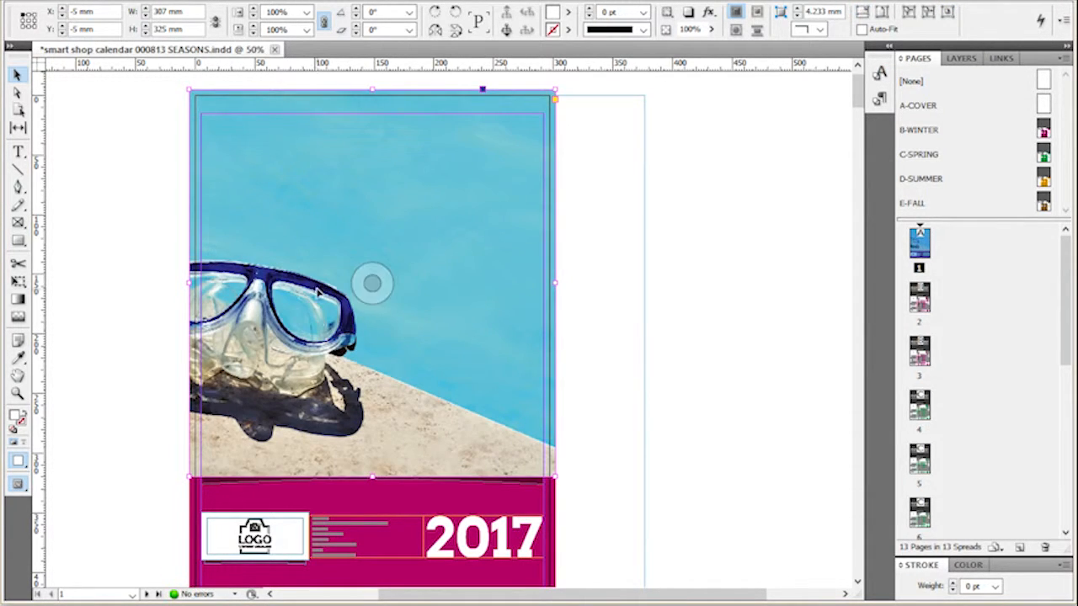
left_click(374, 290)
left_click_drag(325, 376, 431, 384)
left_click(796, 345)
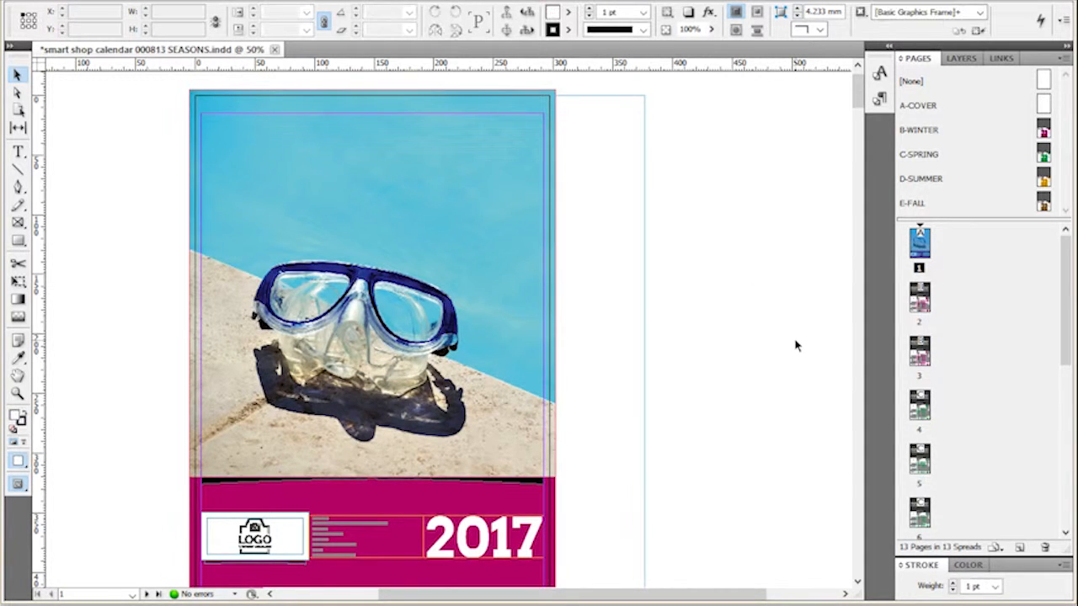